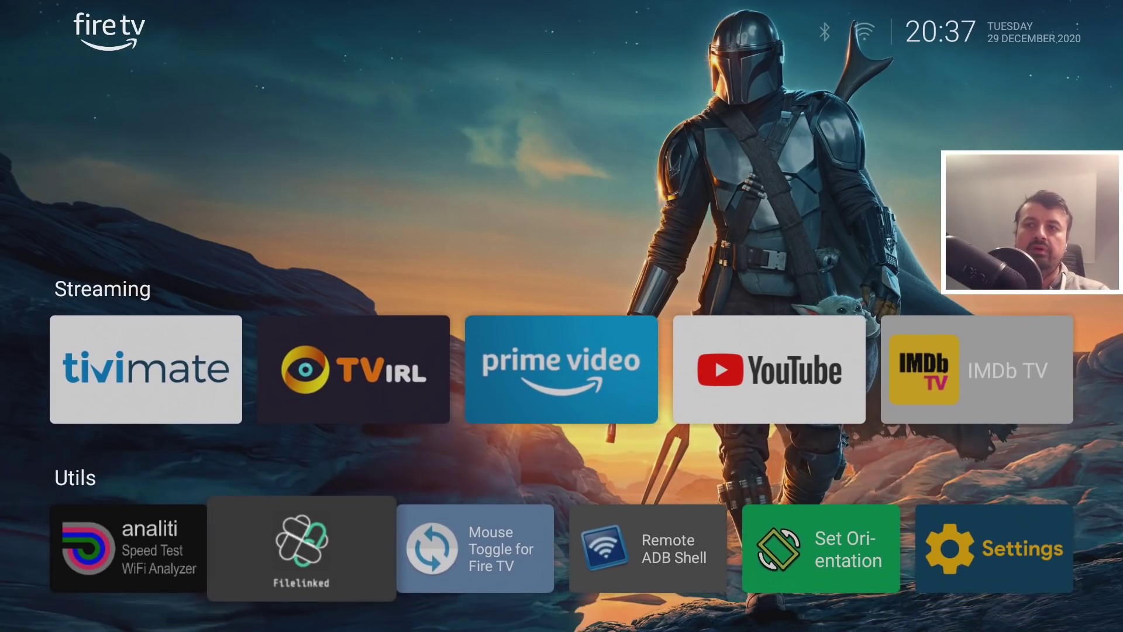
Open Launcher Manager through the Settings tile in the Utils row of the custom home screen.
{"action": "key", "text": "Right"}
{"action": "key", "text": "Right"}
{"action": "key", "text": "Right"}
{"action": "key", "text": "Right"}
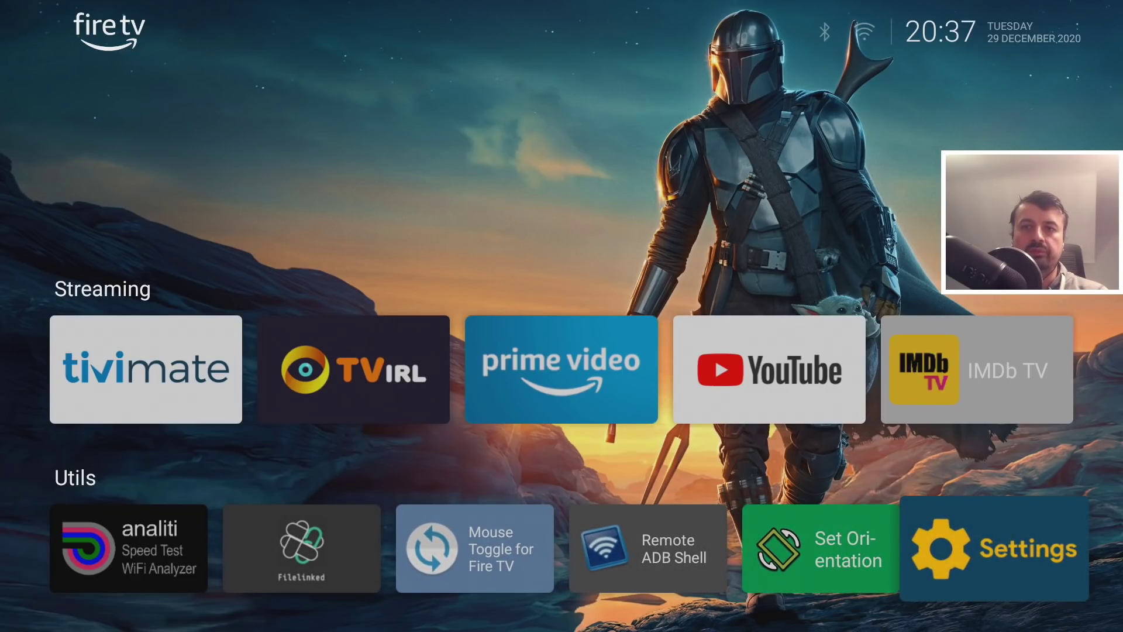
{"action": "key", "text": "Return"}
Try out the Manage Applications shortcut in Launcher Manager.
{"action": "key", "text": "Down"}
{"action": "key", "text": "Left"}
{"action": "key", "text": "Left"}
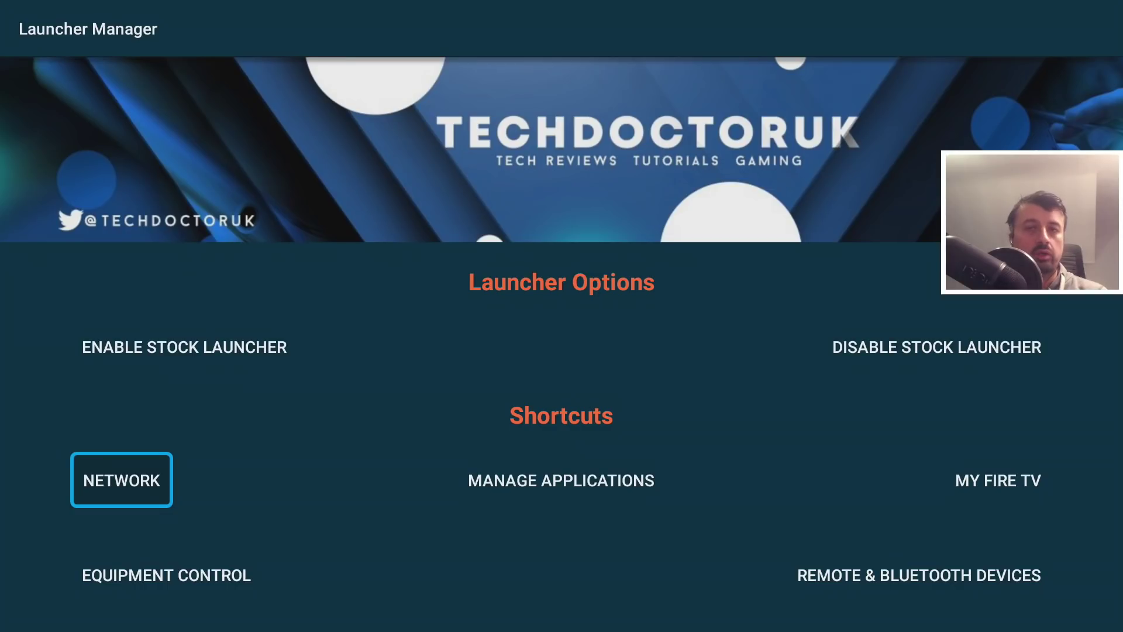
{"action": "key", "text": "Right"}
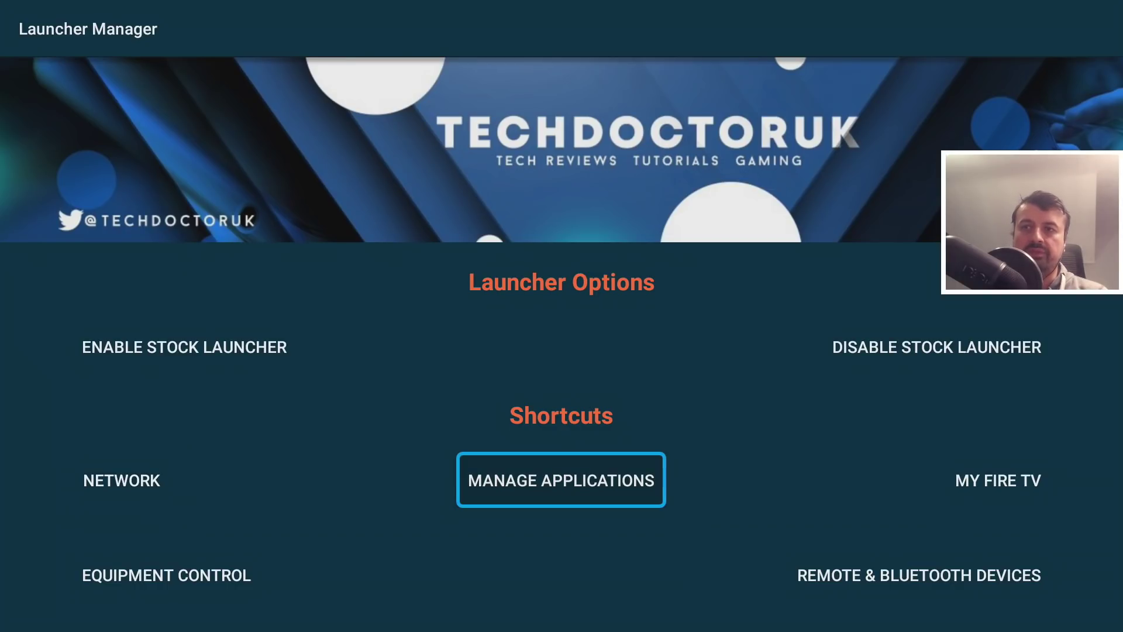
{"action": "key", "text": "Return"}
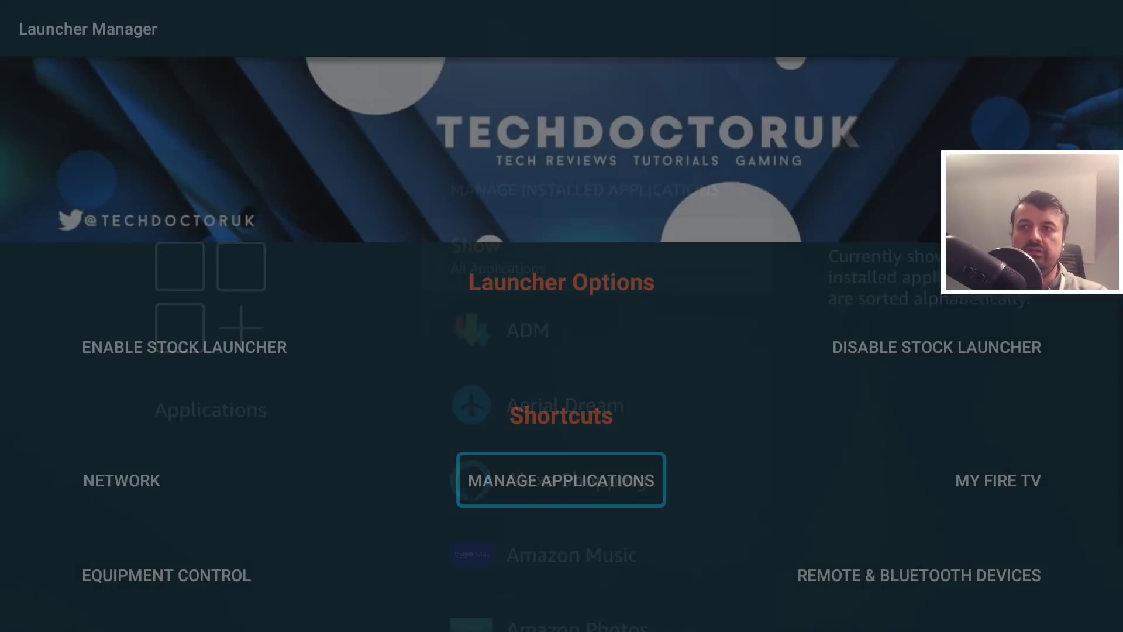
View the My Fire TV settings through the Launcher Manager shortcut, and leave them again.
{"action": "key", "text": "Right"}
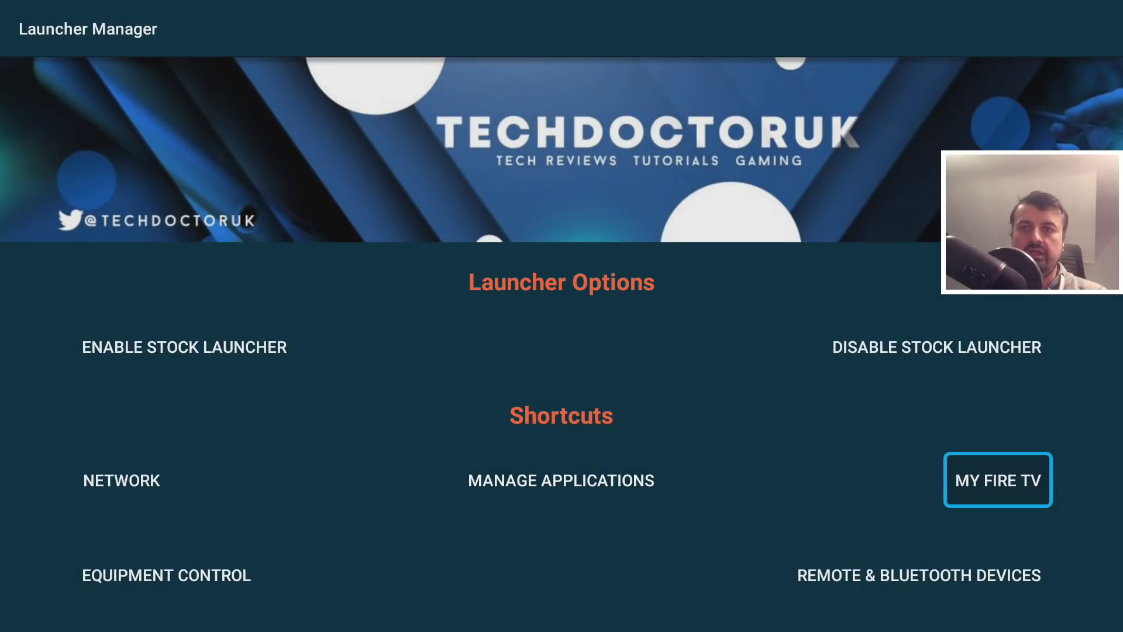
{"action": "key", "text": "Return"}
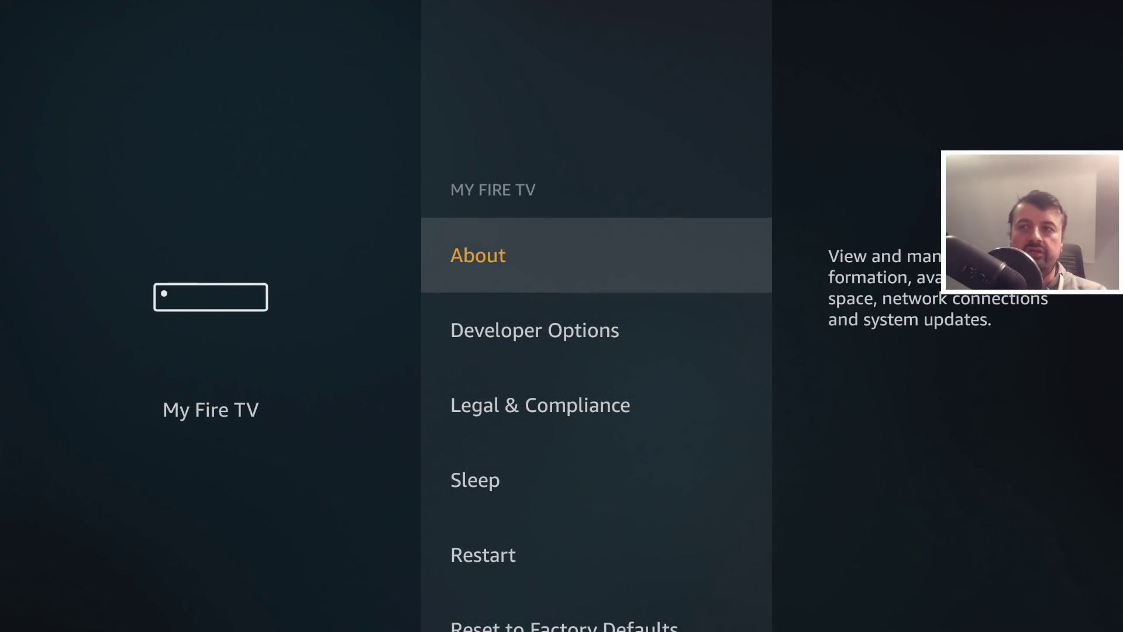
{"action": "key", "text": "Escape"}
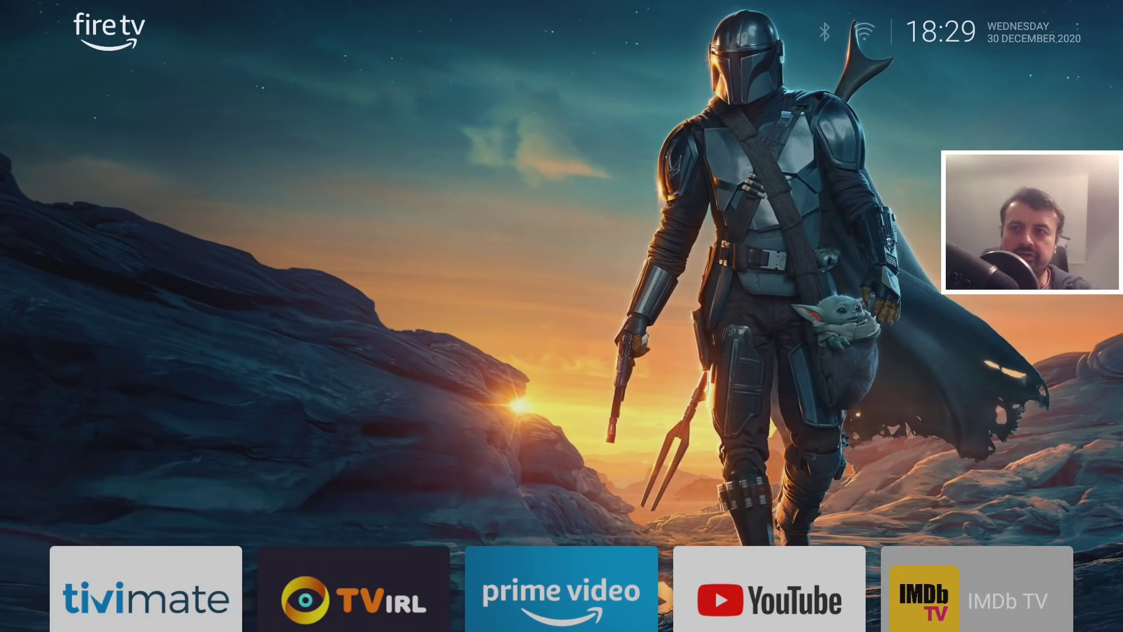
View the Network settings through the tile in the home screen's Settings row, and return to the home screen.
{"action": "key", "text": "Down"}
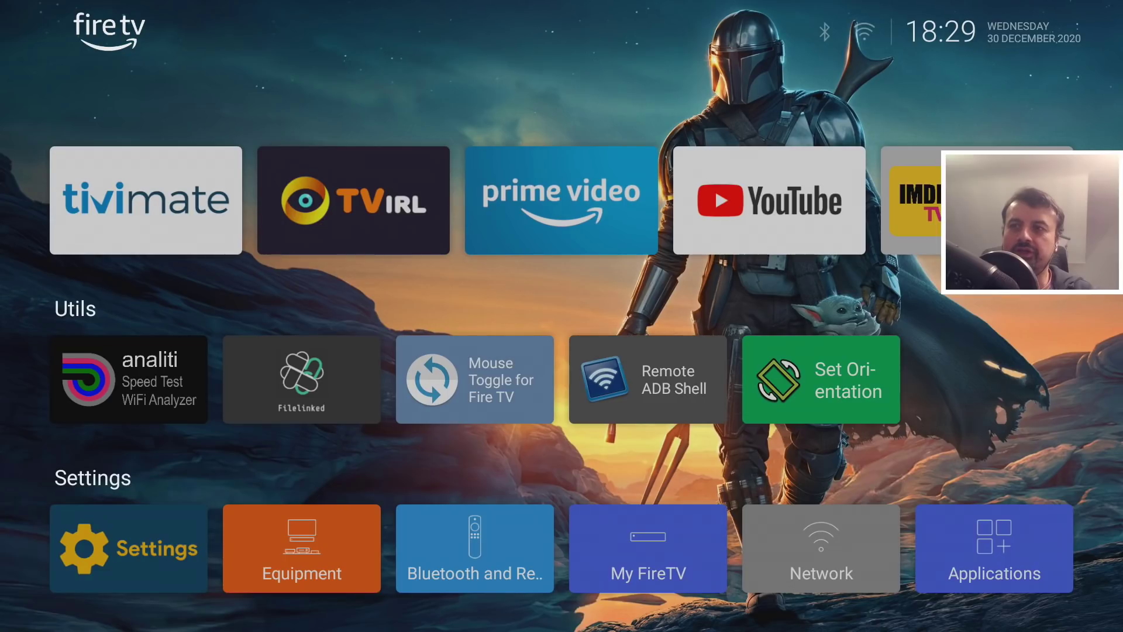
{"action": "key", "text": "Down"}
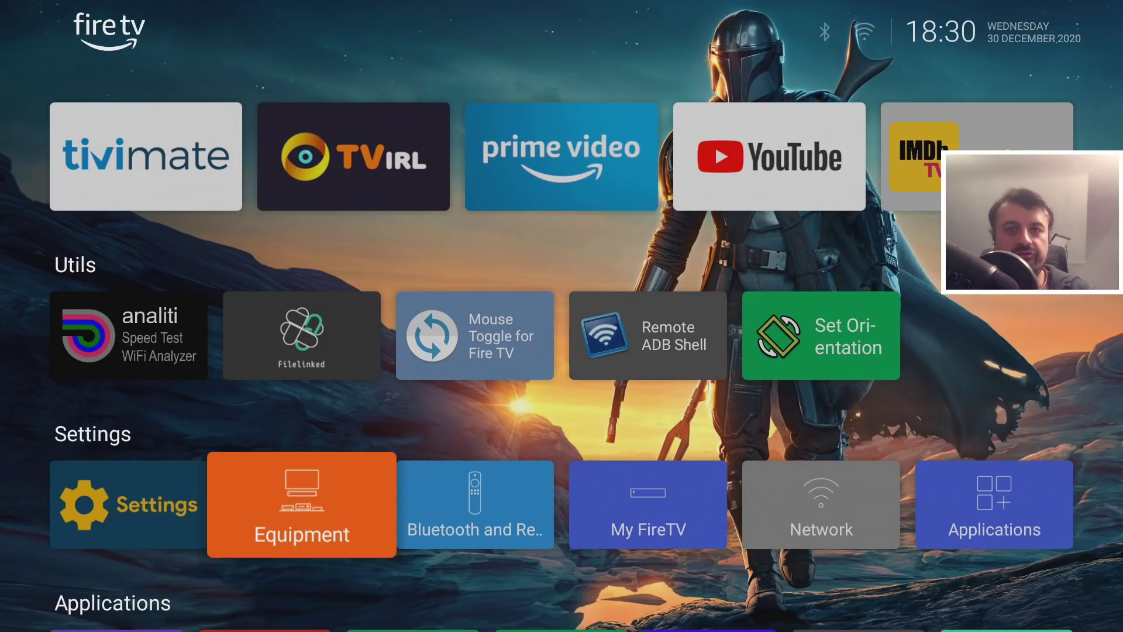
{"action": "key", "text": "Right"}
{"action": "key", "text": "Right"}
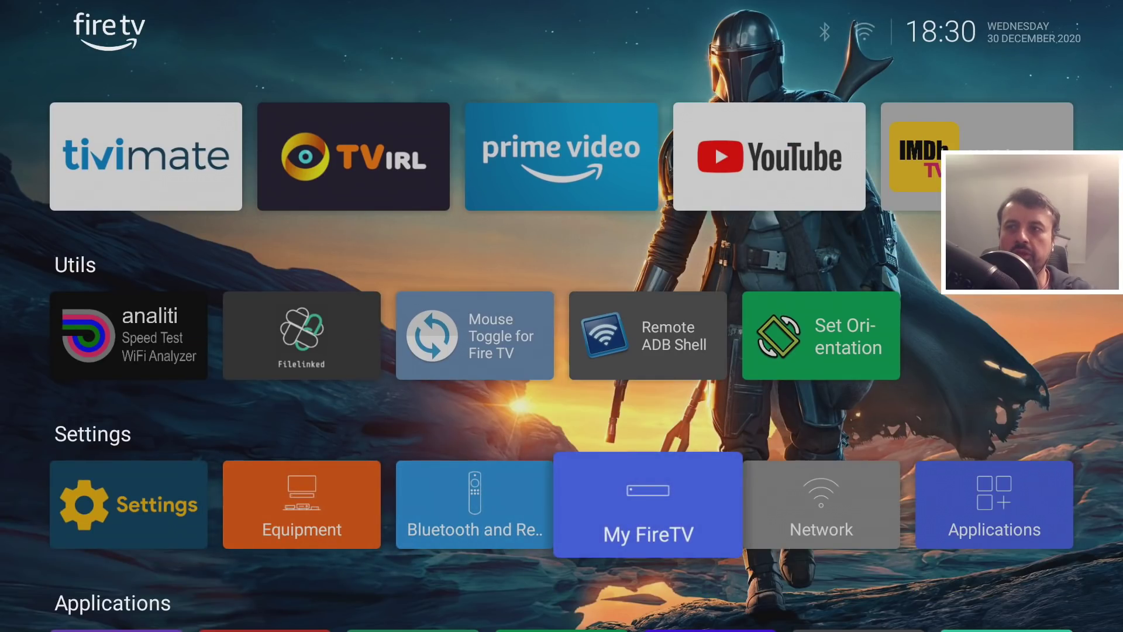
{"action": "key", "text": "Left"}
{"action": "key", "text": "Left"}
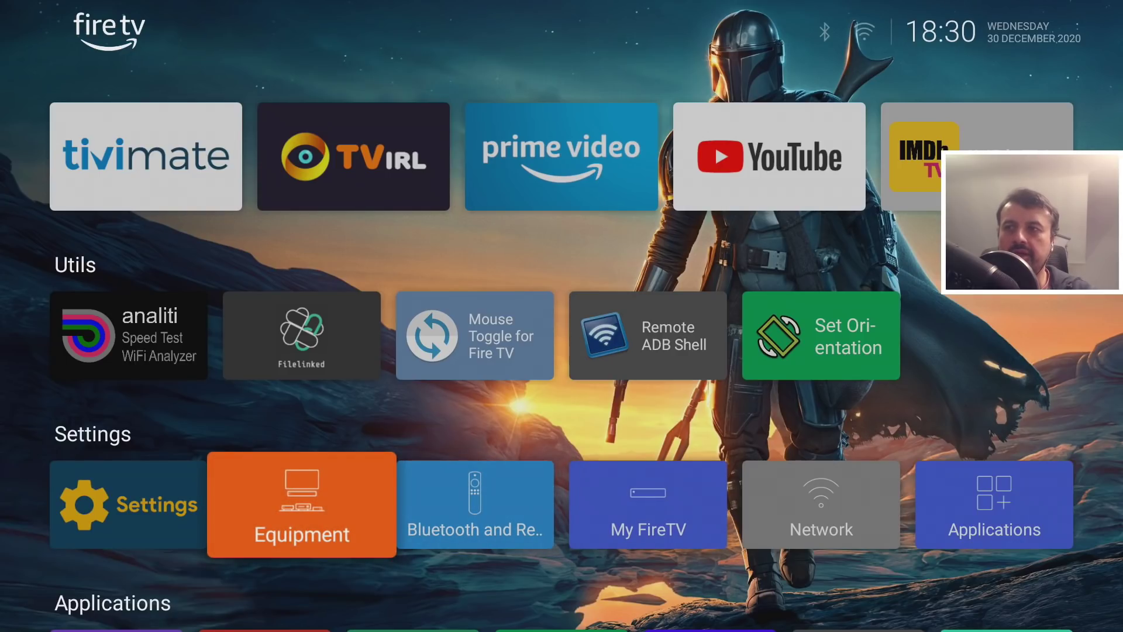
{"action": "key", "text": "Return"}
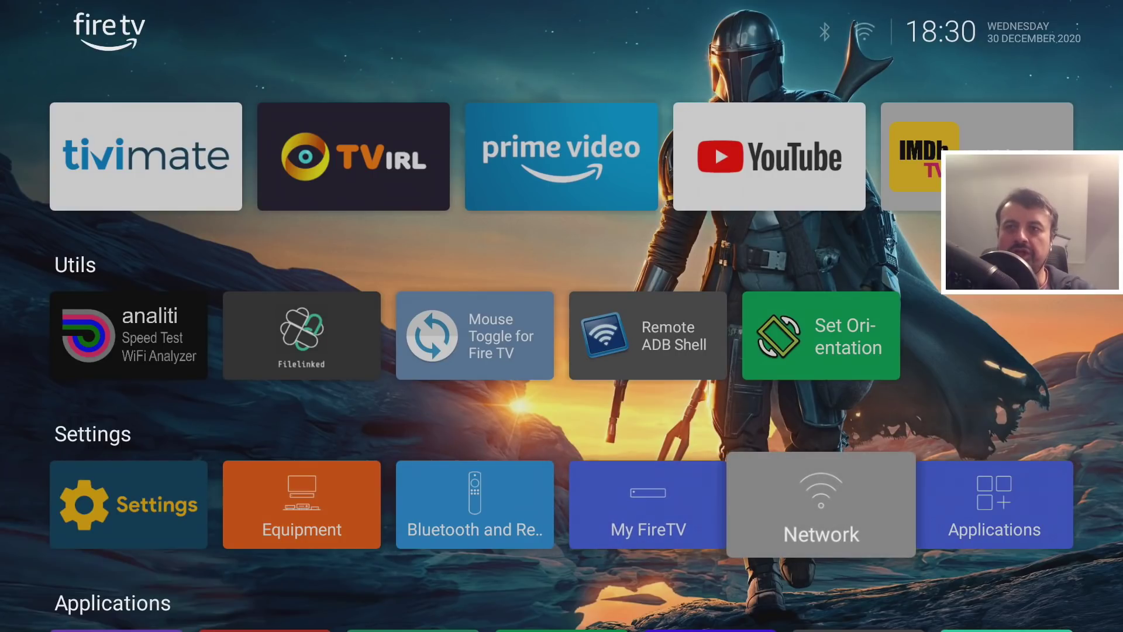
{"action": "key", "text": "Return"}
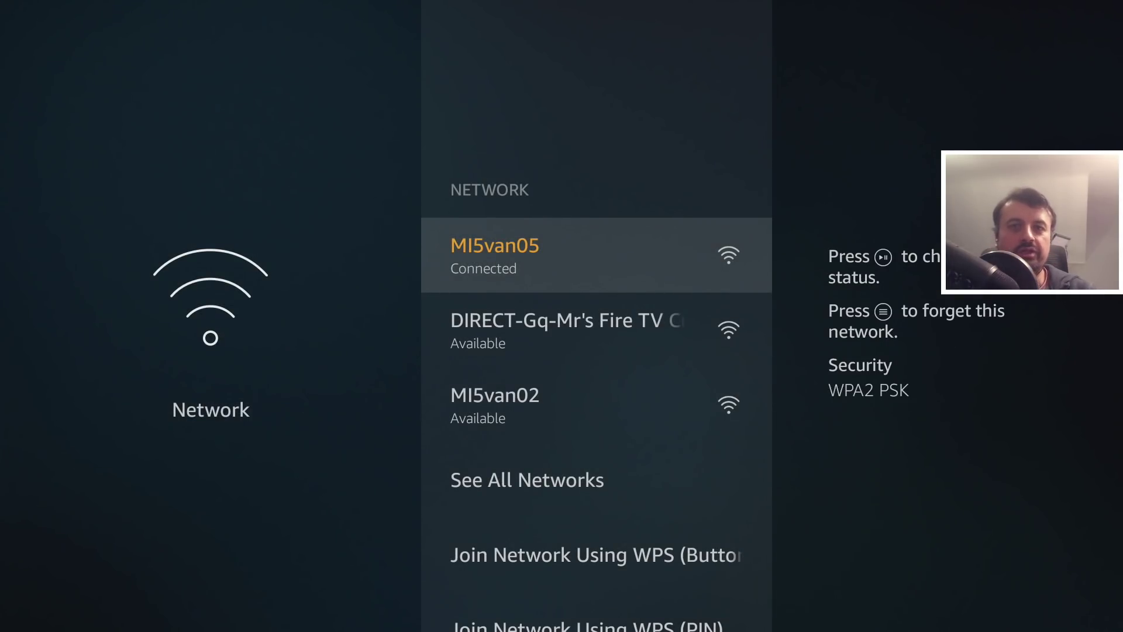
{"action": "key", "text": "Escape"}
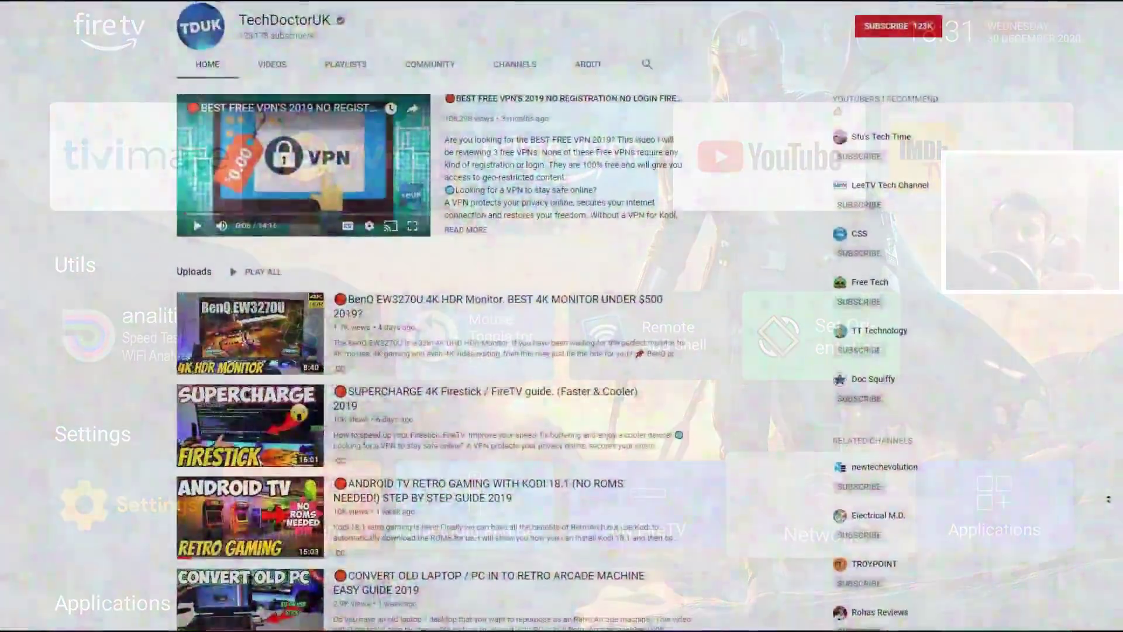
Subscribe to the TechDoctorUK YouTube channel and turn on its notification bell.
{"action": "scroll", "coordinate": [1107, 498], "scroll_direction": "up", "scroll_amount": 3}
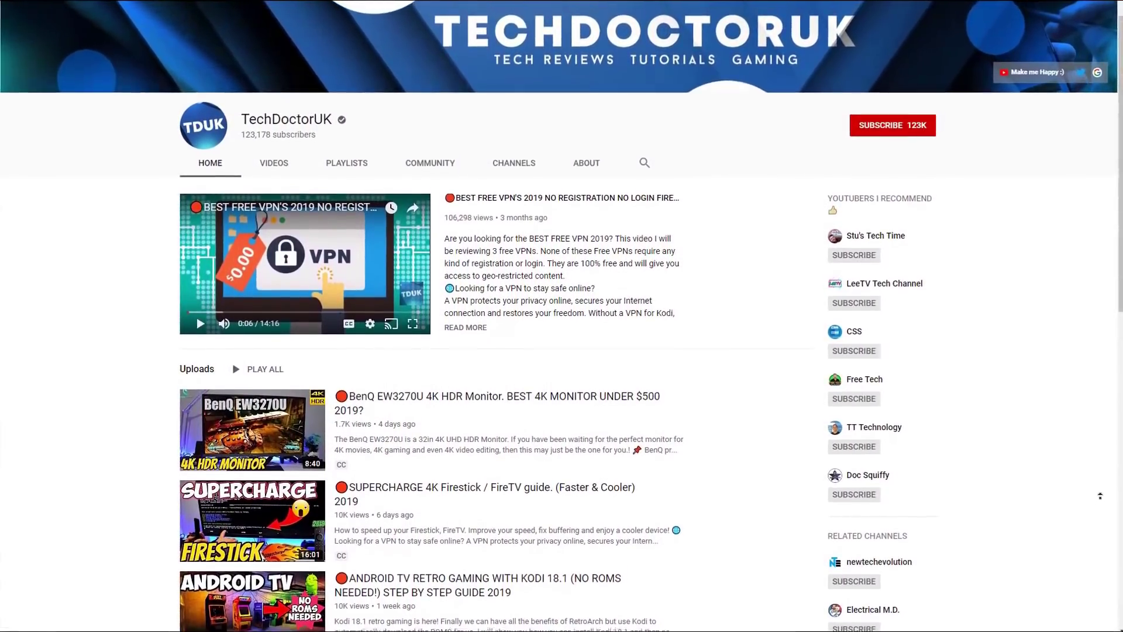
{"action": "scroll", "coordinate": [1098, 495], "scroll_direction": "up", "scroll_amount": 2}
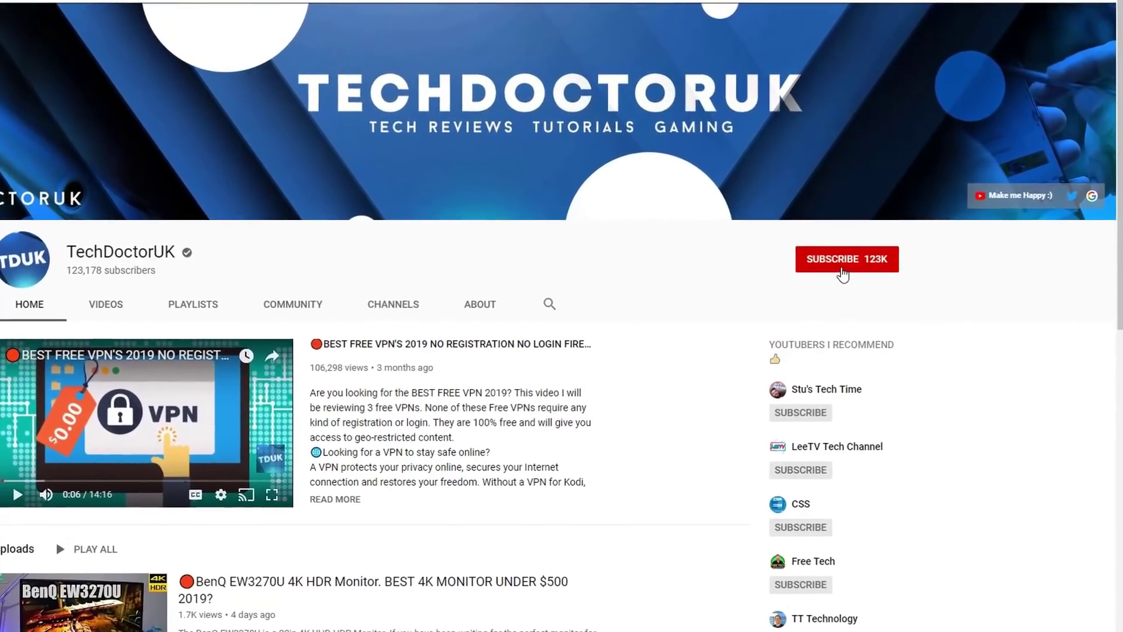
{"action": "left_click", "coordinate": [843, 271]}
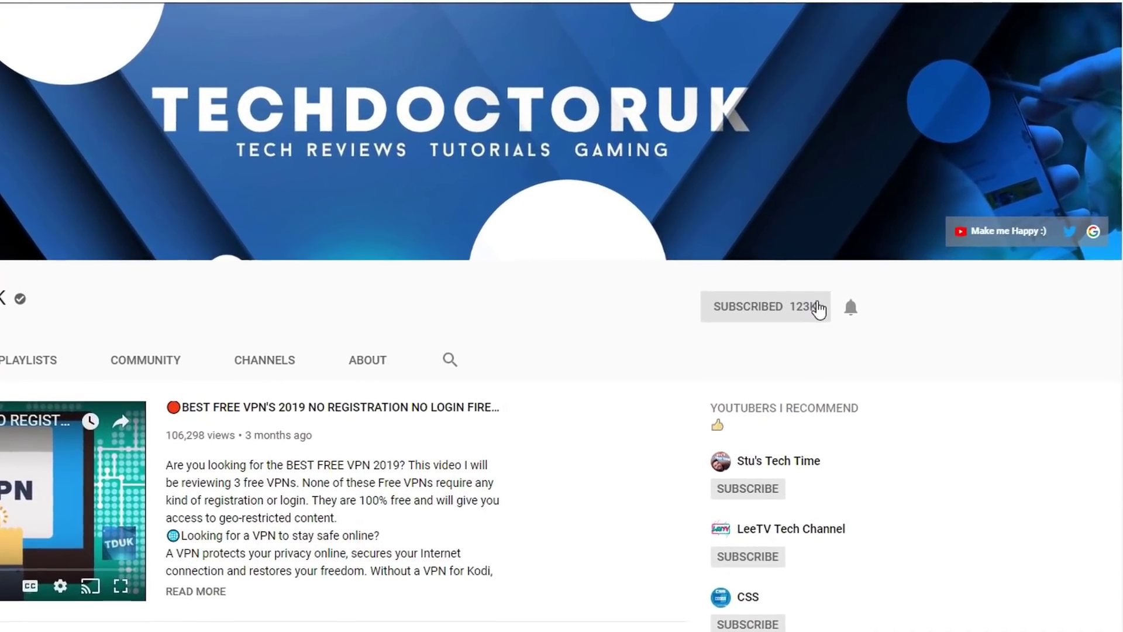
{"action": "left_click", "coordinate": [838, 322]}
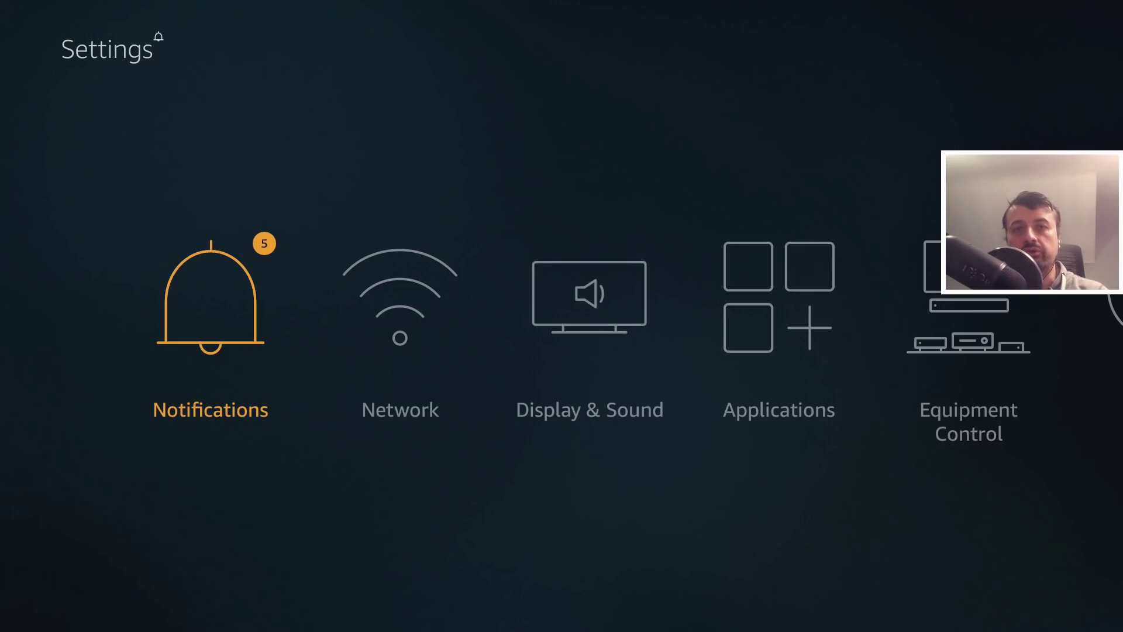
Go to the My Fire TV settings and view the Fire TV Stick 4K entry under About.
{"action": "key", "text": "Right"}
{"action": "key", "text": "Right"}
{"action": "key", "text": "Right"}
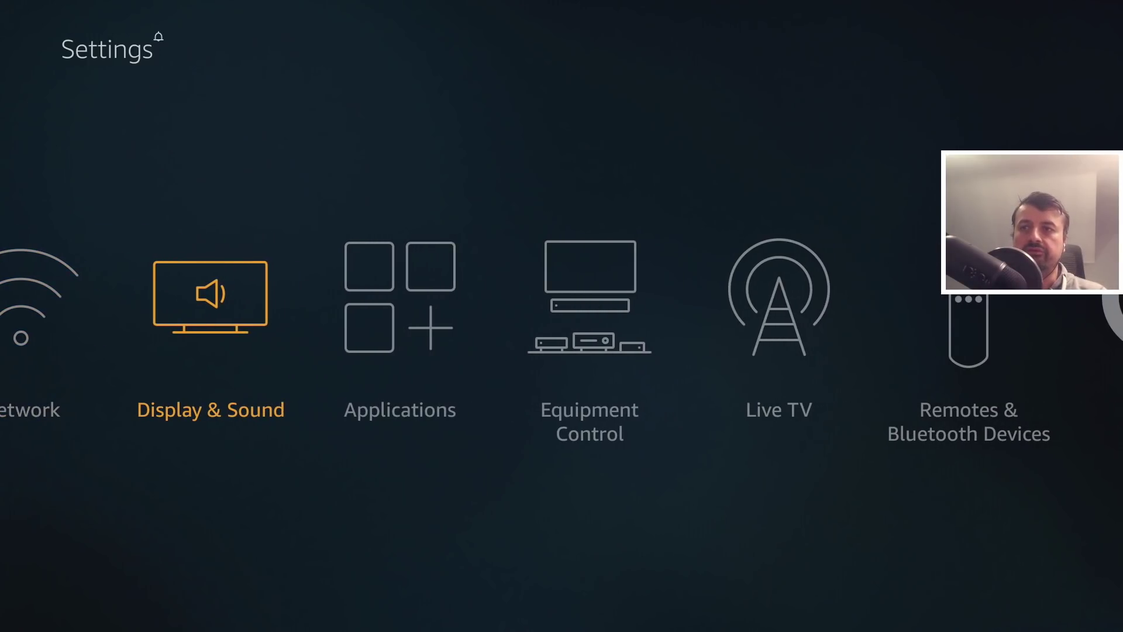
{"action": "key", "text": "Right"}
{"action": "key", "text": "Right"}
{"action": "key", "text": "Right"}
{"action": "key", "text": "Right"}
{"action": "key", "text": "Right"}
{"action": "key", "text": "Right"}
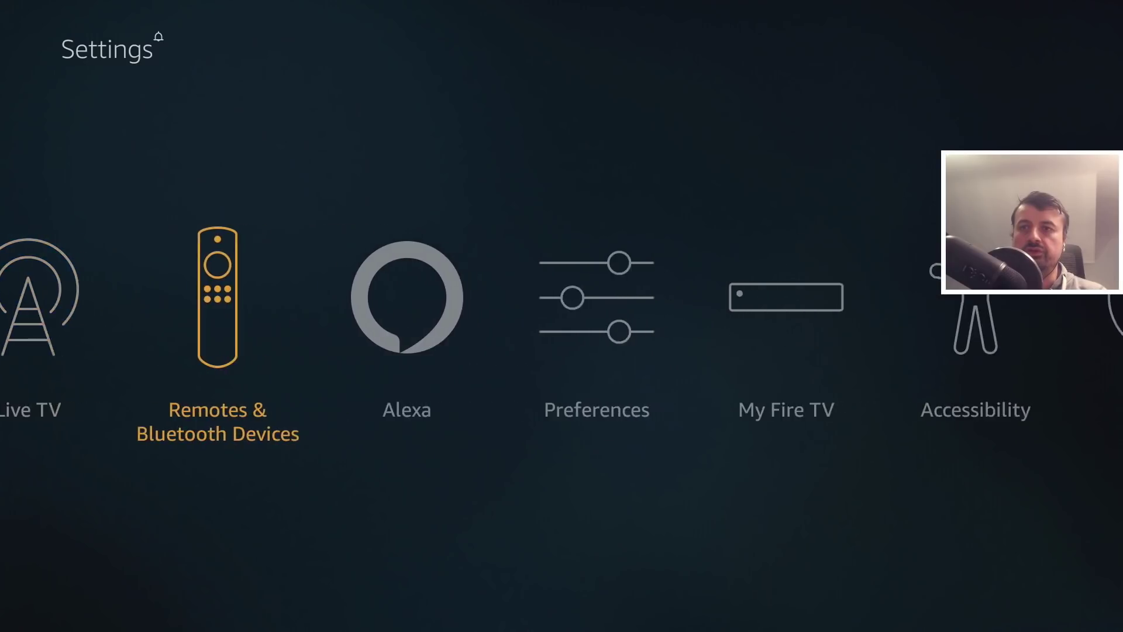
{"action": "key", "text": "Return"}
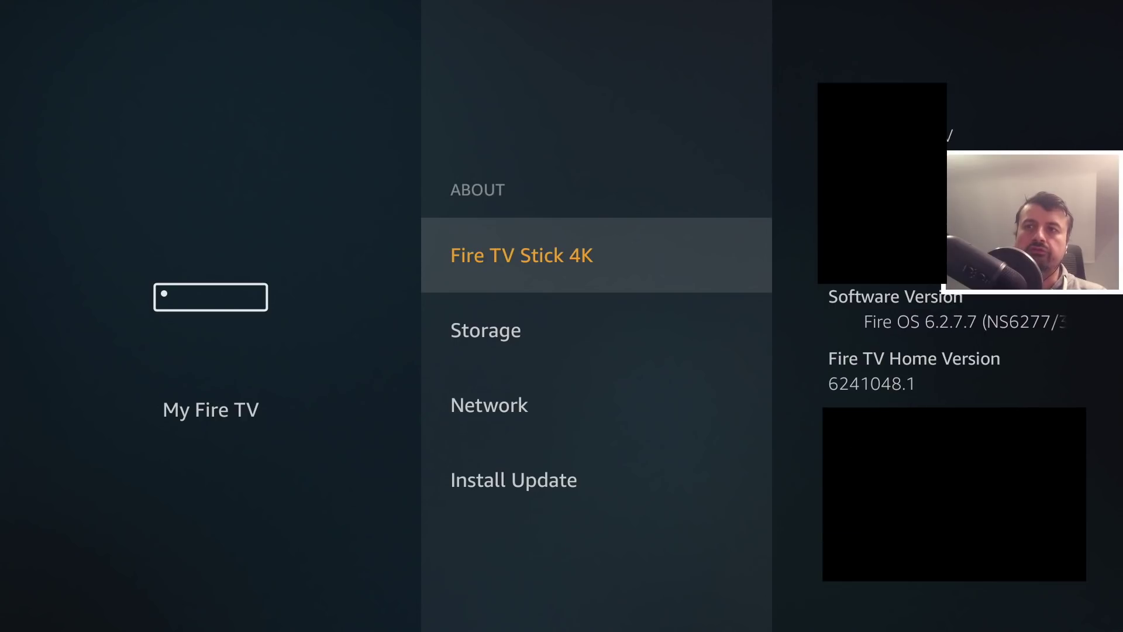
Turn on ADB Debugging and Apps from Unknown Sources in My Fire TV's Developer Options.
{"action": "key", "text": "Escape"}
{"action": "key", "text": "Down"}
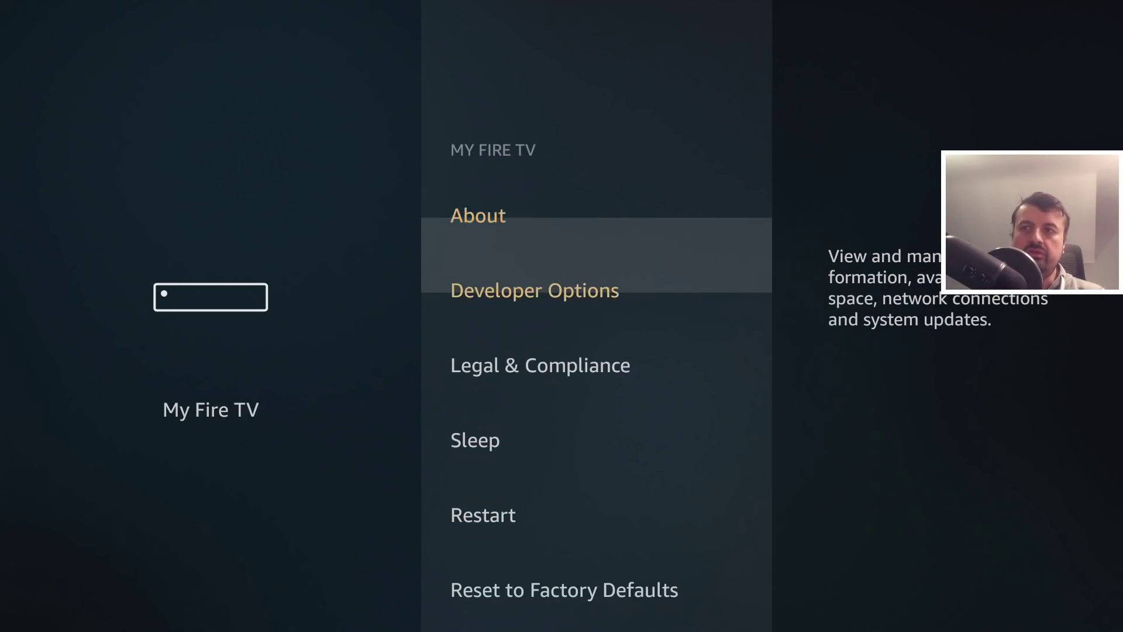
{"action": "key", "text": "Return"}
{"action": "key", "text": "Return"}
{"action": "key", "text": "Down"}
{"action": "key", "text": "Return"}
{"action": "key", "text": "Up"}
{"action": "key", "text": "Return"}
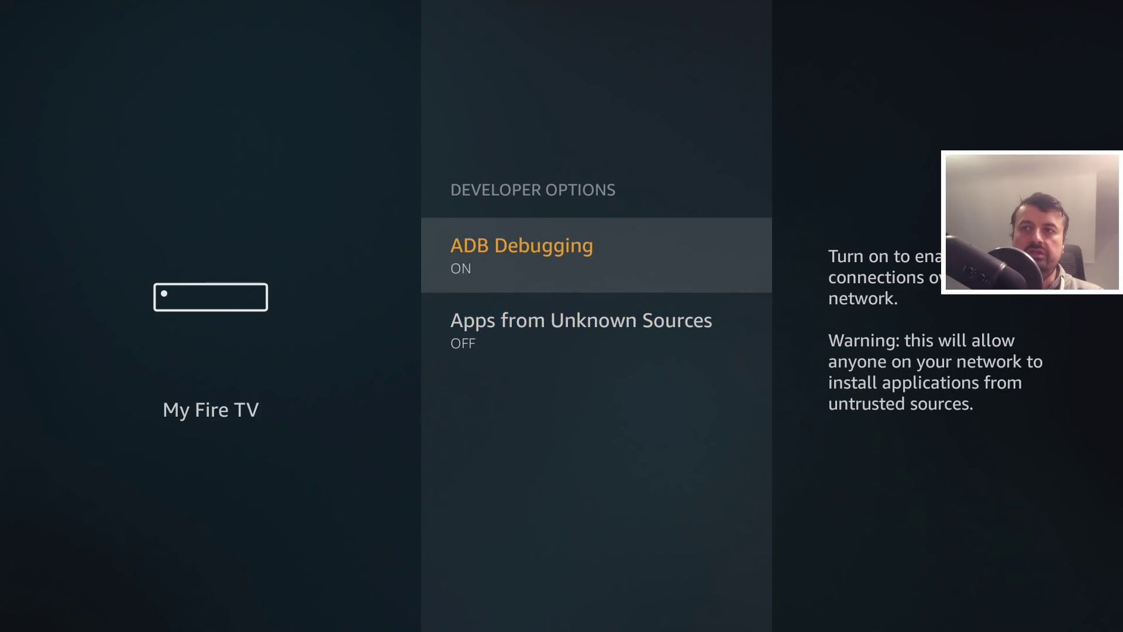
{"action": "key", "text": "Down"}
{"action": "key", "text": "Return"}
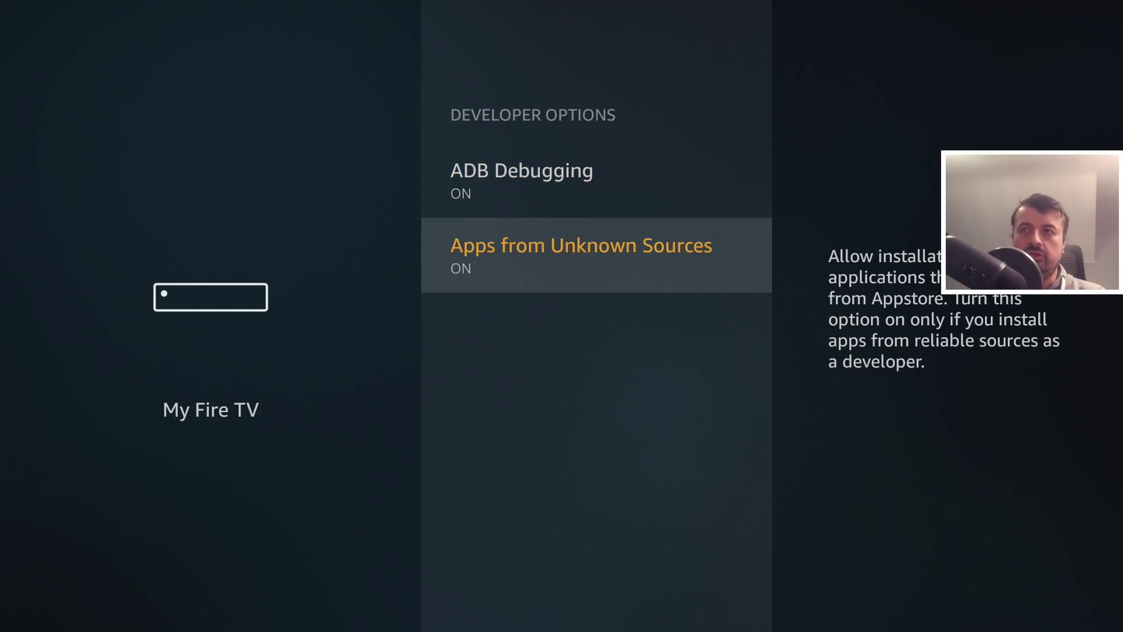
Return to the Fire TV home screen and launch the Downloader app.
{"action": "key", "text": "Home"}
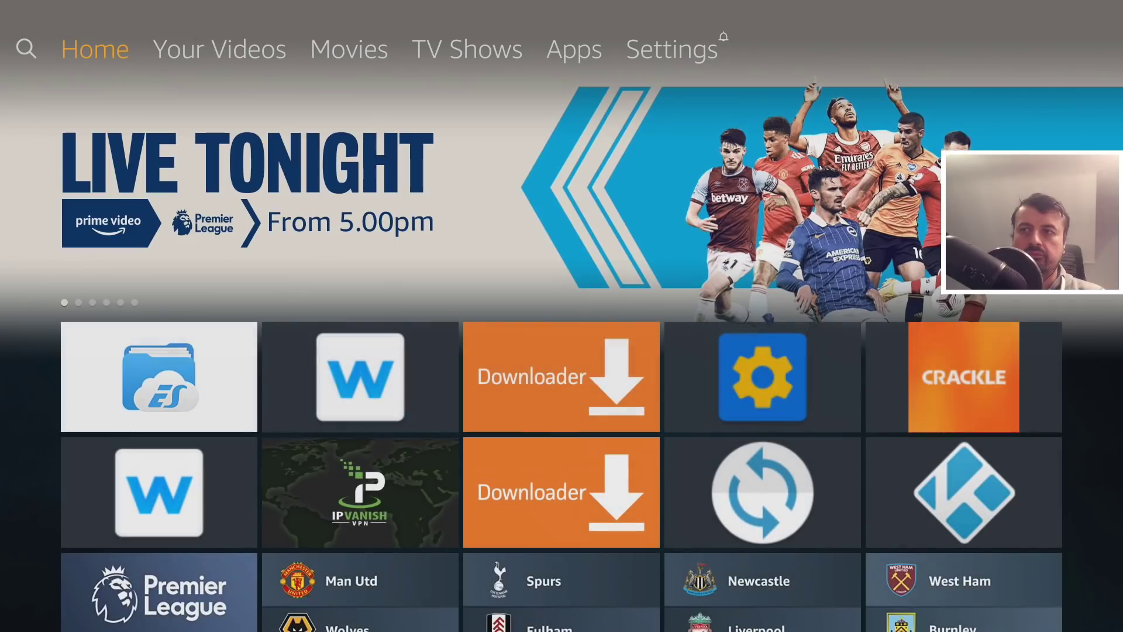
{"action": "key", "text": "Down"}
{"action": "key", "text": "Right"}
{"action": "key", "text": "Right"}
{"action": "key", "text": "Return"}
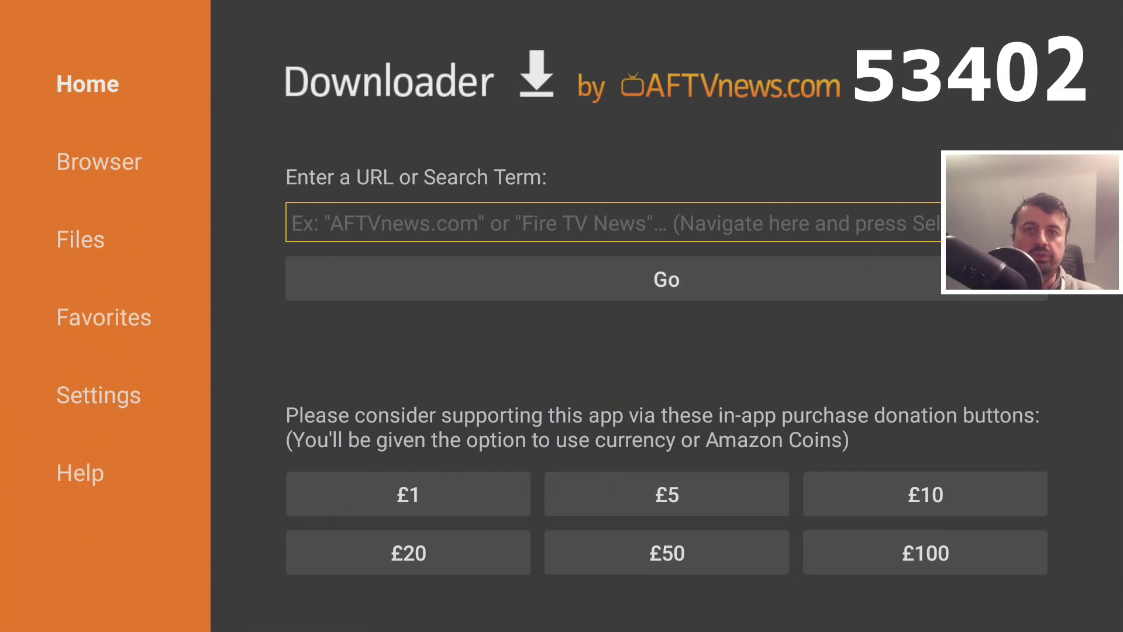
Enter 53402 as the URL or search term in Downloader.
{"action": "key", "text": "Return"}
{"action": "key", "text": "Down"}
{"action": "key", "text": "Up"}
{"action": "key", "text": "Up"}
{"action": "key", "text": "Return"}
{"action": "key", "text": "Left"}
{"action": "key", "text": "Left"}
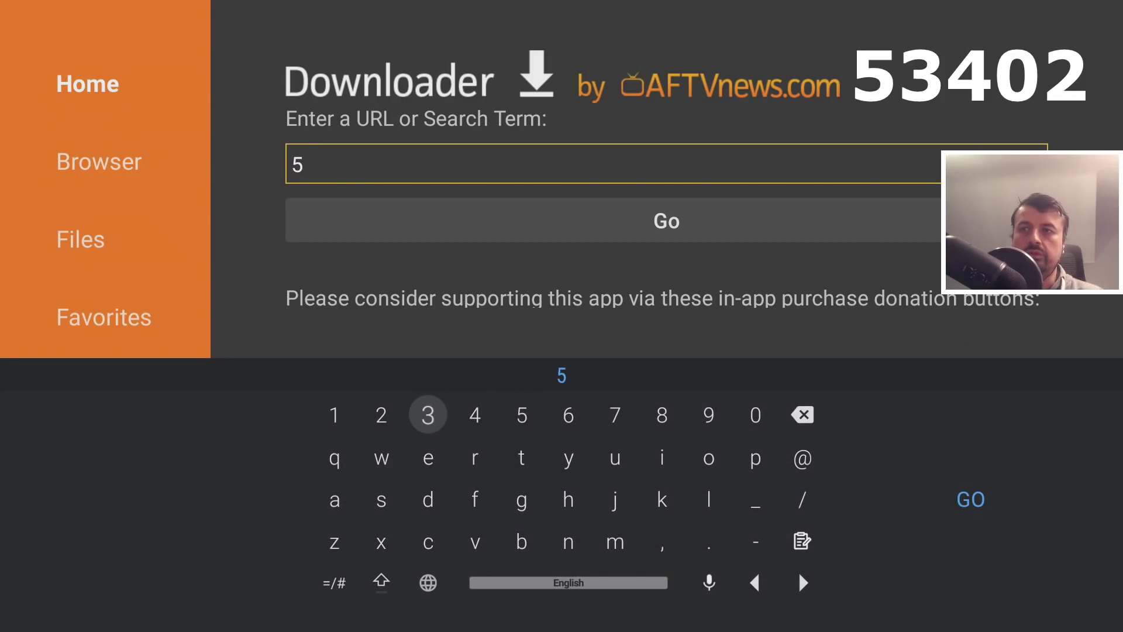
{"action": "key", "text": "Return"}
{"action": "key", "text": "Right"}
{"action": "key", "text": "Return"}
{"action": "key", "text": "Right"}
{"action": "key", "text": "Right"}
{"action": "key", "text": "Right"}
{"action": "key", "text": "Right"}
{"action": "key", "text": "Right"}
{"action": "key", "text": "Right"}
{"action": "key", "text": "Return"}
{"action": "key", "text": "Left"}
{"action": "key", "text": "Left"}
{"action": "key", "text": "Left"}
{"action": "key", "text": "Left"}
{"action": "key", "text": "Left"}
{"action": "key", "text": "Left"}
{"action": "key", "text": "Left"}
{"action": "key", "text": "Left"}
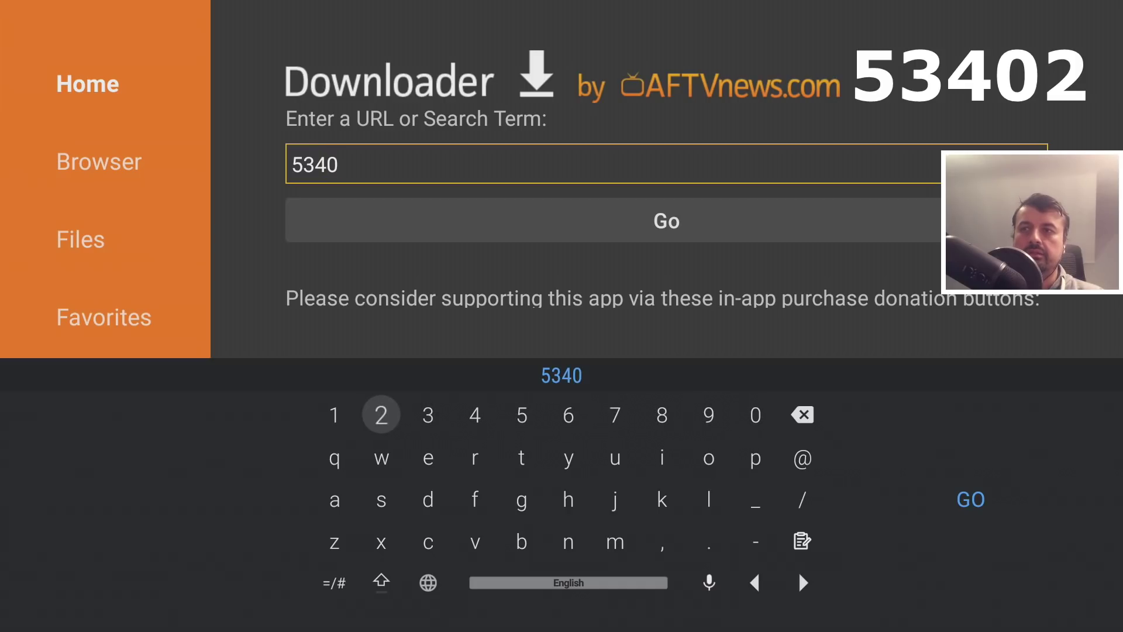
{"action": "key", "text": "Return"}
Submit the entered code to load its website in the Downloader browser.
{"action": "key", "text": "Down"}
{"action": "key", "text": "Right"}
{"action": "key", "text": "Right"}
{"action": "key", "text": "Right"}
{"action": "key", "text": "Right"}
{"action": "key", "text": "Right"}
{"action": "key", "text": "Right"}
{"action": "key", "text": "Right"}
{"action": "key", "text": "Right"}
{"action": "key", "text": "Right"}
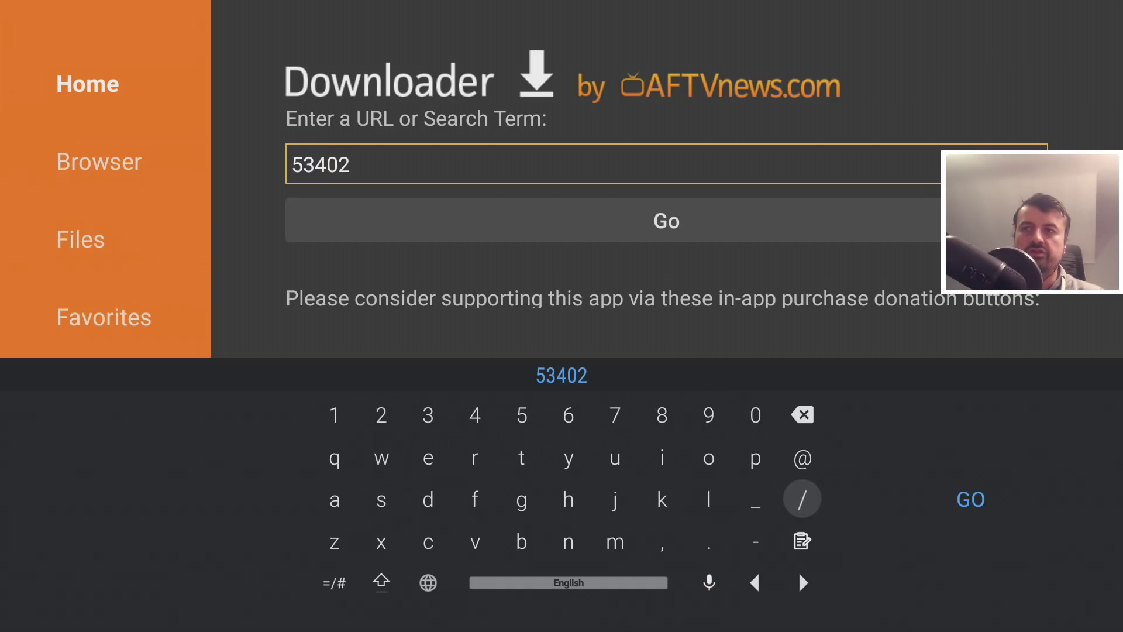
{"action": "key", "text": "Right"}
{"action": "key", "text": "Return"}
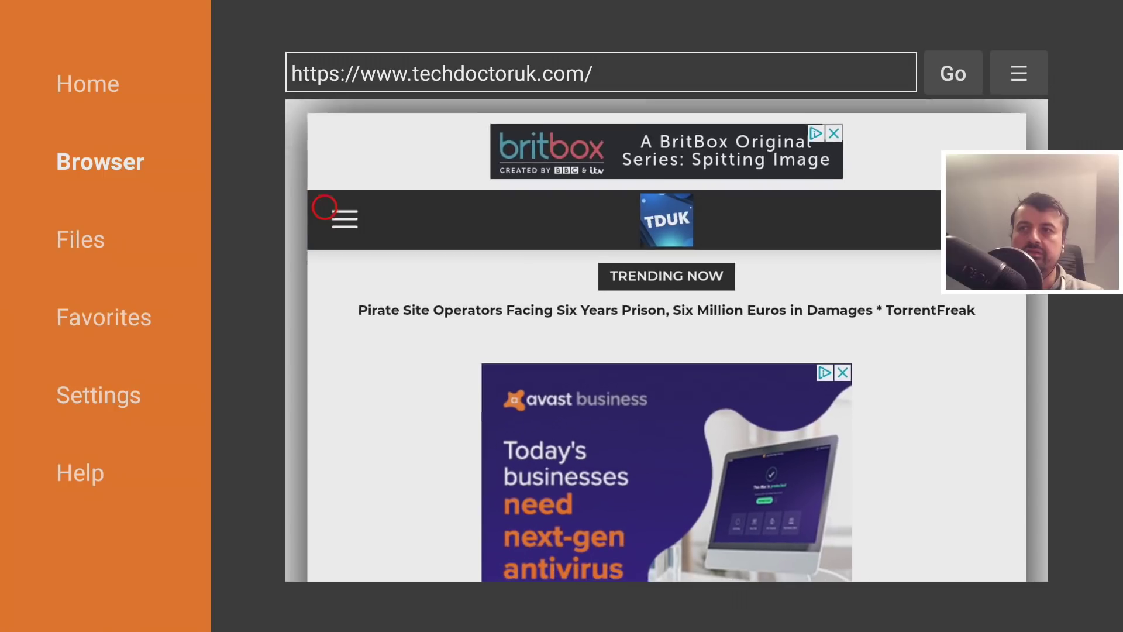
Open the site's Tutorials page and its article "Launcher Manager For FireOS 6+ & Android TV Devices".
{"action": "left_click", "coordinate": [323, 203]}
{"action": "left_click", "coordinate": [354, 382]}
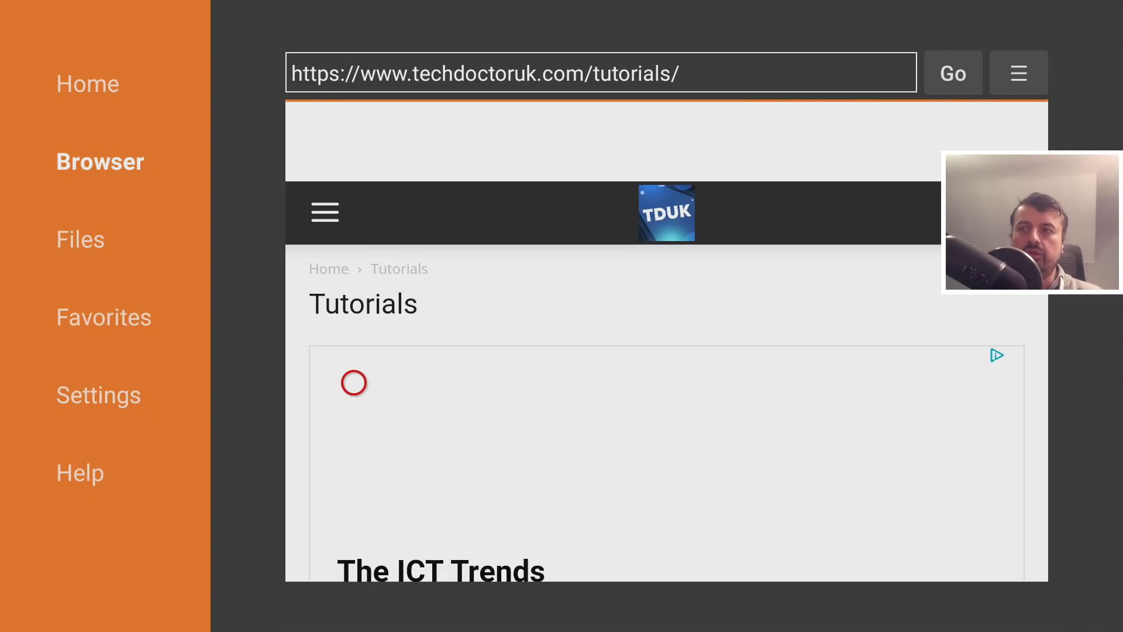
{"action": "scroll", "coordinate": [354, 490], "scroll_direction": "down", "scroll_amount": 5}
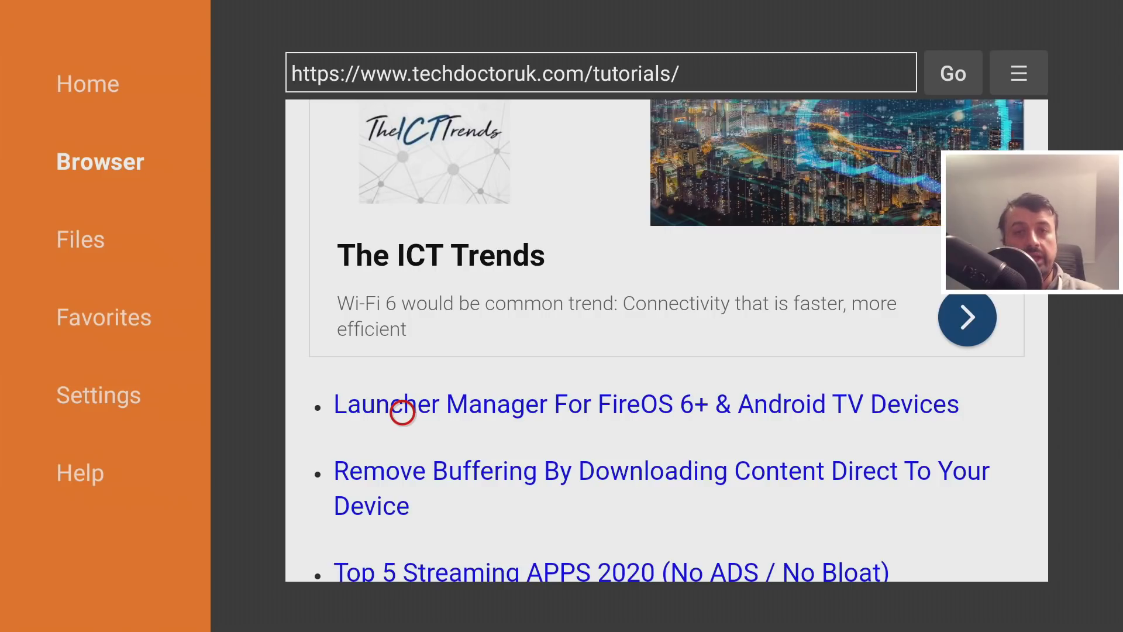
{"action": "left_click", "coordinate": [453, 413]}
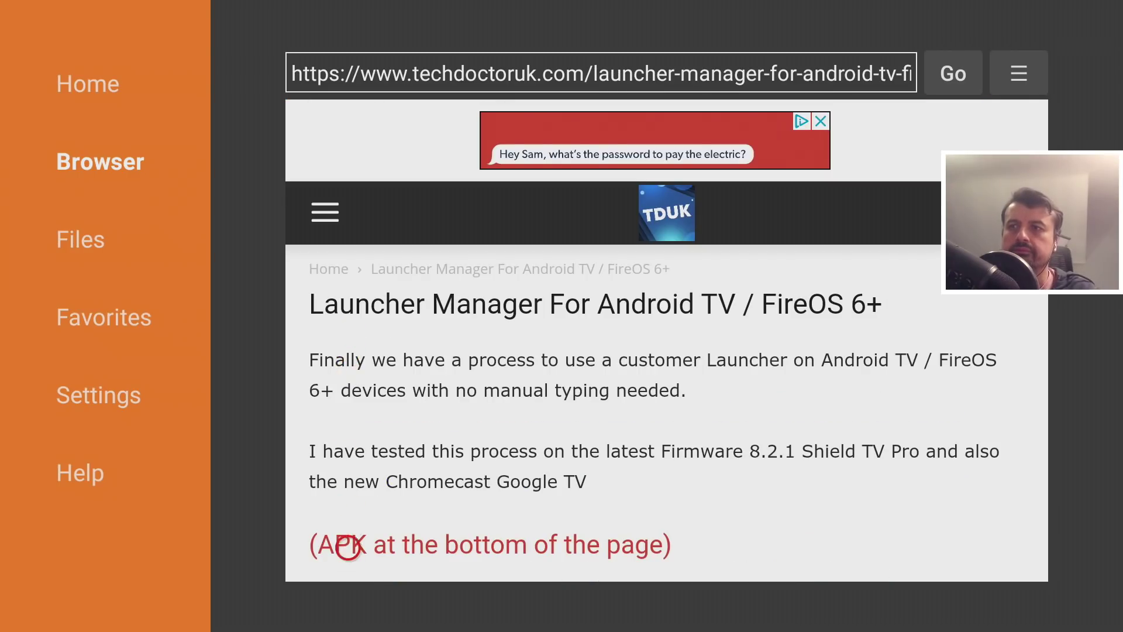
Review the article's instructions for disabling the stock launcher, down to the Software Needed section.
{"action": "scroll", "coordinate": [349, 556], "scroll_direction": "down", "scroll_amount": 10}
{"action": "scroll", "coordinate": [348, 558], "scroll_direction": "down", "scroll_amount": 12}
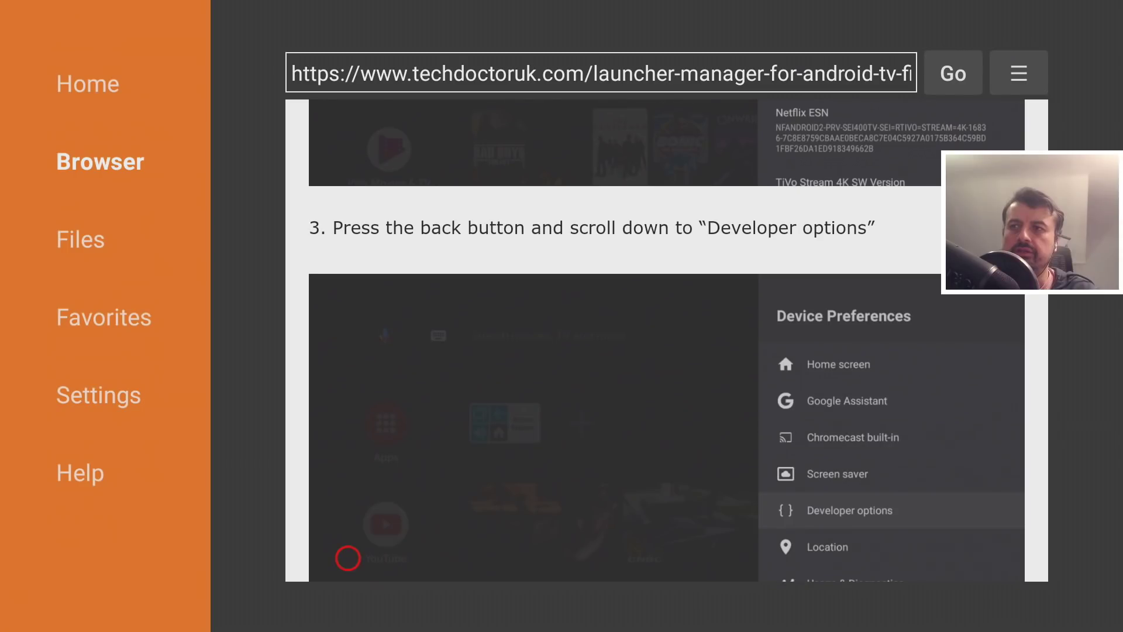
{"action": "scroll", "coordinate": [348, 558], "scroll_direction": "down", "scroll_amount": 4}
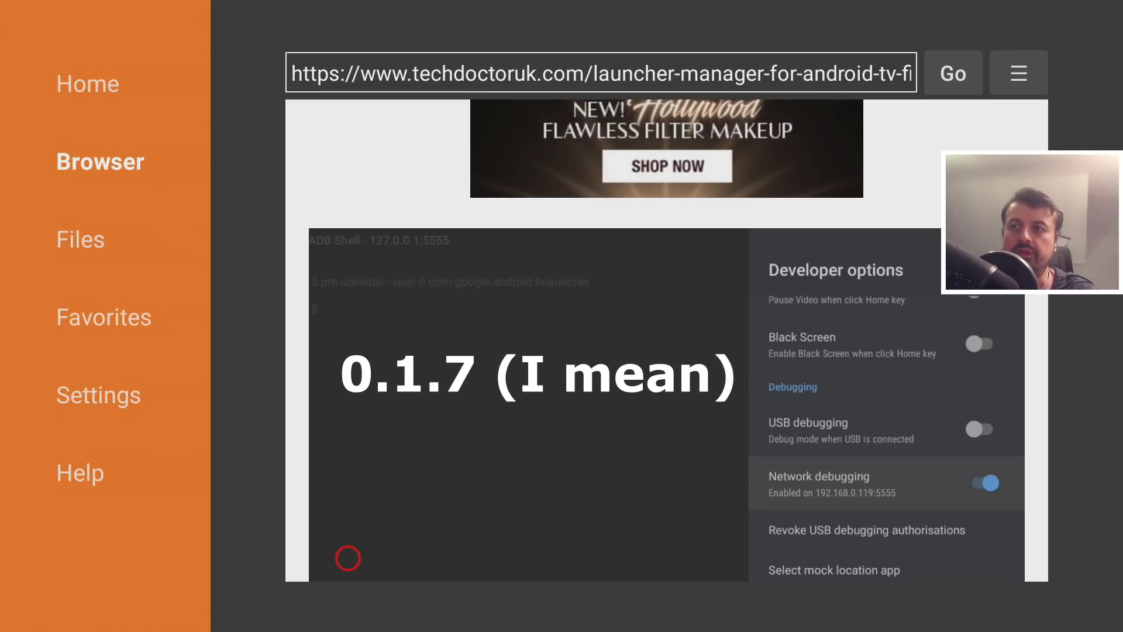
{"action": "scroll", "coordinate": [348, 558], "scroll_direction": "down", "scroll_amount": 10}
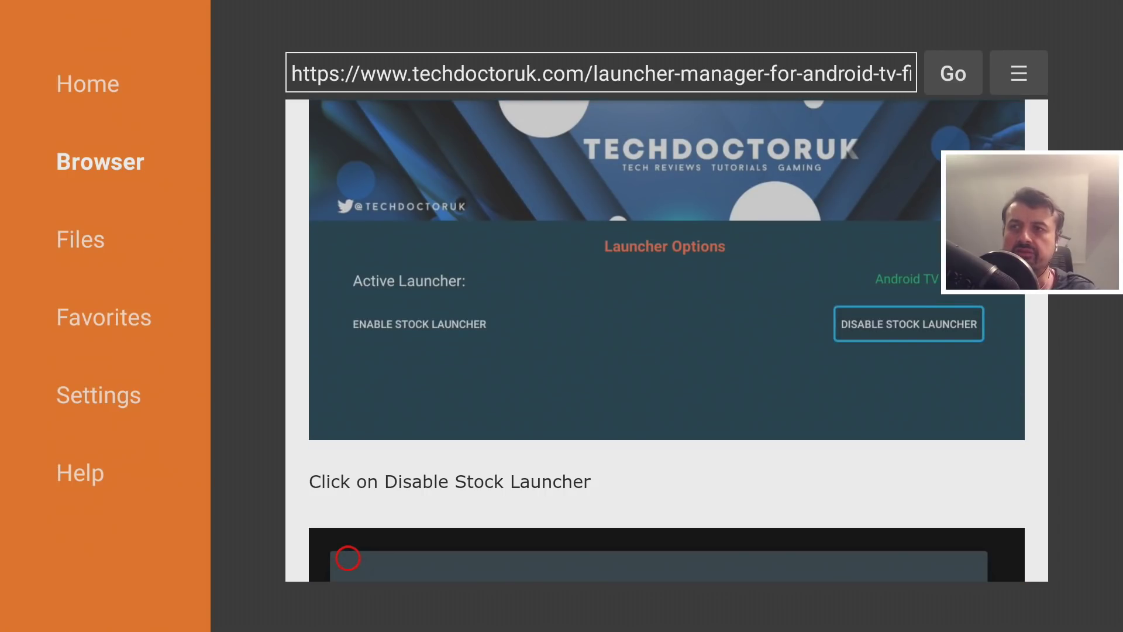
{"action": "scroll", "coordinate": [348, 558], "scroll_direction": "down", "scroll_amount": 15}
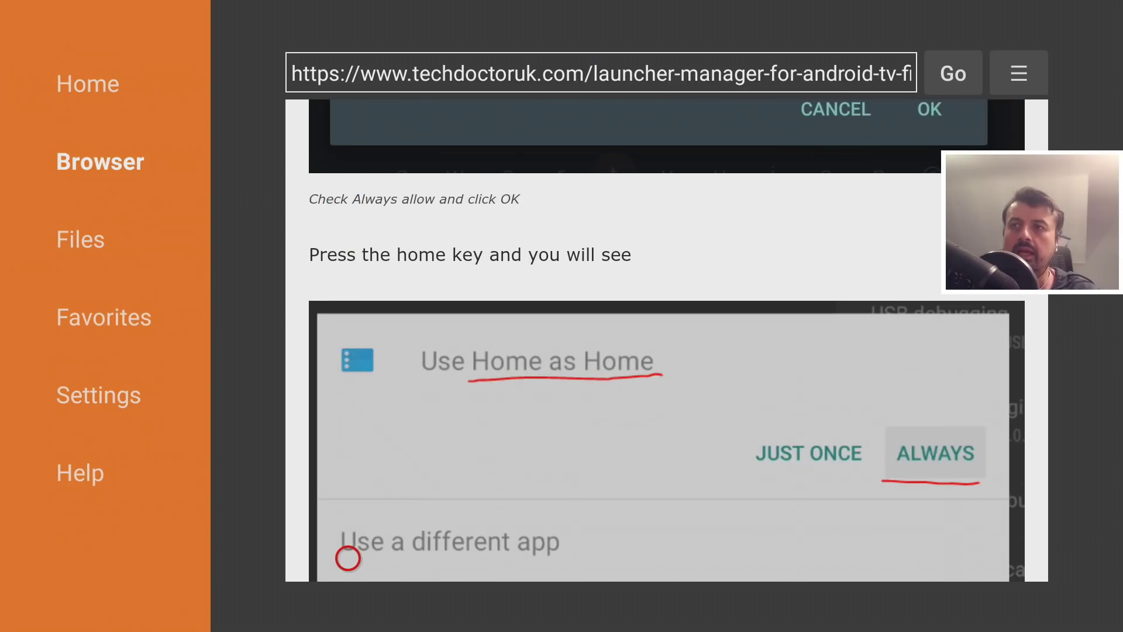
{"action": "scroll", "coordinate": [348, 558], "scroll_direction": "down", "scroll_amount": 8}
{"action": "scroll", "coordinate": [348, 558], "scroll_direction": "down", "scroll_amount": 8}
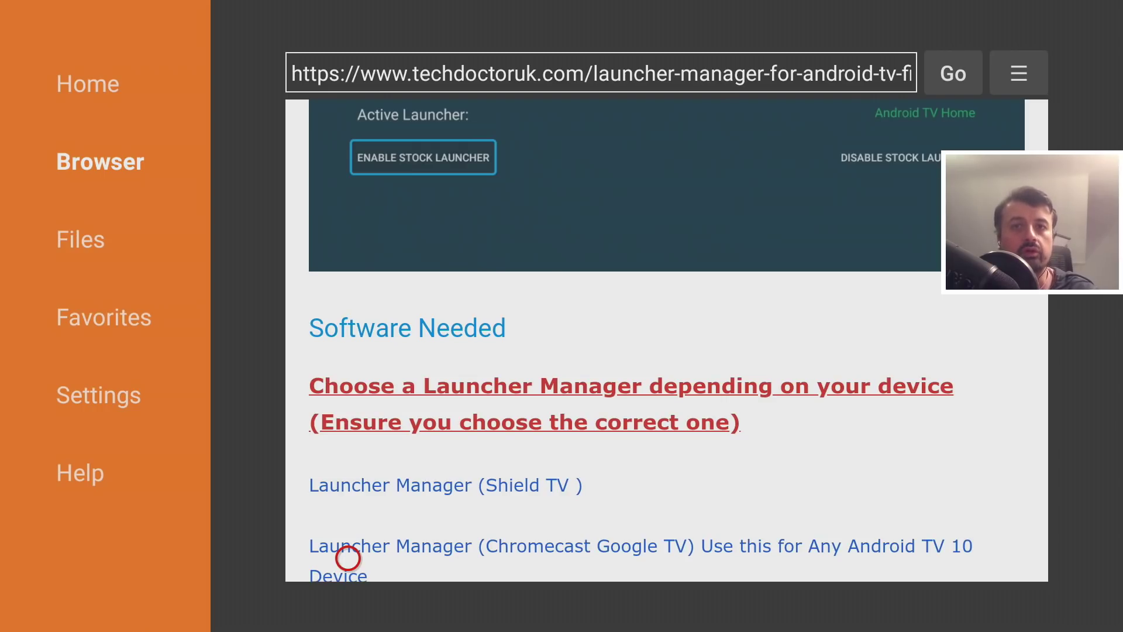
Choose the Wolf Launcher (4K Firestick / 2nd Gen Cube) link from the article's download list.
{"action": "scroll", "coordinate": [348, 558], "scroll_direction": "down", "scroll_amount": 5}
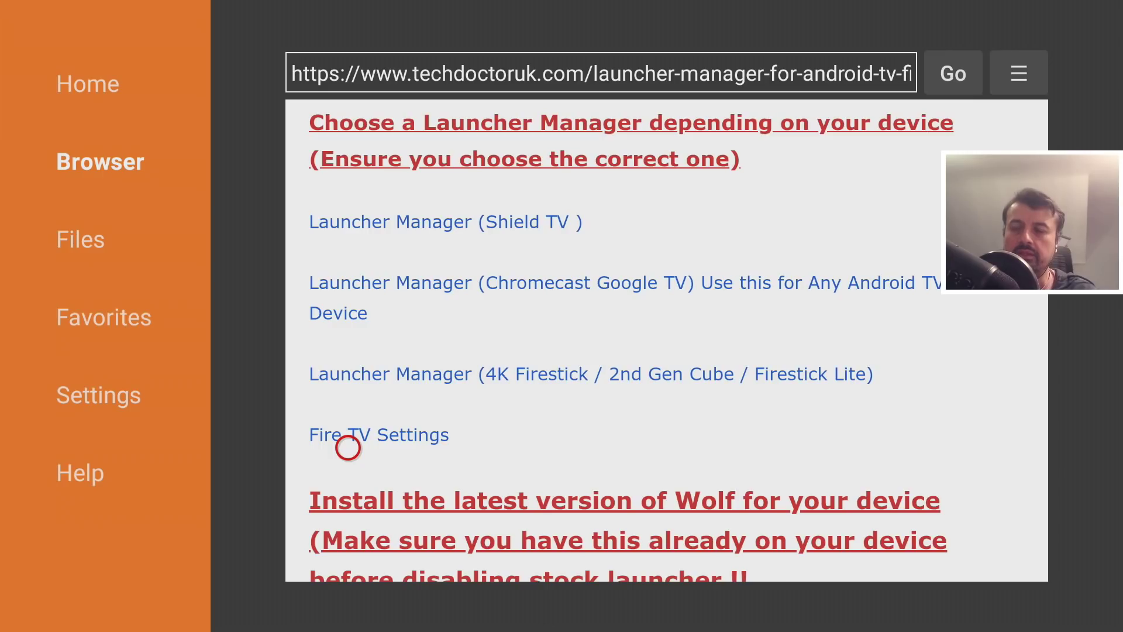
{"action": "scroll", "coordinate": [349, 527], "scroll_direction": "down", "scroll_amount": 5}
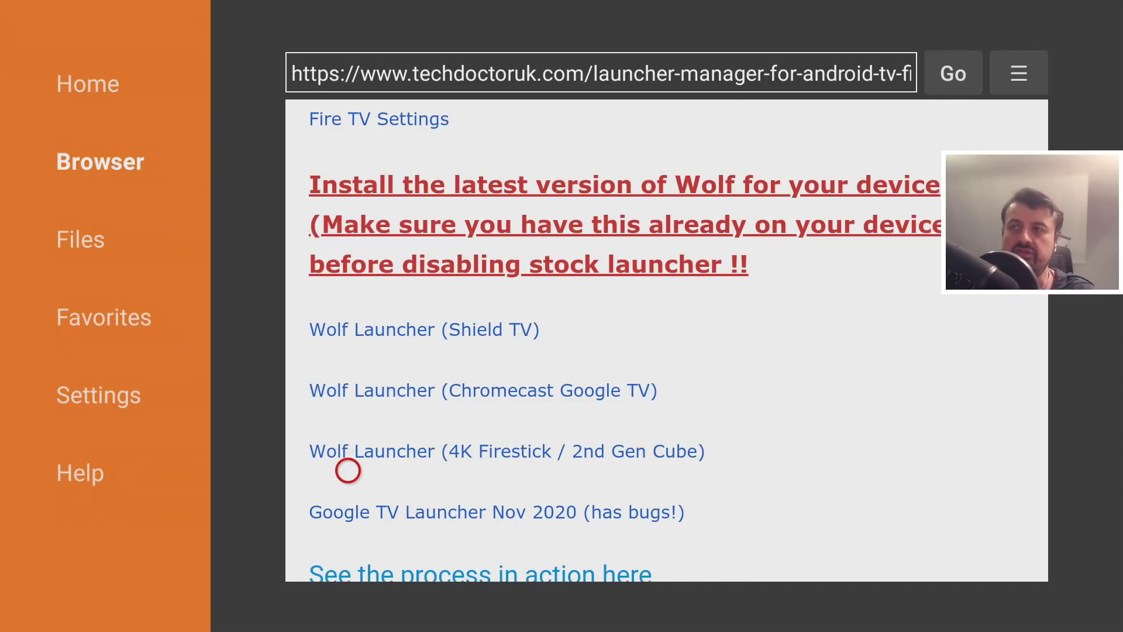
{"action": "scroll", "coordinate": [377, 509], "scroll_direction": "up", "scroll_amount": 1}
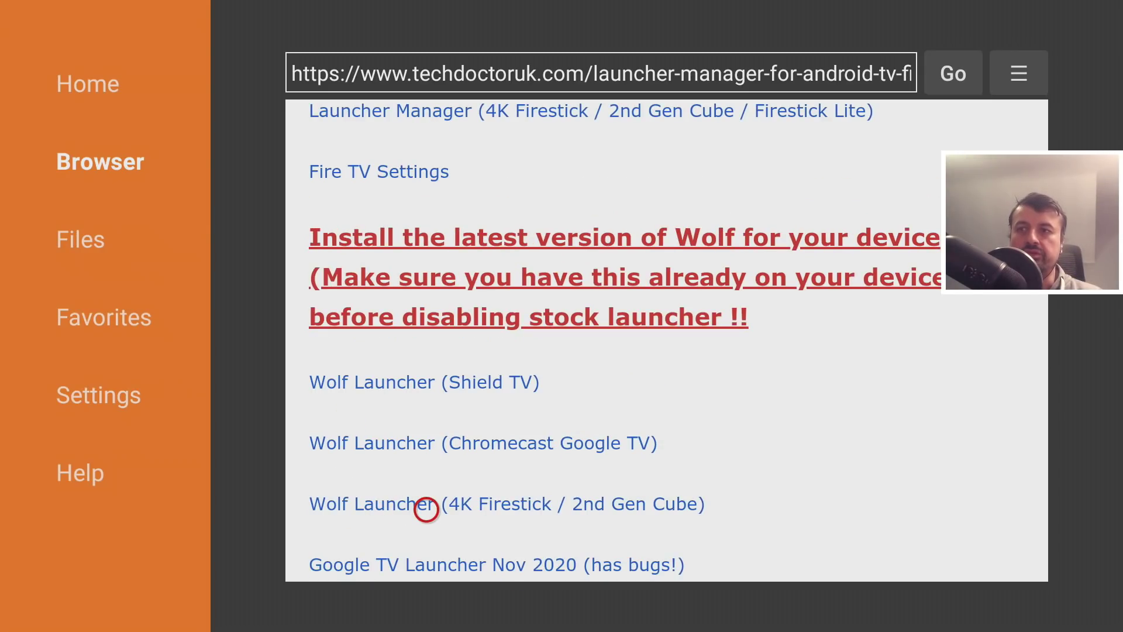
{"action": "left_click", "coordinate": [426, 509]}
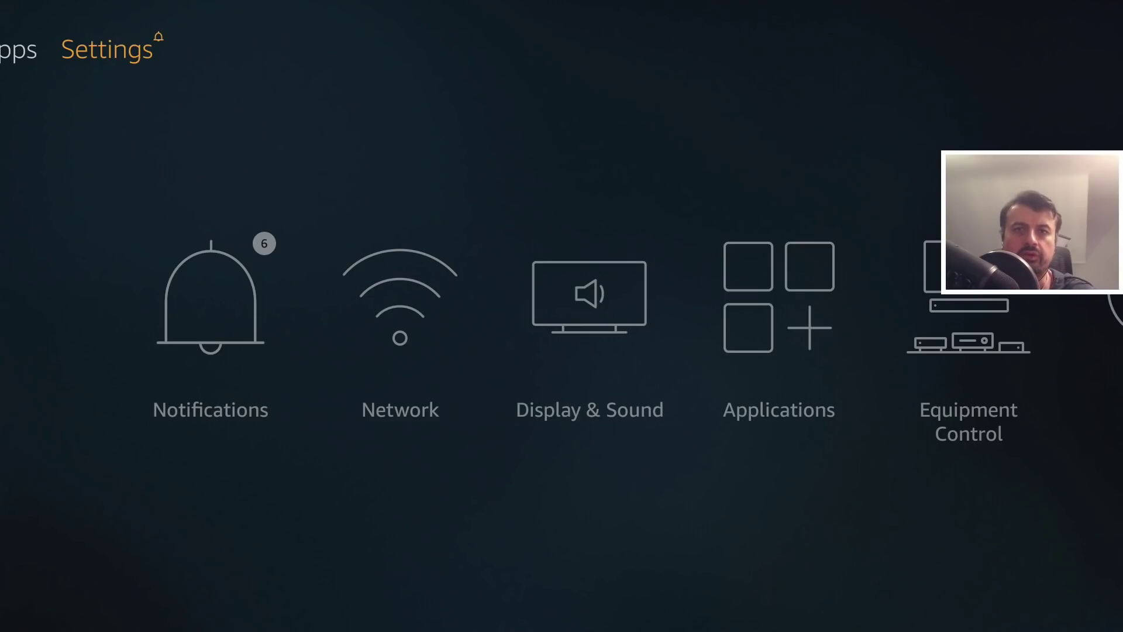
Open the list of installed applications in the Fire TV's Applications settings.
{"action": "key", "text": "Down"}
{"action": "key", "text": "Right"}
{"action": "key", "text": "Right"}
{"action": "key", "text": "Right"}
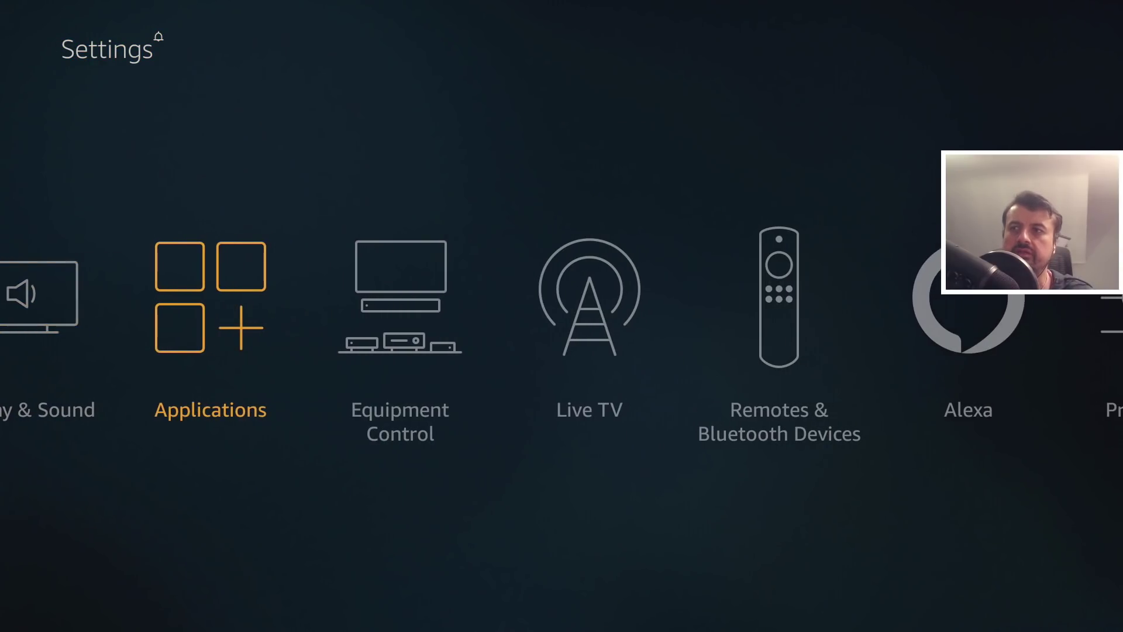
{"action": "key", "text": "Return"}
{"action": "key", "text": "Down"}
{"action": "key", "text": "Down"}
{"action": "key", "text": "Down"}
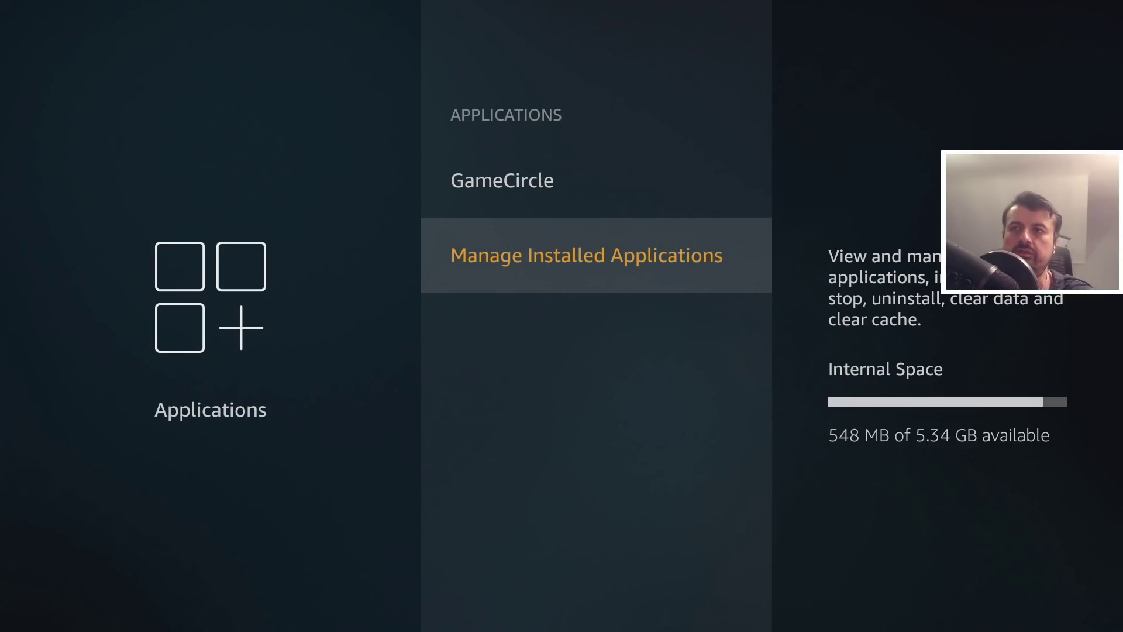
{"action": "key", "text": "Return"}
Find Wolf Launcher among the installed applications and check its version details.
{"action": "key", "text": "Down"}
{"action": "key", "text": "Down"}
{"action": "key", "text": "Down"}
{"action": "key", "text": "Down"}
{"action": "key", "text": "Down"}
{"action": "key", "text": "Down"}
{"action": "key", "text": "Down"}
{"action": "key", "text": "Down"}
{"action": "key", "text": "Down"}
{"action": "key", "text": "Down"}
{"action": "key", "text": "Down"}
{"action": "key", "text": "Down"}
{"action": "key", "text": "Down"}
{"action": "key", "text": "Down"}
{"action": "key", "text": "Down"}
{"action": "key", "text": "Down"}
{"action": "key", "text": "Down"}
{"action": "key", "text": "Down"}
{"action": "key", "text": "Down"}
{"action": "key", "text": "Down"}
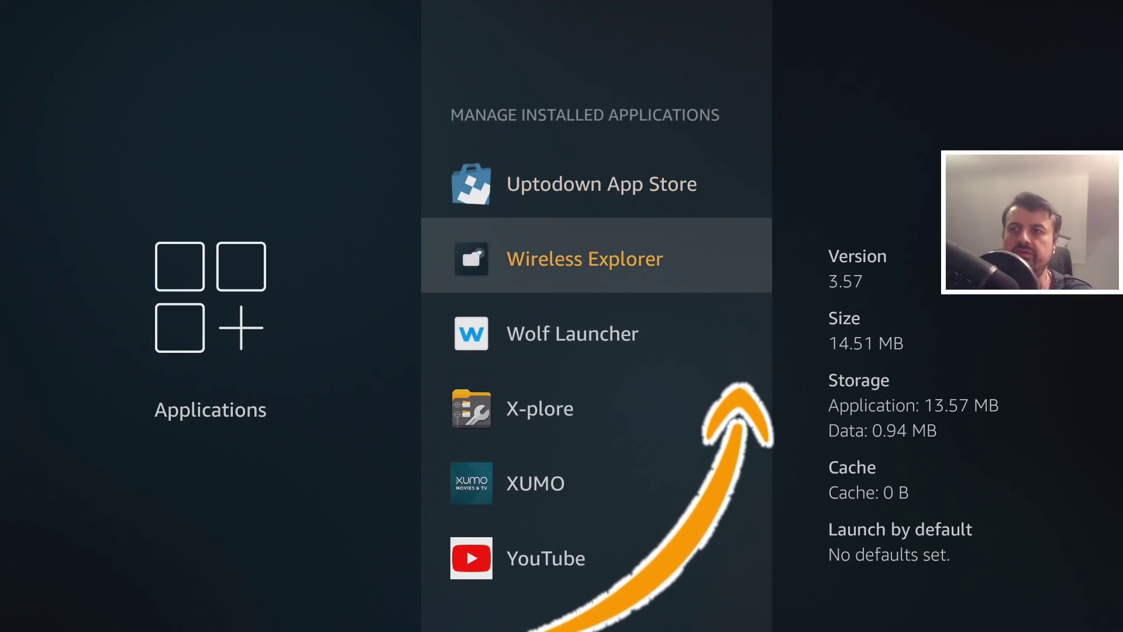
{"action": "key", "text": "Down"}
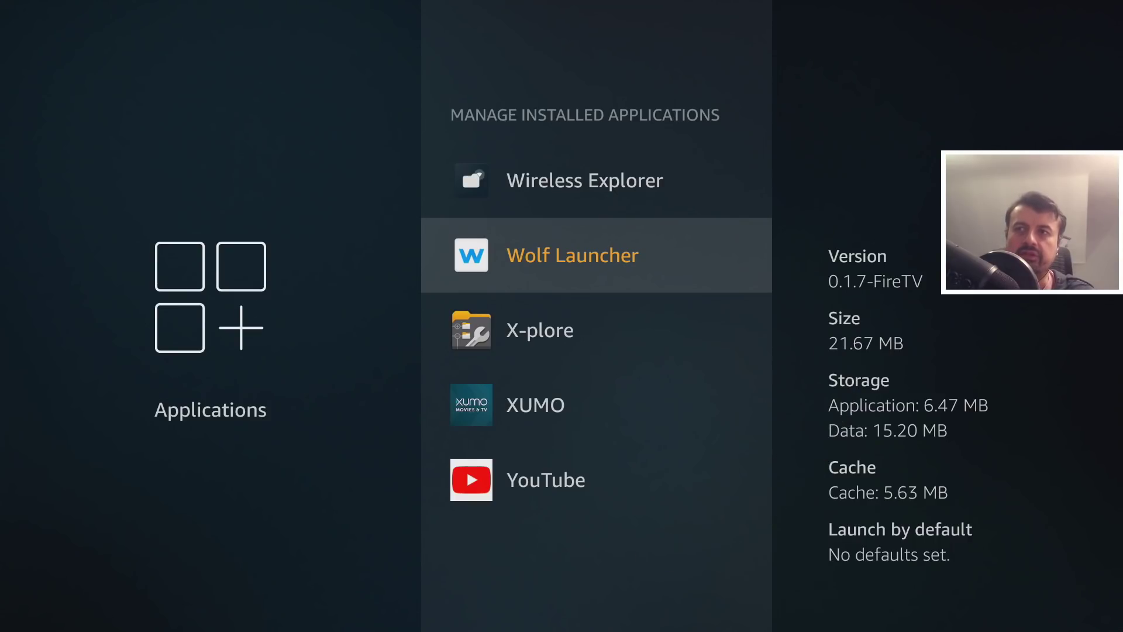
Return to the Fire TV home screen and launch Launcher Manager from the recent apps.
{"action": "key", "text": "Home"}
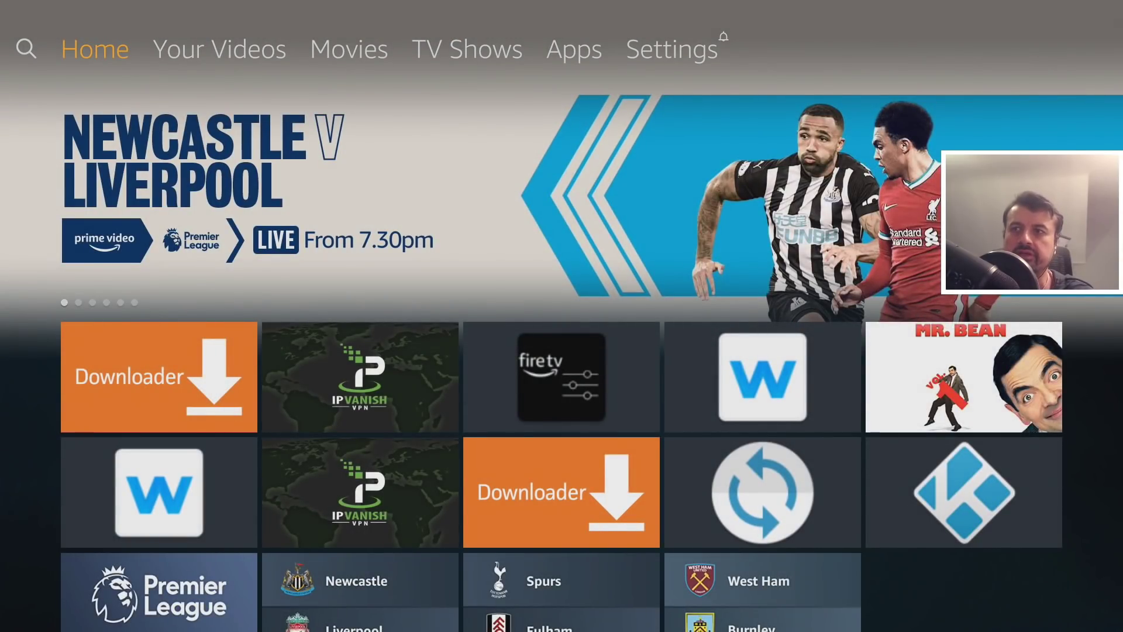
{"action": "key", "text": "Down"}
{"action": "key", "text": "Right"}
{"action": "key", "text": "Right"}
{"action": "key", "text": "Right"}
{"action": "key", "text": "Right"}
{"action": "key", "text": "Right"}
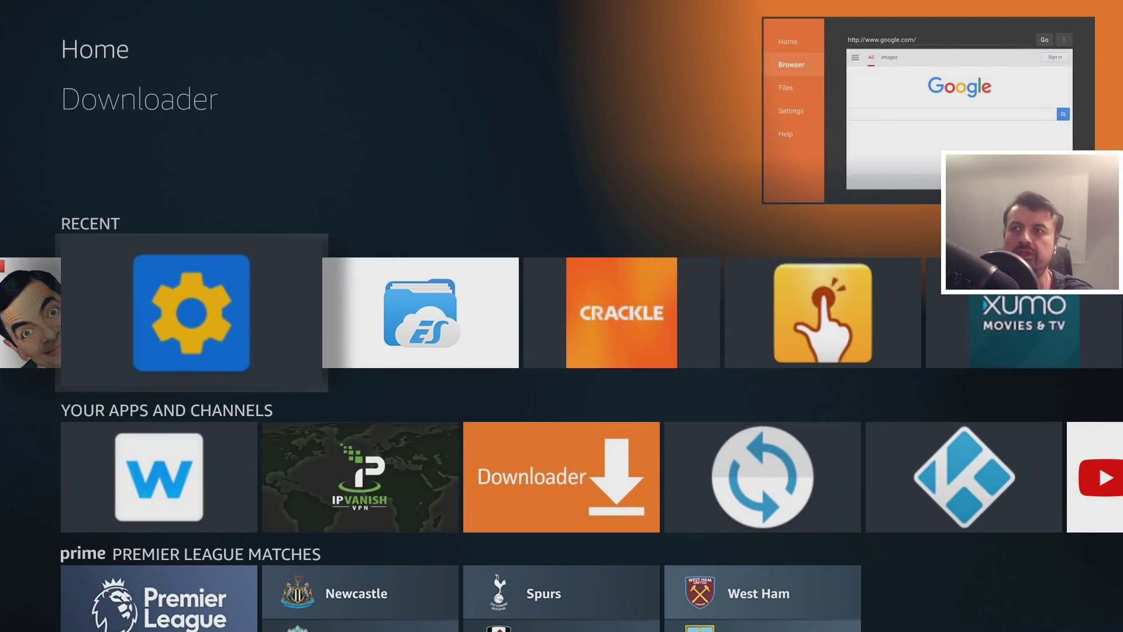
{"action": "key", "text": "Return"}
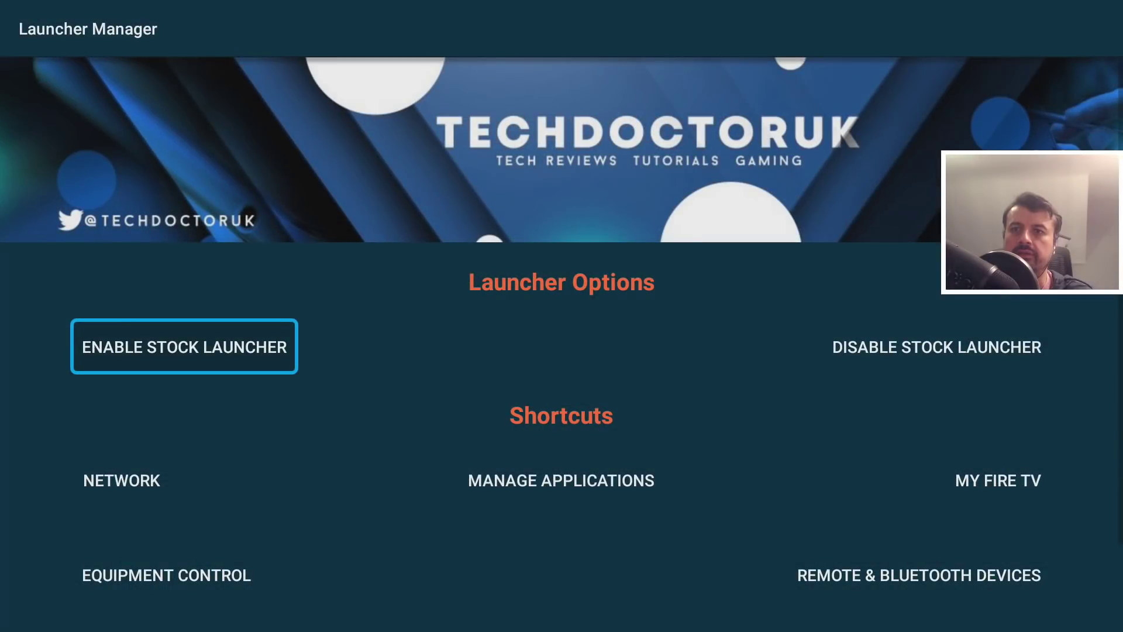
Disable the stock launcher and pick Always for using Wolf Launcher as Home.
{"action": "key", "text": "Right"}
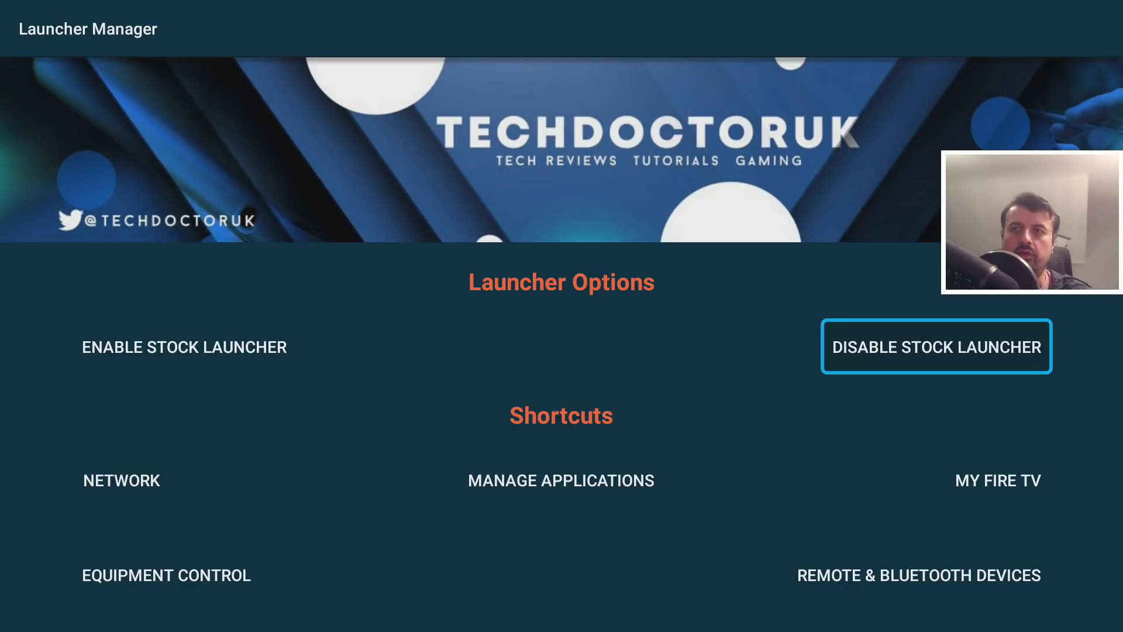
{"action": "key", "text": "Return"}
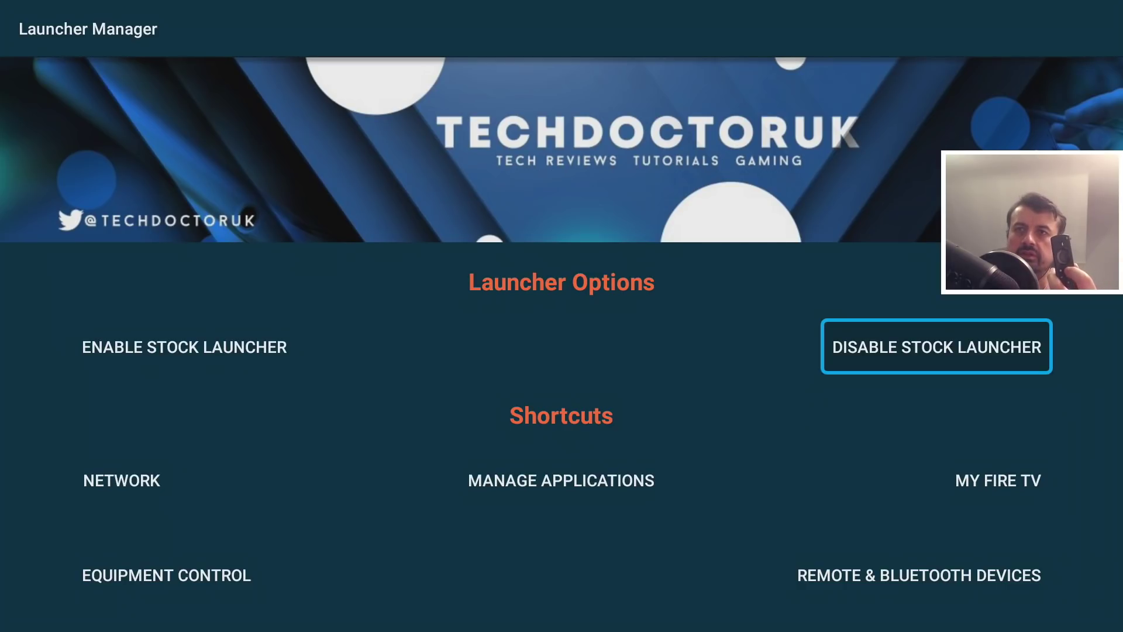
{"action": "key", "text": "Return"}
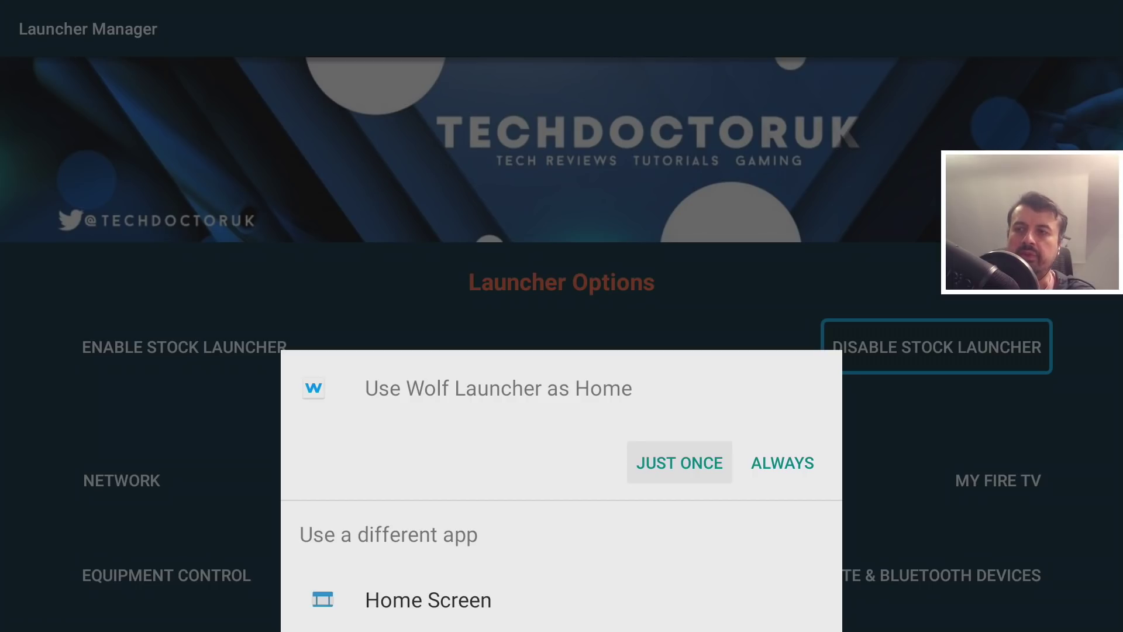
{"action": "key", "text": "Down"}
{"action": "key", "text": "Up"}
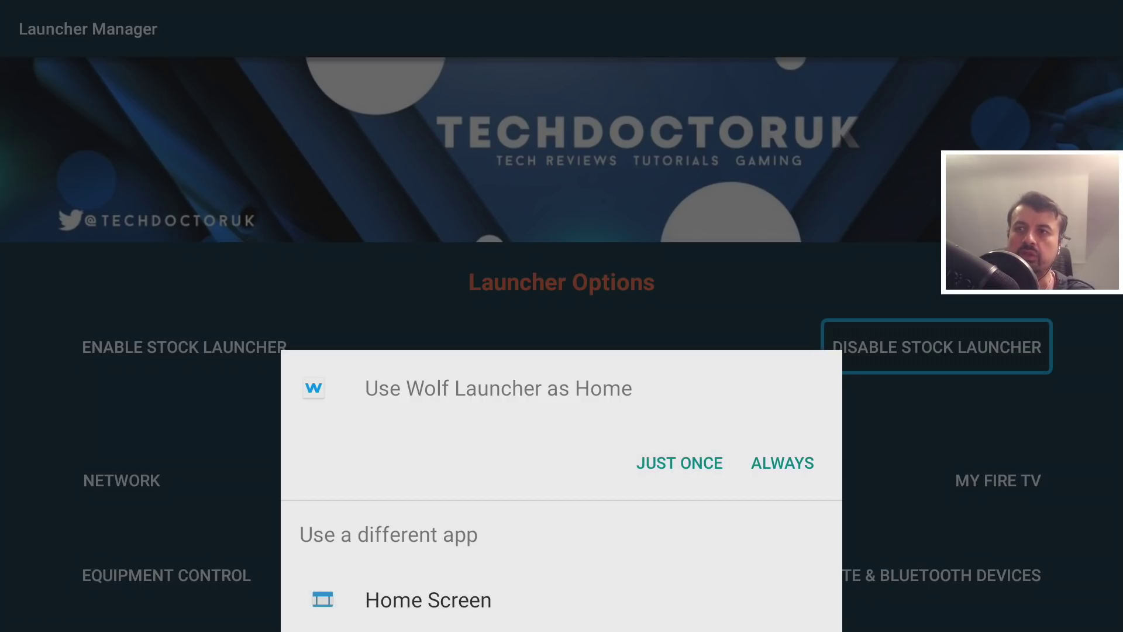
{"action": "key", "text": "Right"}
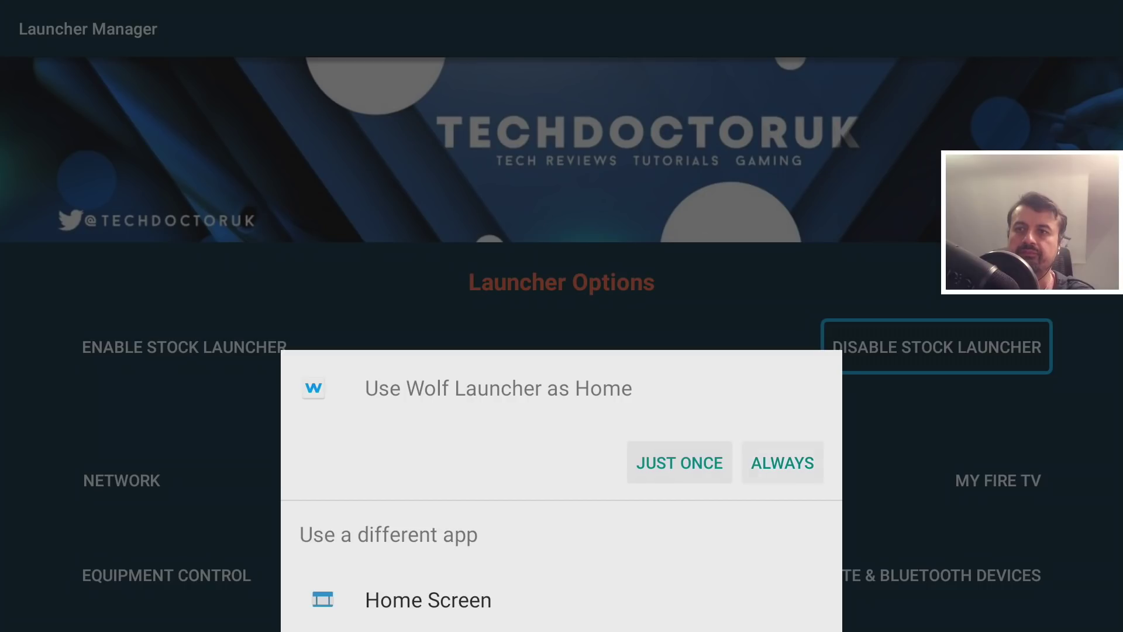
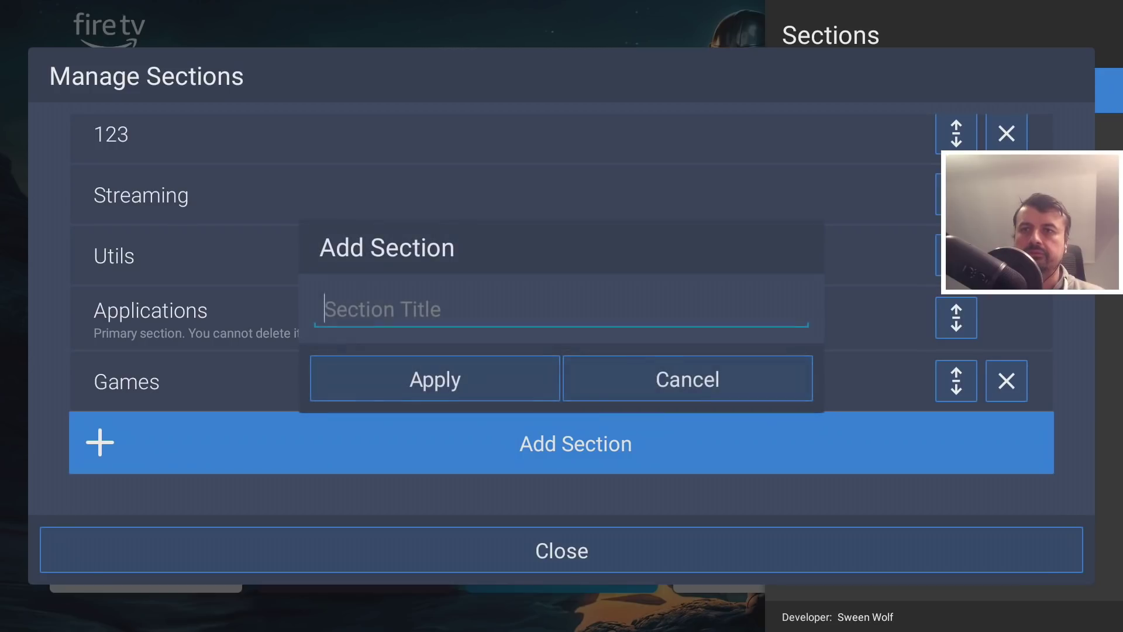
Create a new launcher section titled "Settings".
{"action": "key", "text": "Return"}
{"action": "key", "text": "Left"}
{"action": "key", "text": "Left"}
{"action": "key", "text": "Left"}
{"action": "key", "text": "Down"}
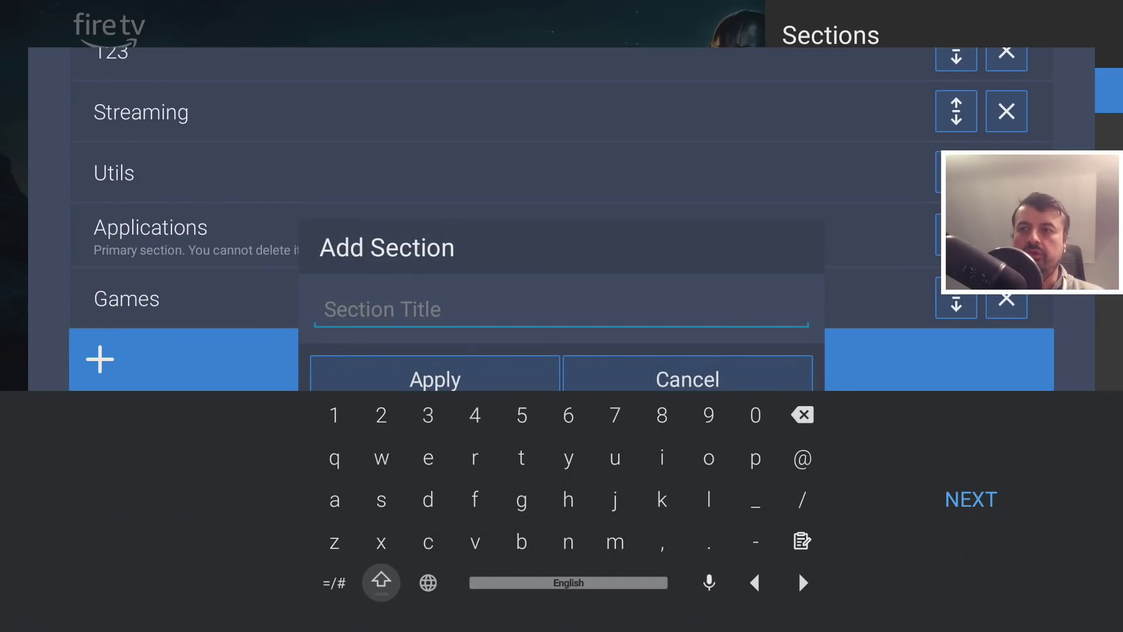
{"action": "key", "text": "Return"}
{"action": "key", "text": "Up"}
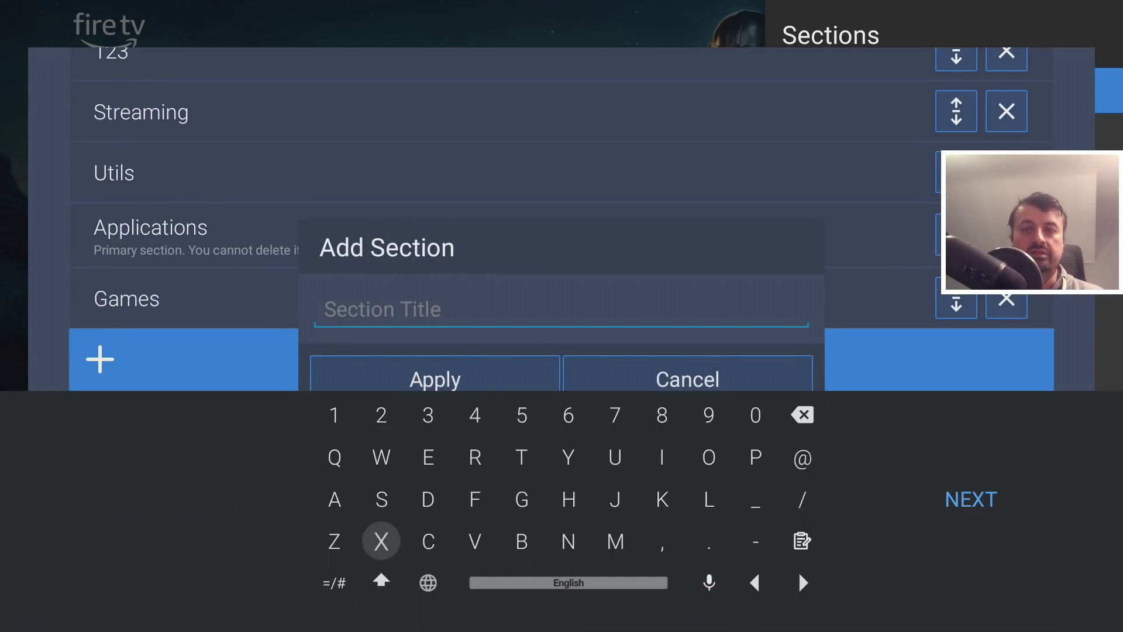
{"action": "key", "text": "Up"}
{"action": "key", "text": "Return"}
{"action": "key", "text": "Up"}
{"action": "key", "text": "Right"}
{"action": "key", "text": "Return"}
{"action": "key", "text": "Right"}
{"action": "key", "text": "Right"}
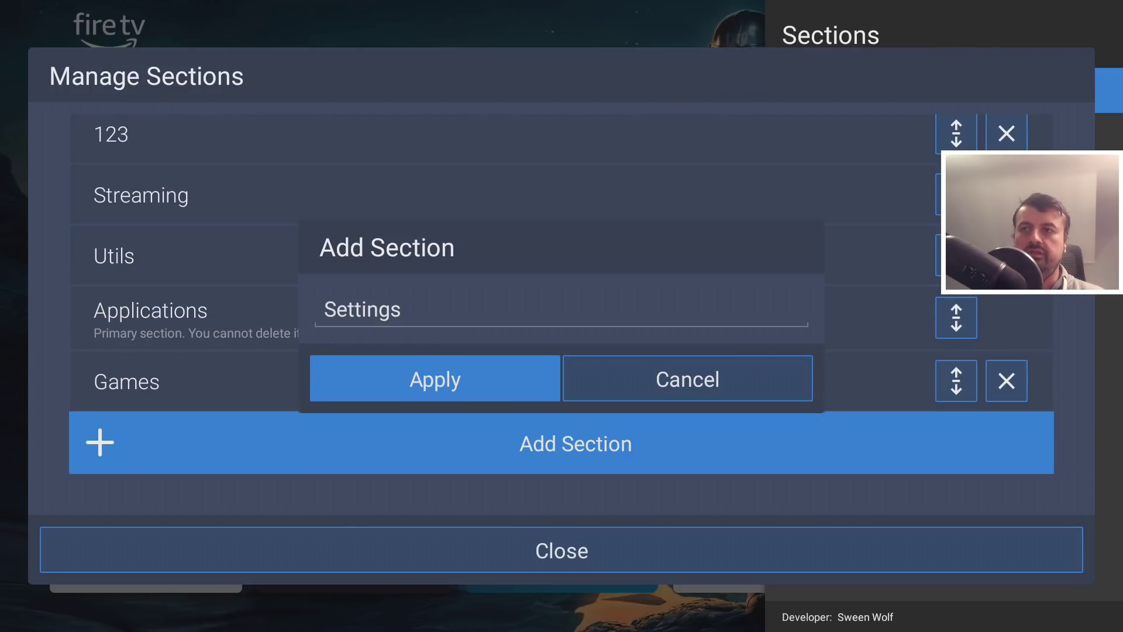
{"action": "key", "text": "Up"}
{"action": "key", "text": "Down"}
{"action": "key", "text": "Return"}
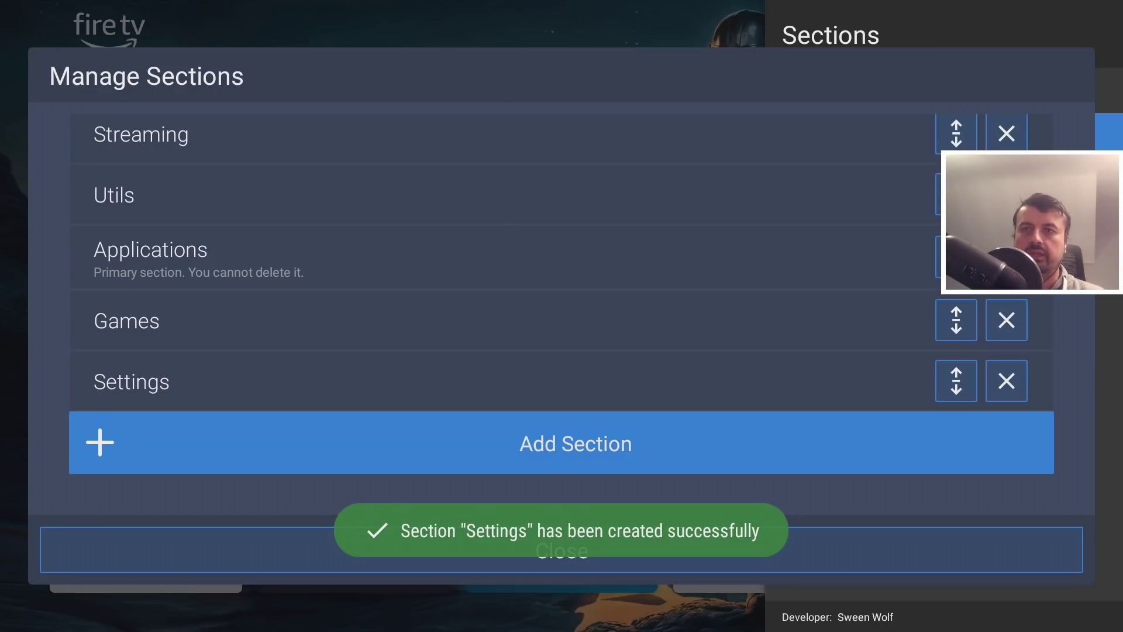
Move the Settings section between Utils and Applications, and close the section manager.
{"action": "key", "text": "Up"}
{"action": "key", "text": "Up"}
{"action": "key", "text": "Down"}
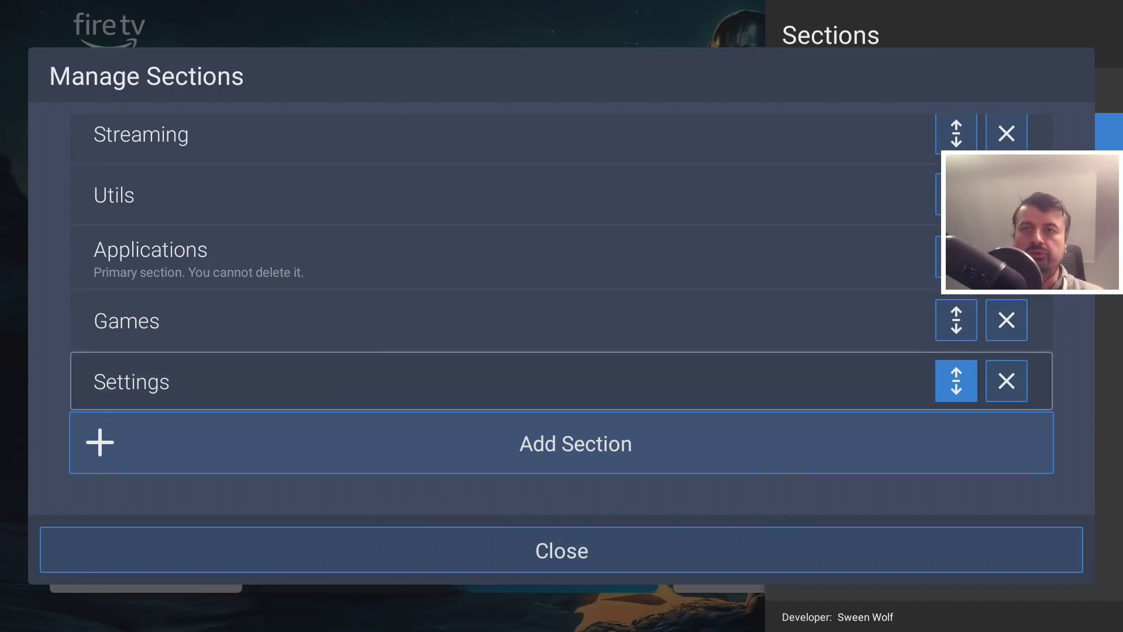
{"action": "key", "text": "Return"}
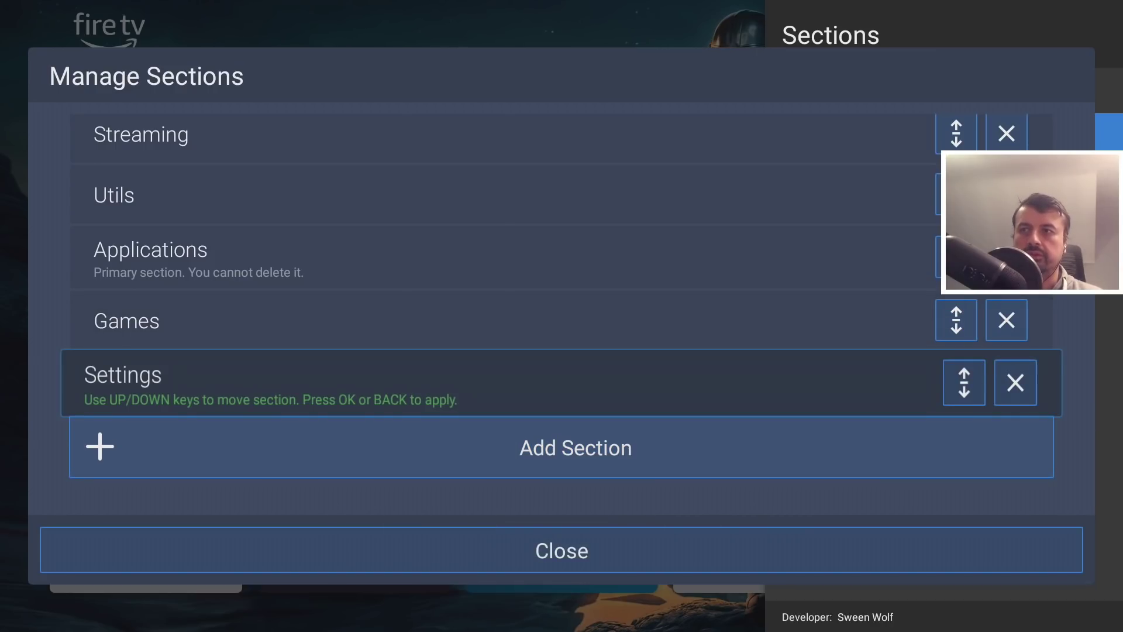
{"action": "key", "text": "Up"}
{"action": "key", "text": "Up"}
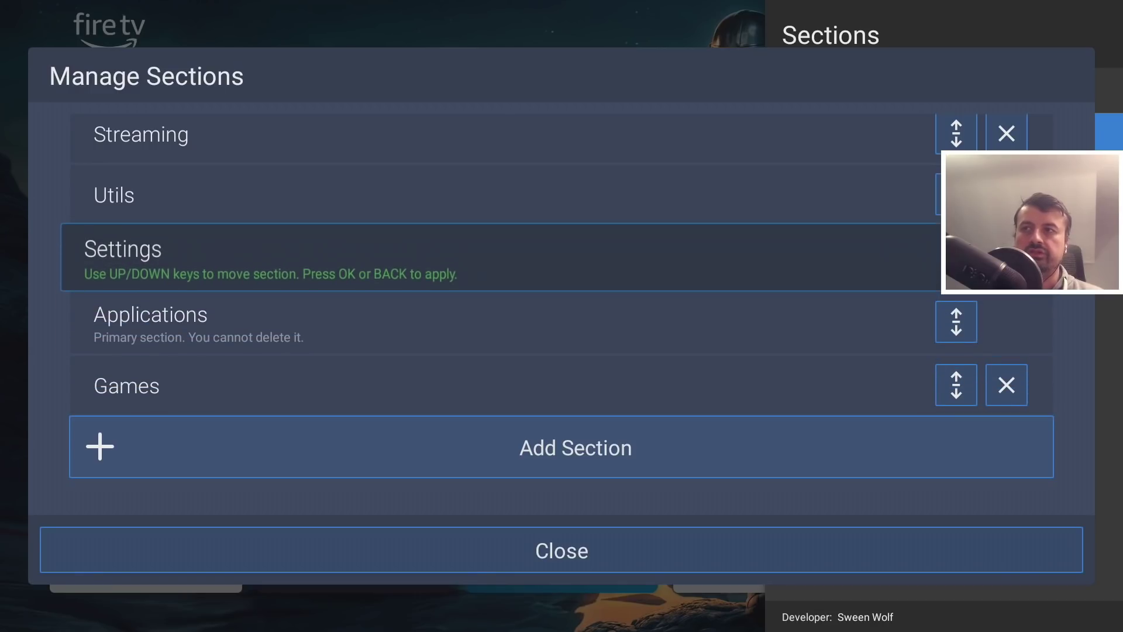
{"action": "key", "text": "Up"}
{"action": "key", "text": "Down"}
{"action": "key", "text": "Return"}
{"action": "key", "text": "Down"}
{"action": "key", "text": "Down"}
{"action": "key", "text": "Down"}
{"action": "key", "text": "Down"}
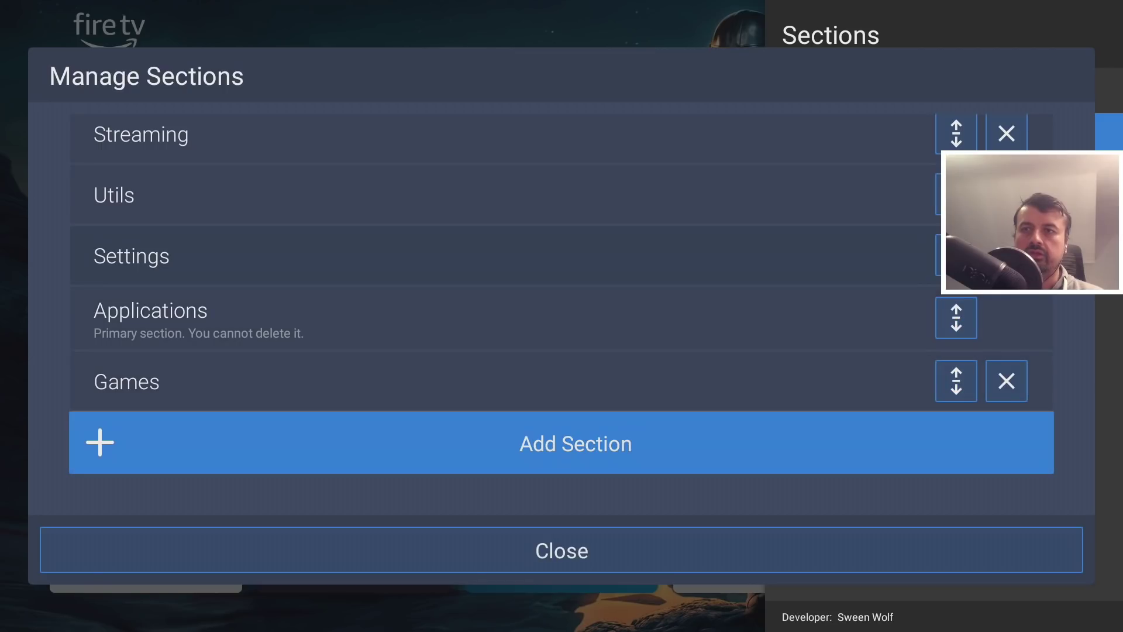
{"action": "key", "text": "Return"}
Move the Settings app from the Utils section to the Settings section.
{"action": "key", "text": "Right"}
{"action": "key", "text": "Right"}
{"action": "key", "text": "Right"}
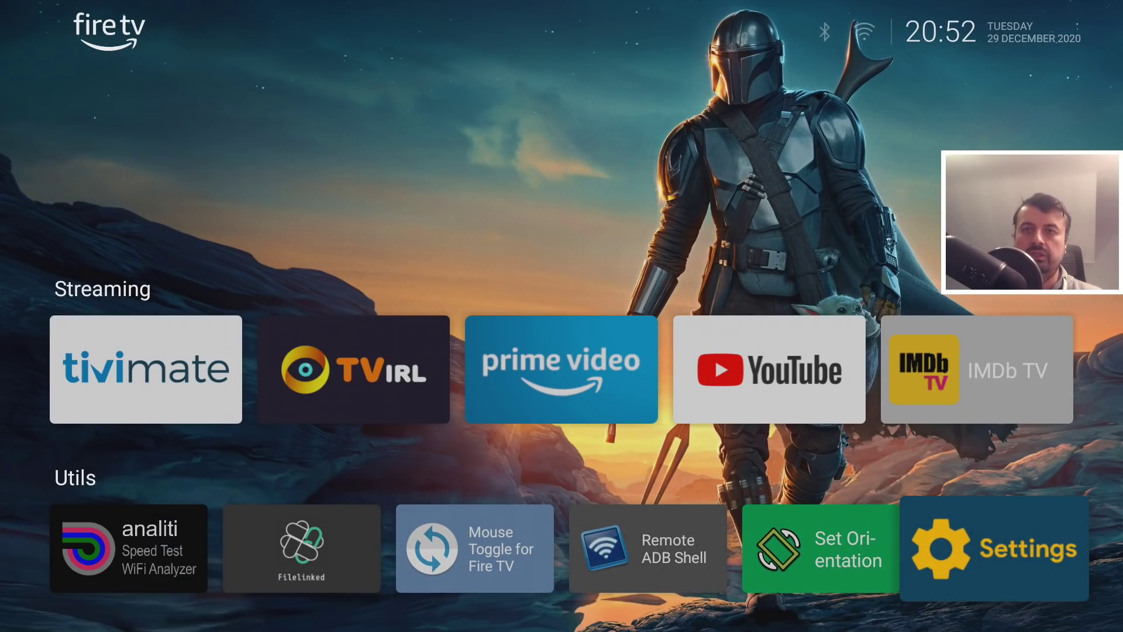
{"action": "key", "text": "Menu"}
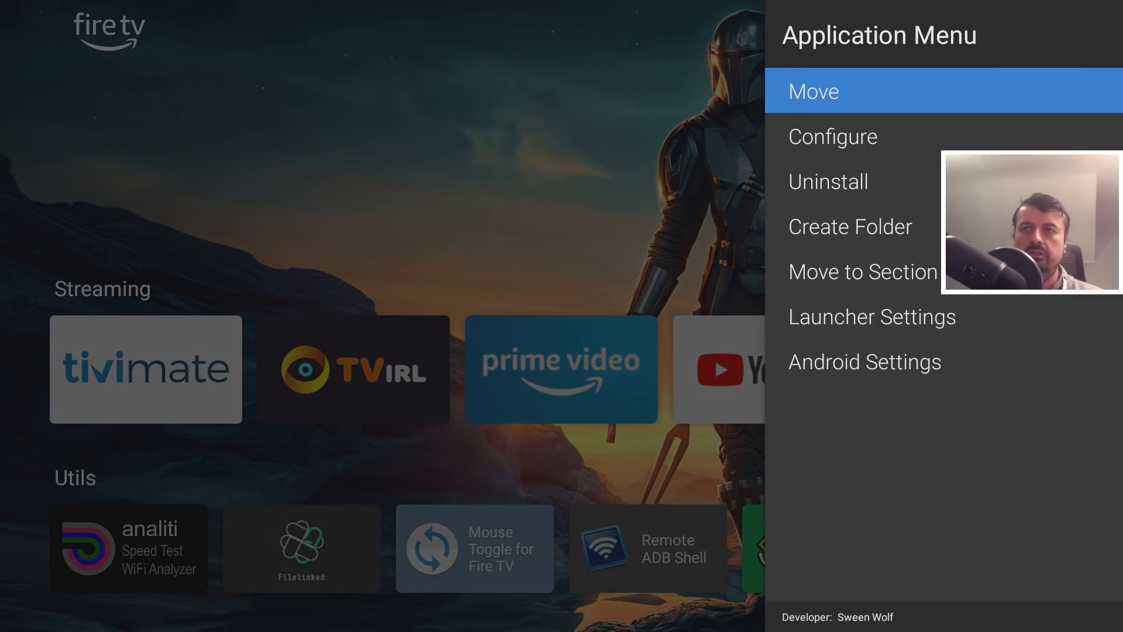
{"action": "key", "text": "Down"}
{"action": "key", "text": "Down"}
{"action": "key", "text": "Down"}
{"action": "key", "text": "Down"}
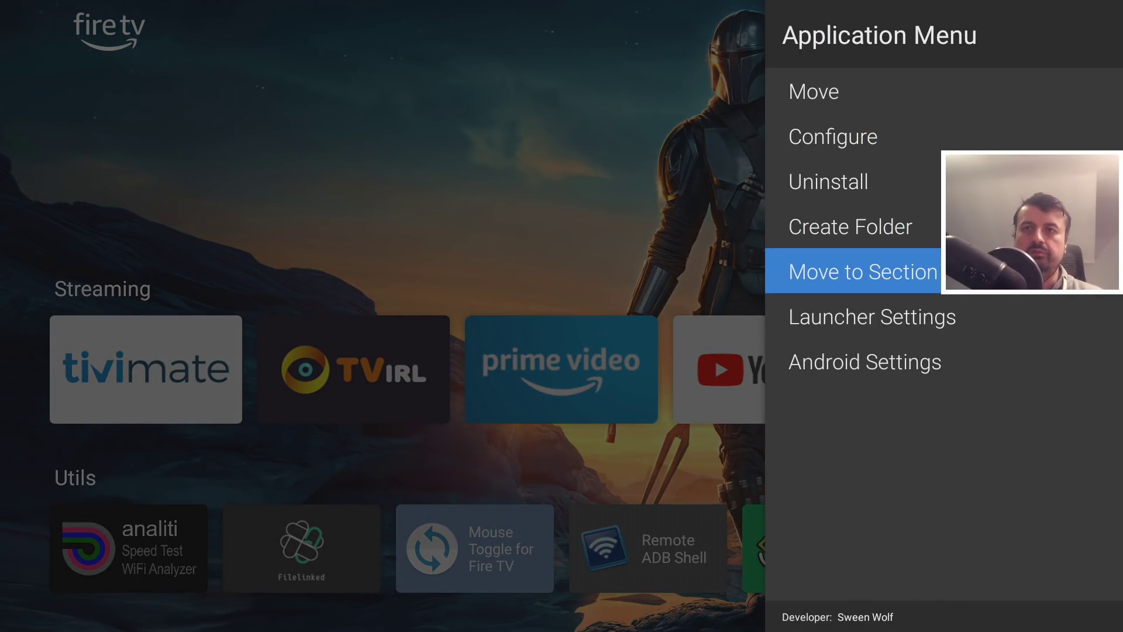
{"action": "key", "text": "Return"}
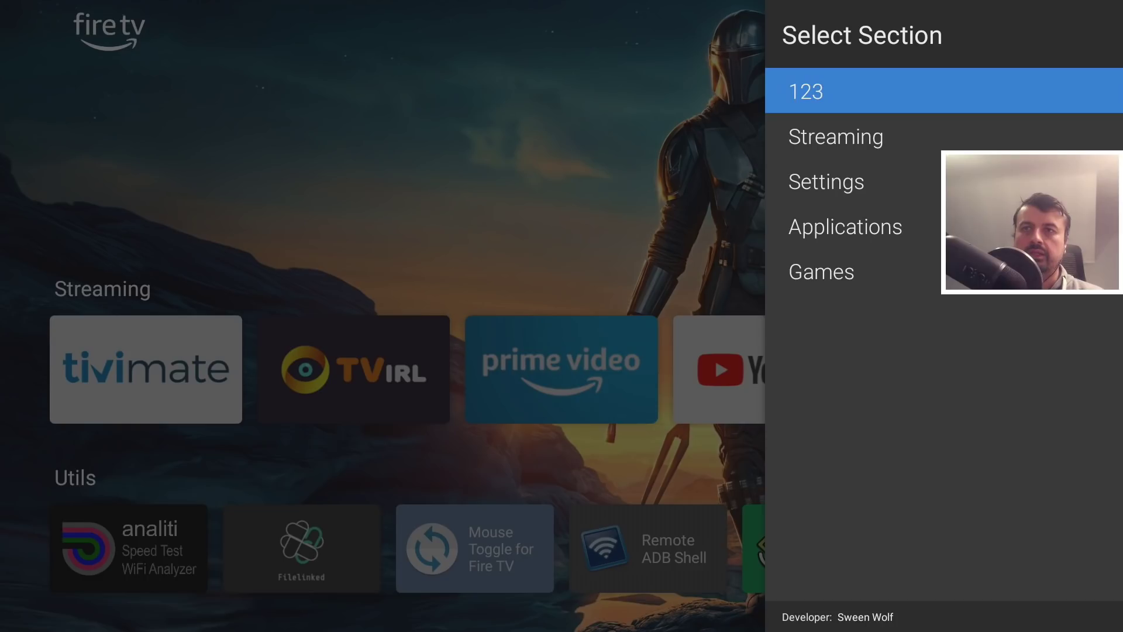
{"action": "key", "text": "Down"}
{"action": "key", "text": "Down"}
{"action": "key", "text": "Return"}
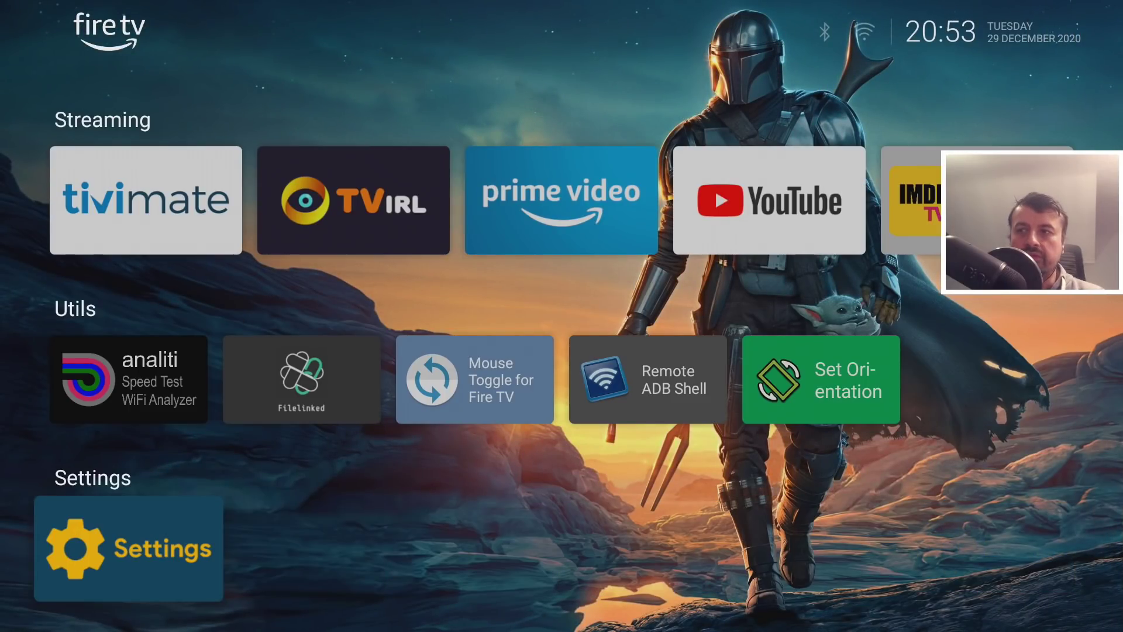
Look through the Streaming, Utils, Settings and Applications sections of the home screen.
{"action": "key", "text": "Down"}
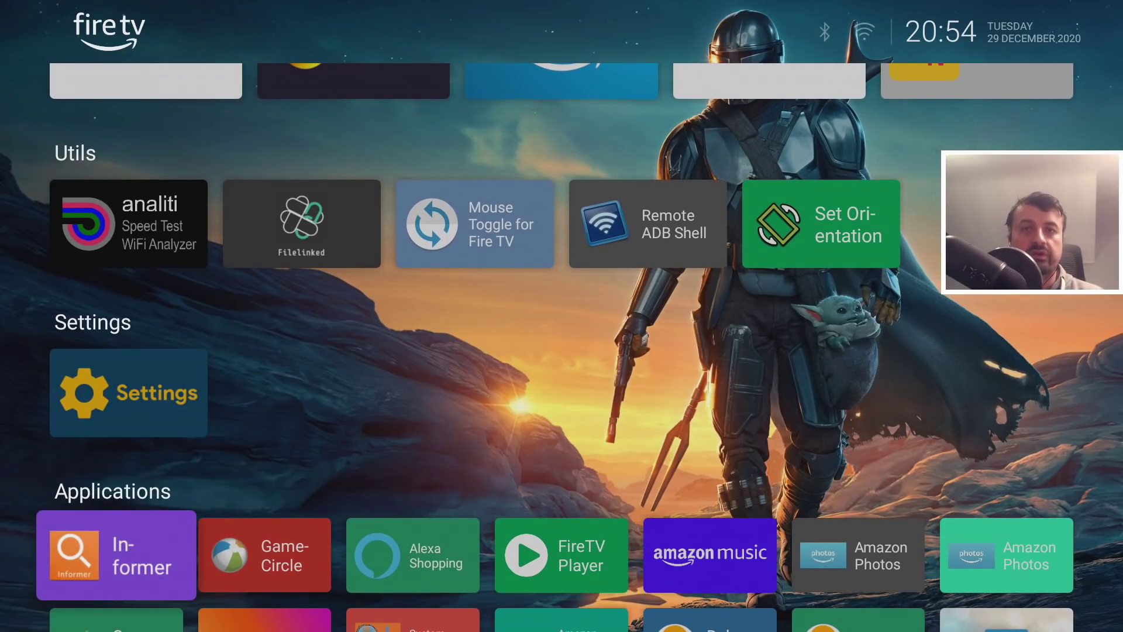
{"action": "key", "text": "Up"}
{"action": "key", "text": "Up"}
{"action": "key", "text": "Up"}
{"action": "key", "text": "Down"}
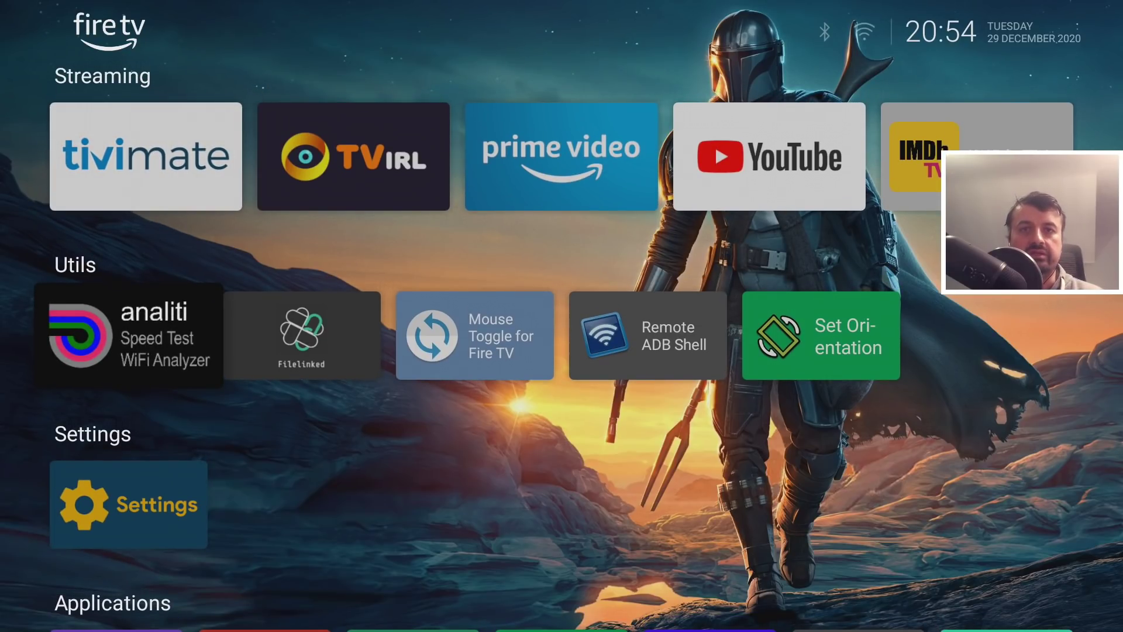
{"action": "key", "text": "Right"}
{"action": "key", "text": "Right"}
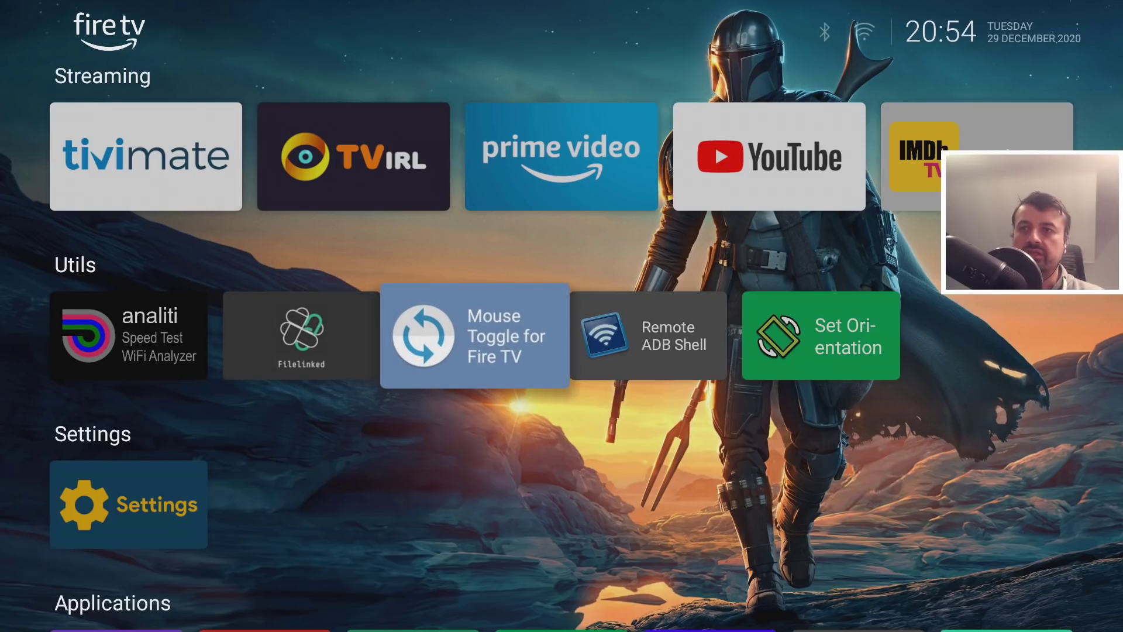
{"action": "key", "text": "Down"}
{"action": "key", "text": "Down"}
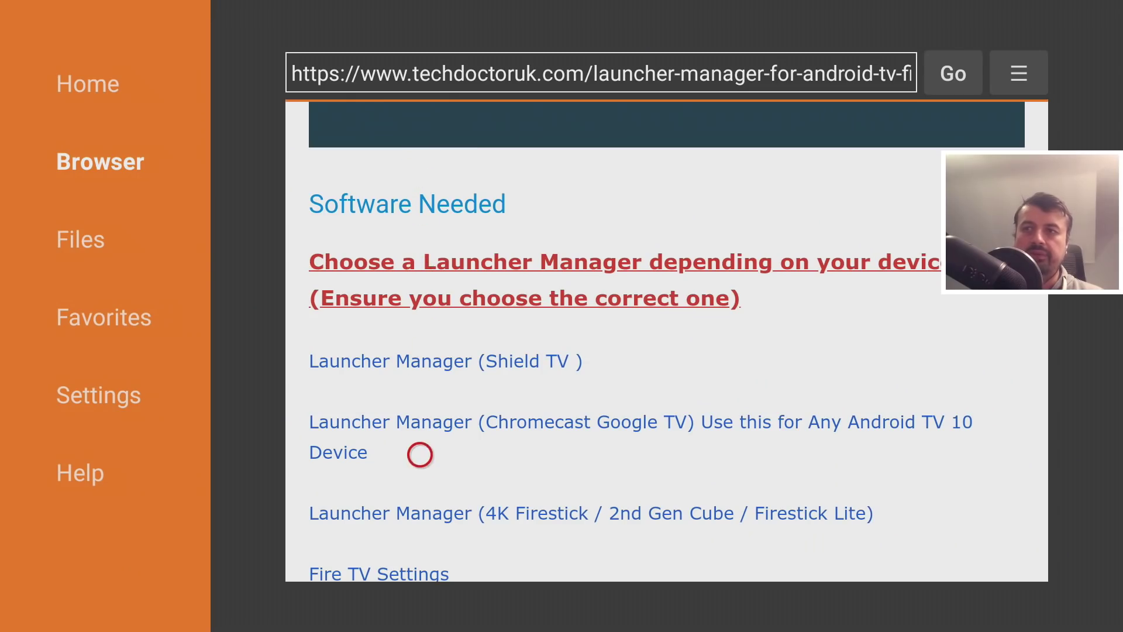
In Downloader, download the Fire TV Settings APK from the techdoctoruk.com Launcher Manager page and install it.
{"action": "scroll", "coordinate": [420, 559], "scroll_direction": "down", "scroll_amount": 1}
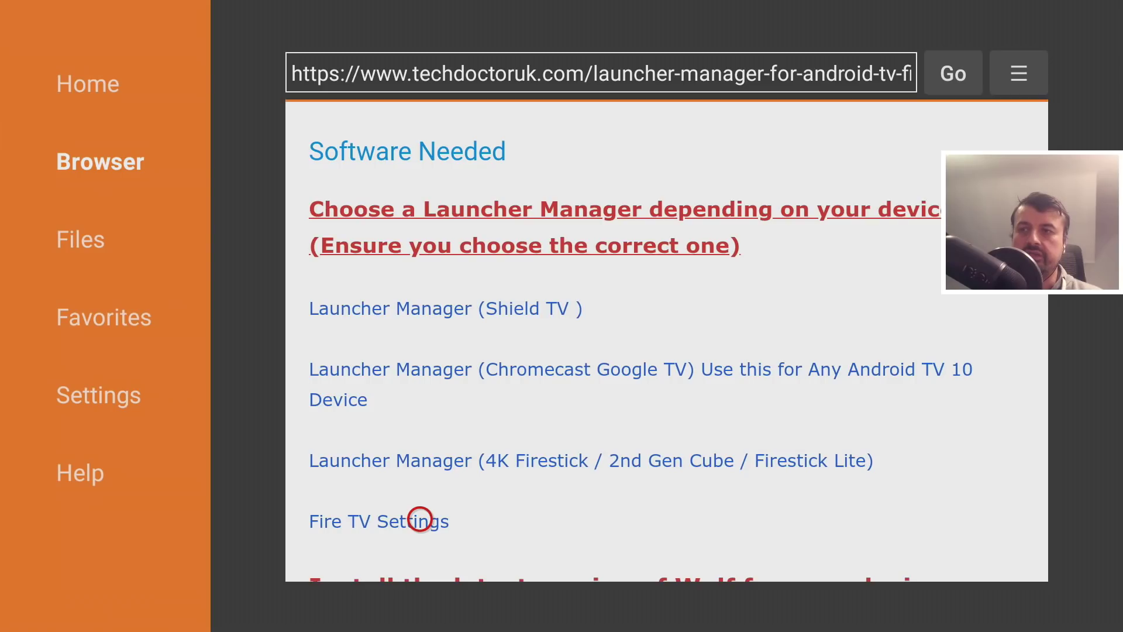
{"action": "left_click", "coordinate": [420, 519]}
{"action": "scroll", "coordinate": [421, 557], "scroll_direction": "down", "scroll_amount": 1}
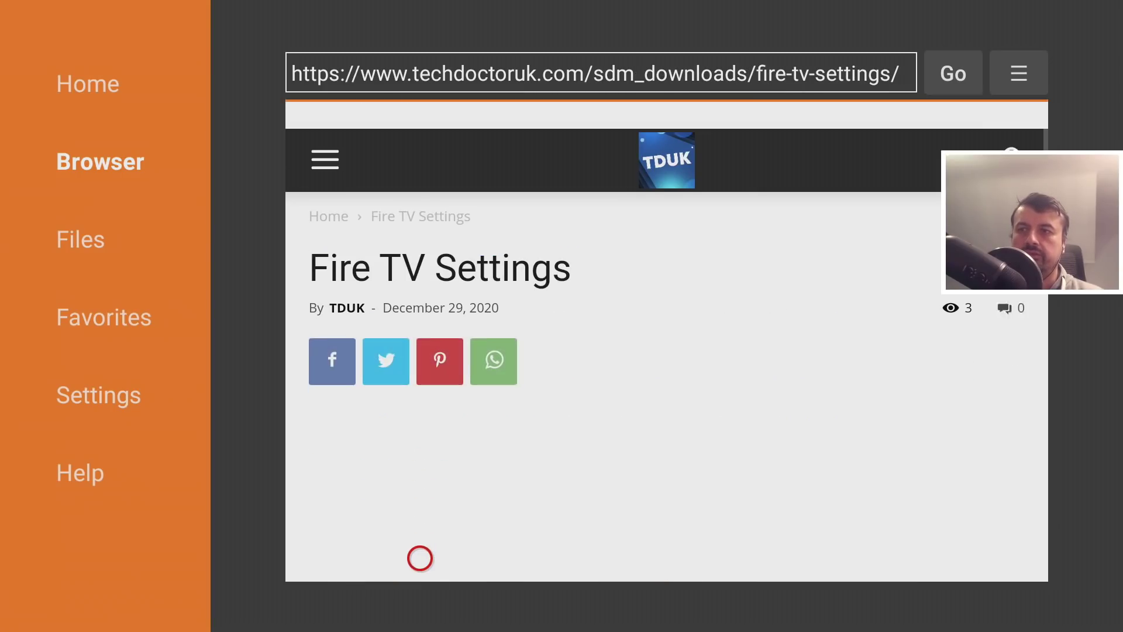
{"action": "scroll", "coordinate": [420, 559], "scroll_direction": "down", "scroll_amount": 2}
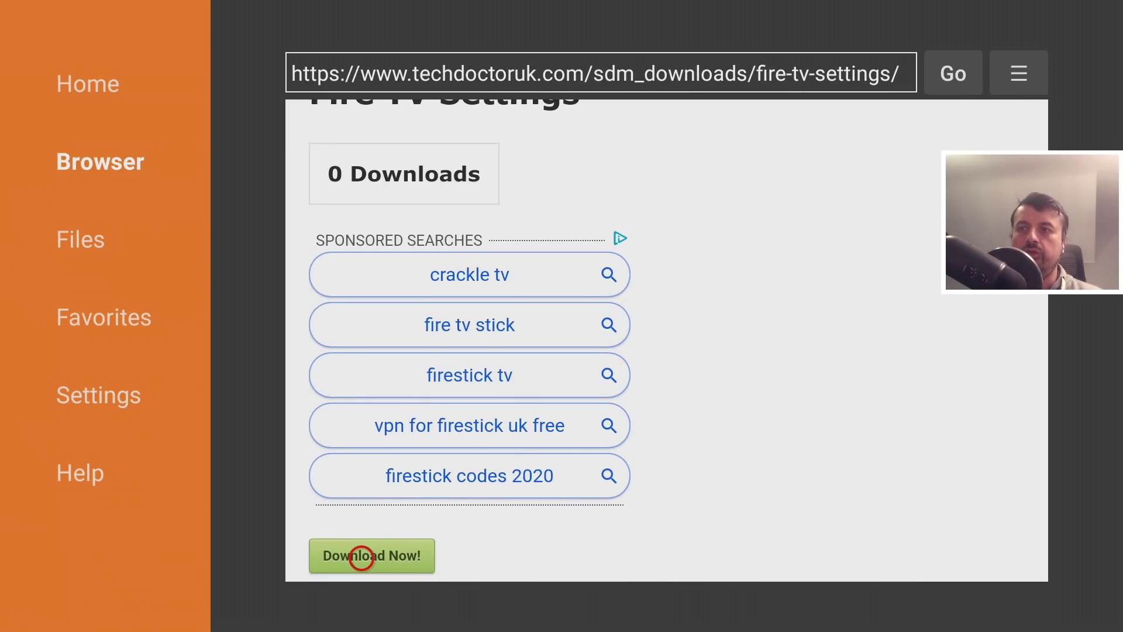
{"action": "left_click", "coordinate": [361, 558]}
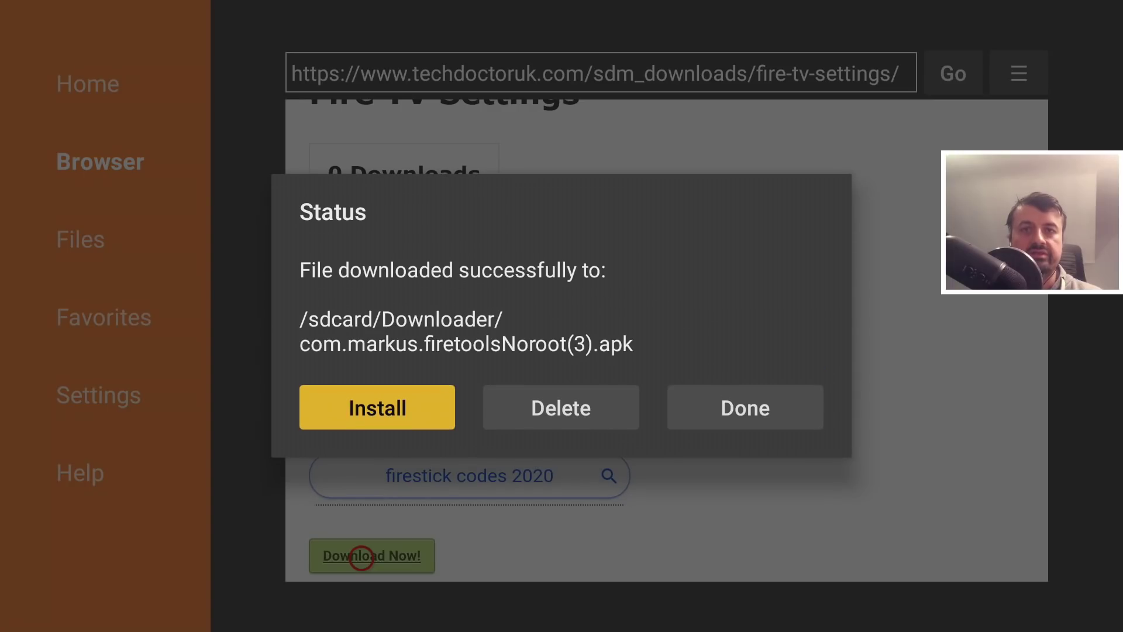
{"action": "key", "text": "Return"}
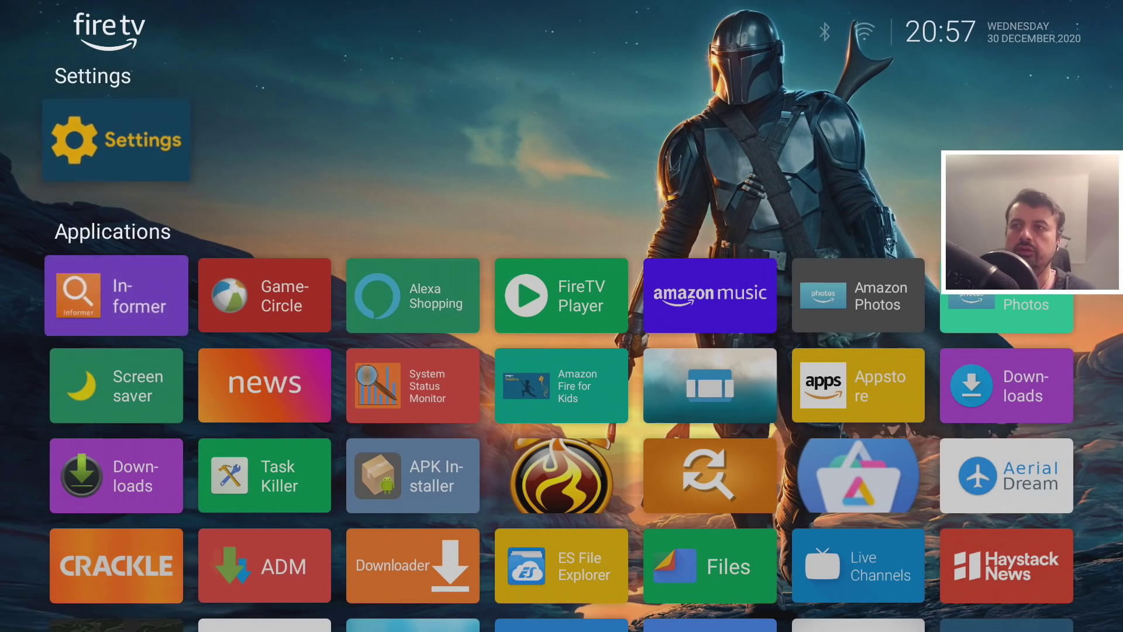
Examine the Fire TV settings shortcuts at the end of the Applications section.
{"action": "key", "text": "Down"}
{"action": "key", "text": "Down"}
{"action": "key", "text": "Down"}
{"action": "key", "text": "Down"}
{"action": "key", "text": "Down"}
{"action": "key", "text": "Down"}
{"action": "key", "text": "Down"}
{"action": "key", "text": "Down"}
{"action": "key", "text": "Down"}
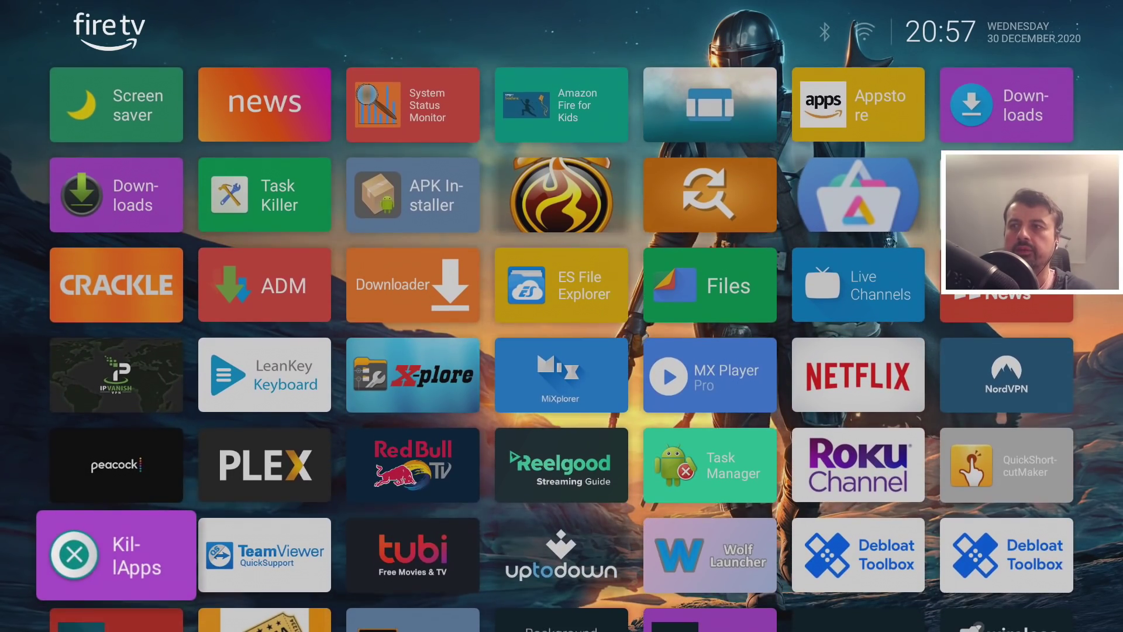
{"action": "key", "text": "Down"}
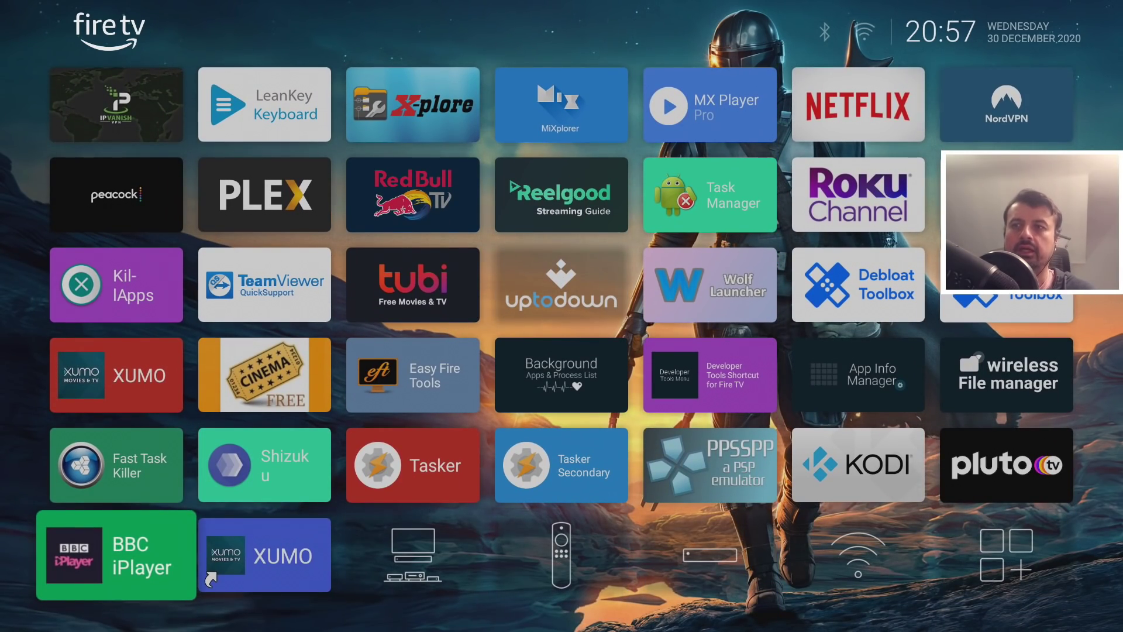
{"action": "key", "text": "Right"}
{"action": "key", "text": "Right"}
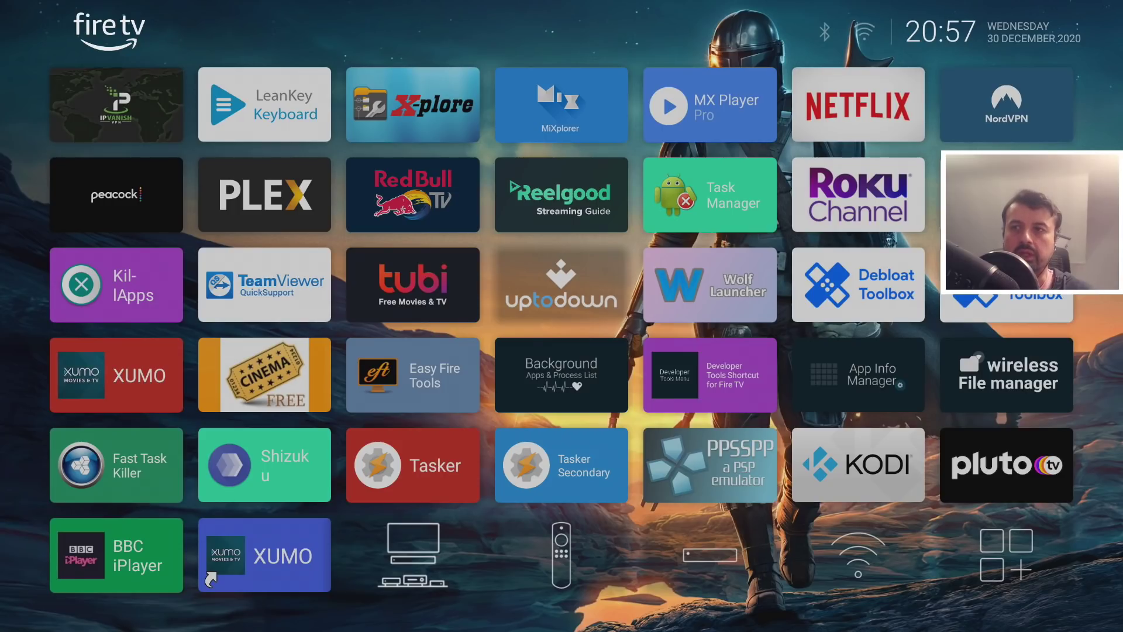
{"action": "key", "text": "Right"}
{"action": "key", "text": "Right"}
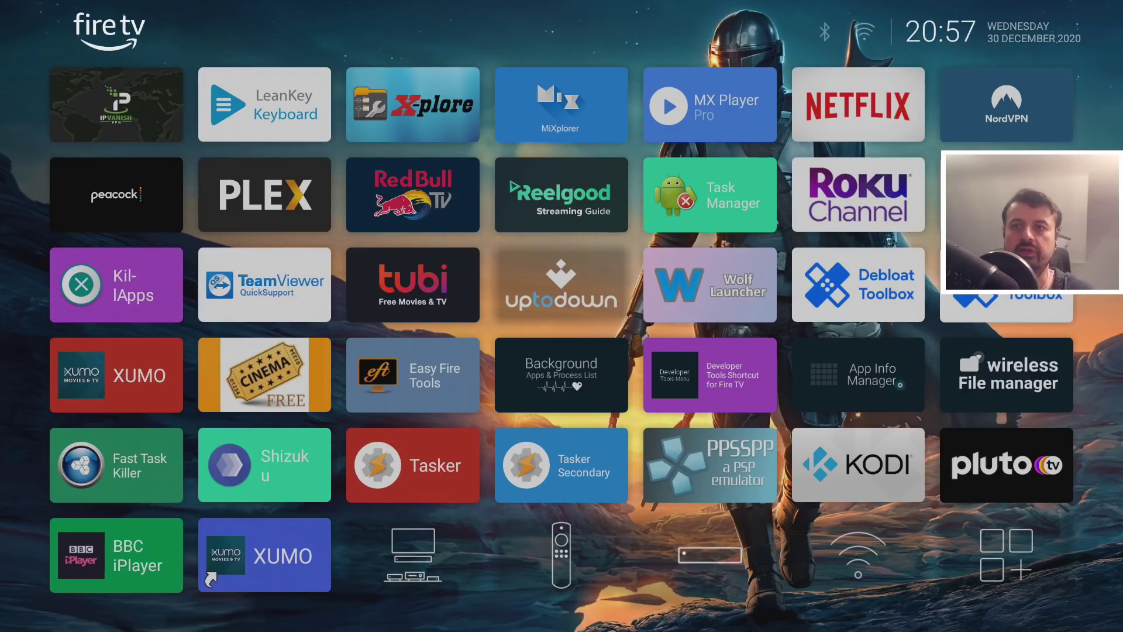
{"action": "key", "text": "Left"}
{"action": "key", "text": "Left"}
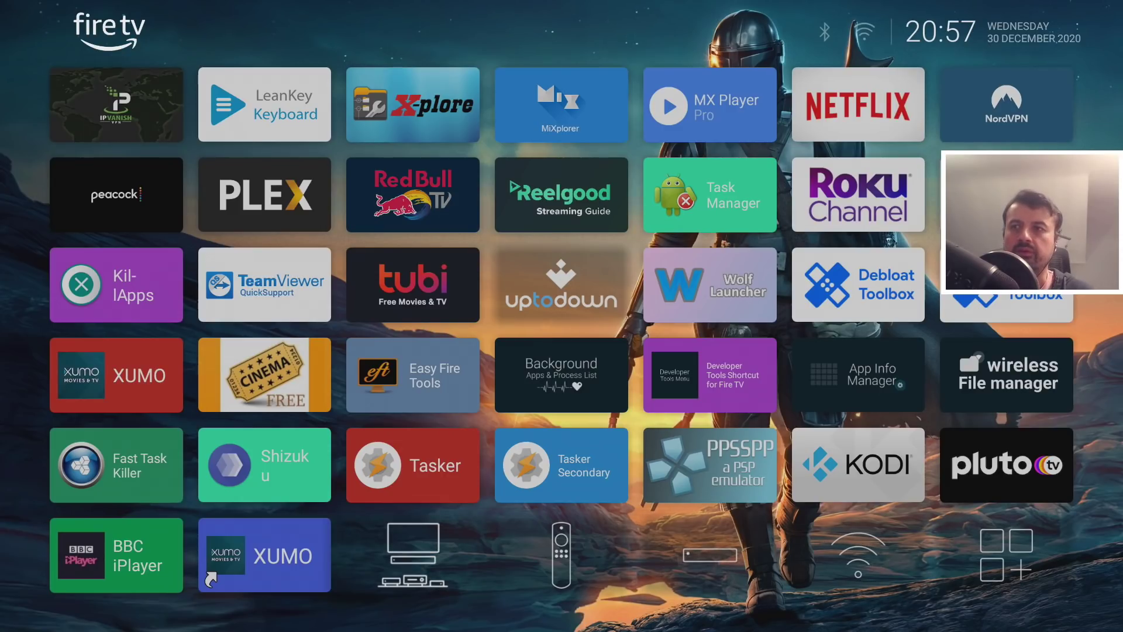
{"action": "key", "text": "Right"}
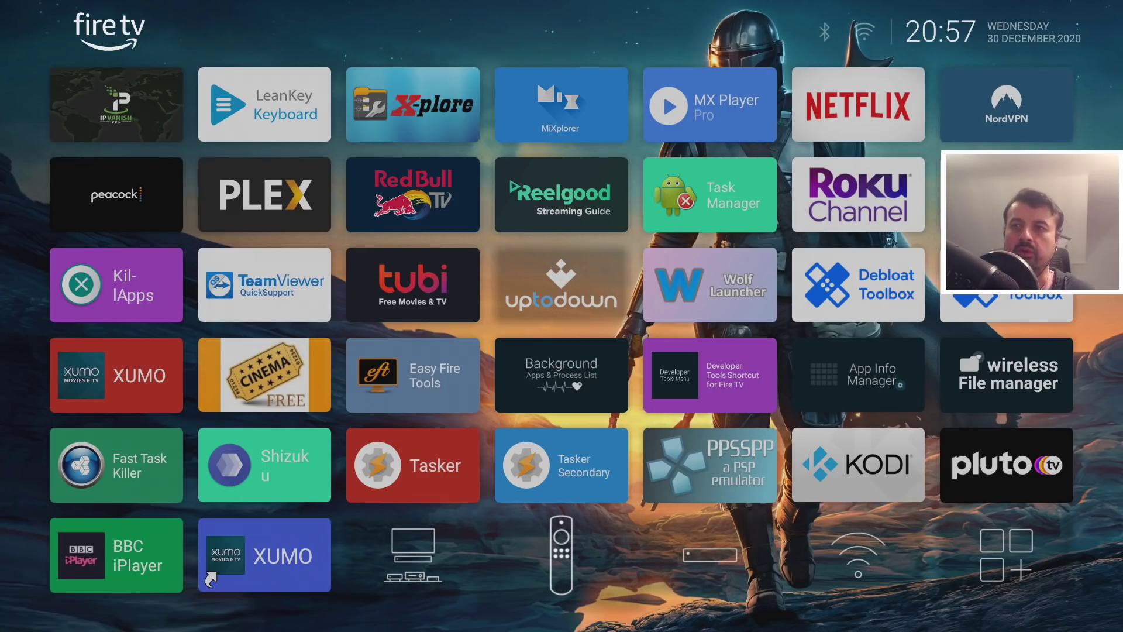
{"action": "key", "text": "Right"}
{"action": "key", "text": "Right"}
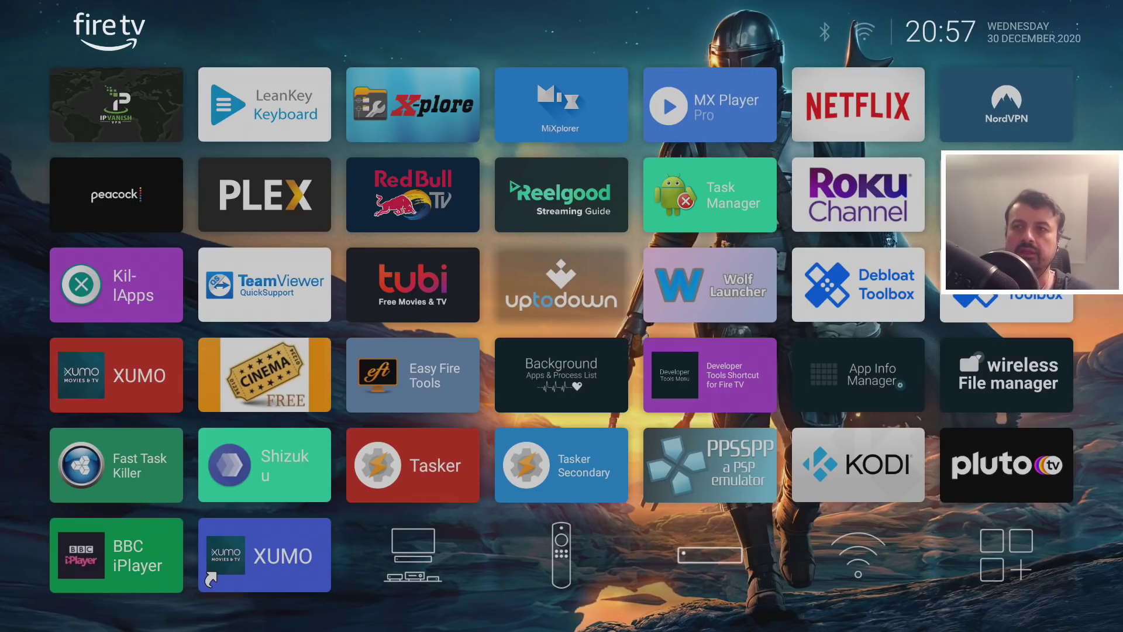
{"action": "key", "text": "Left"}
{"action": "key", "text": "Left"}
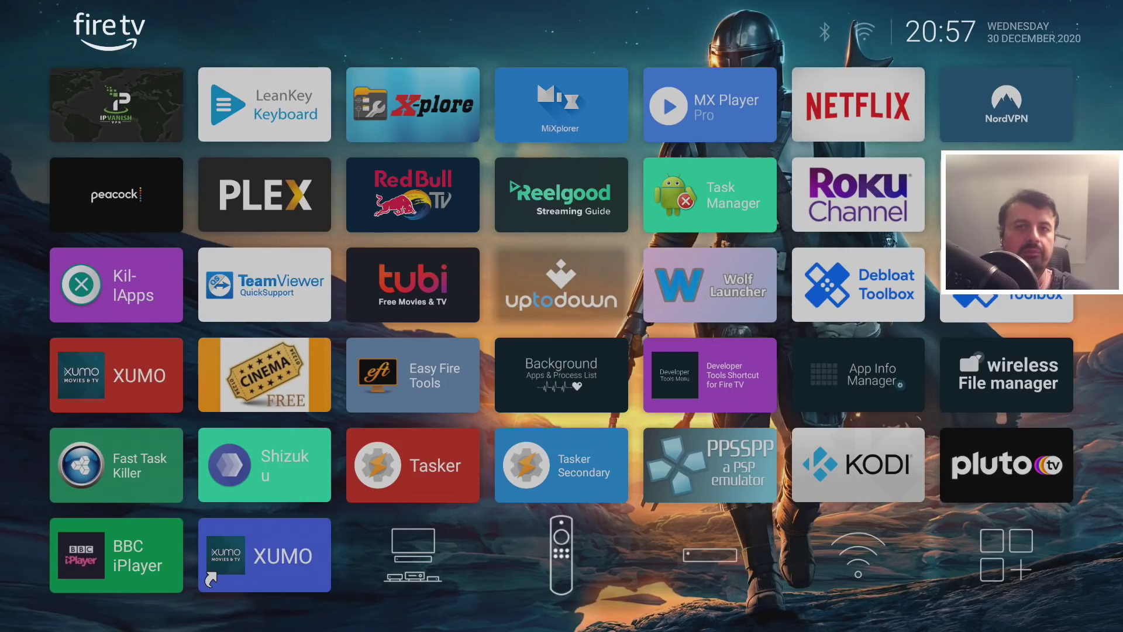
Configure the Equipment shortcut after XUMO in Applications to use the Vertical display mode.
{"action": "key", "text": "Left"}
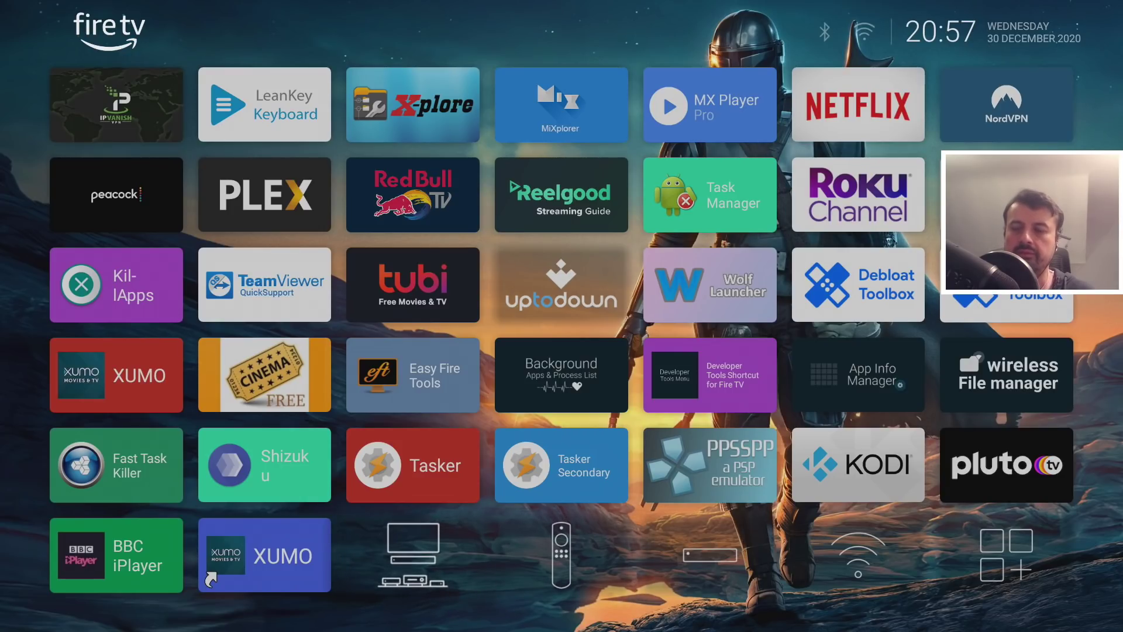
{"action": "key", "text": "Menu"}
{"action": "key", "text": "Down"}
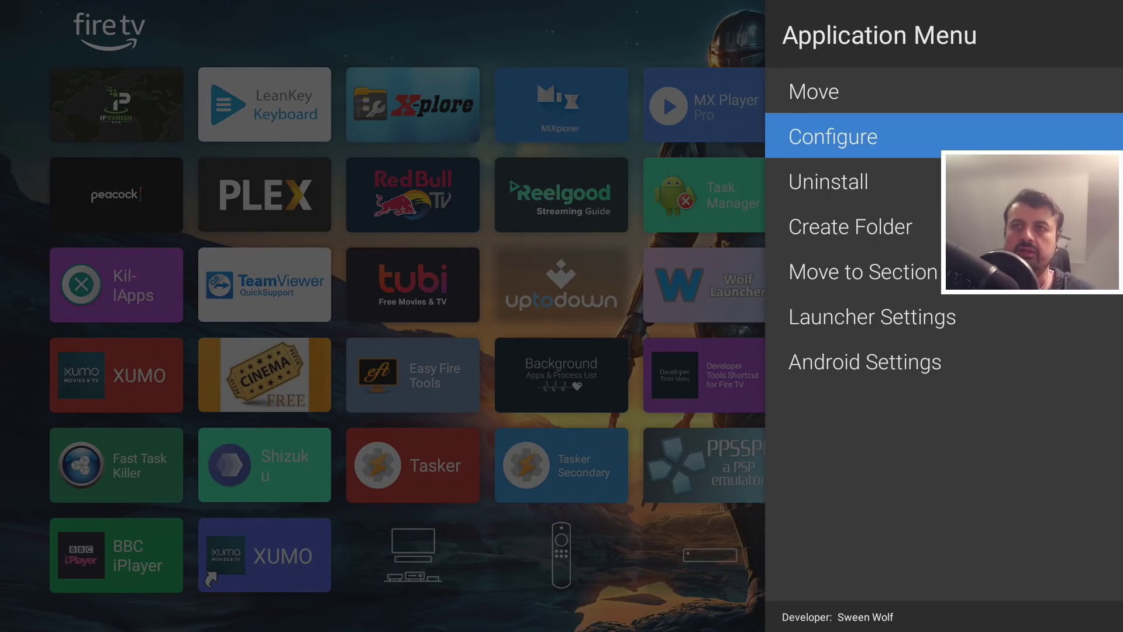
{"action": "key", "text": "Return"}
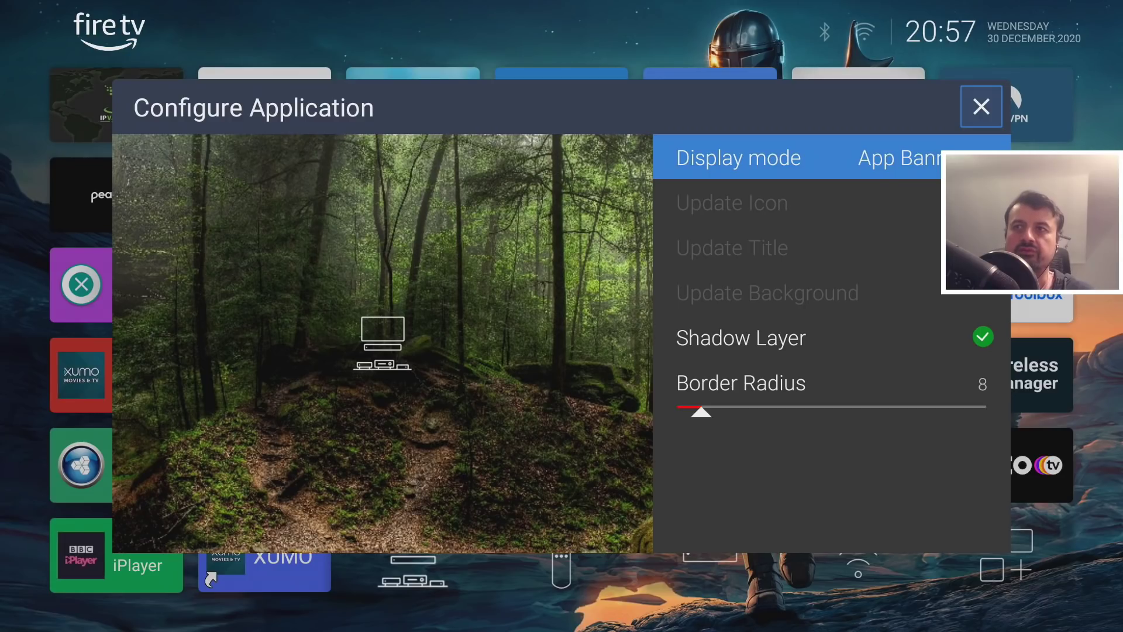
{"action": "key", "text": "Return"}
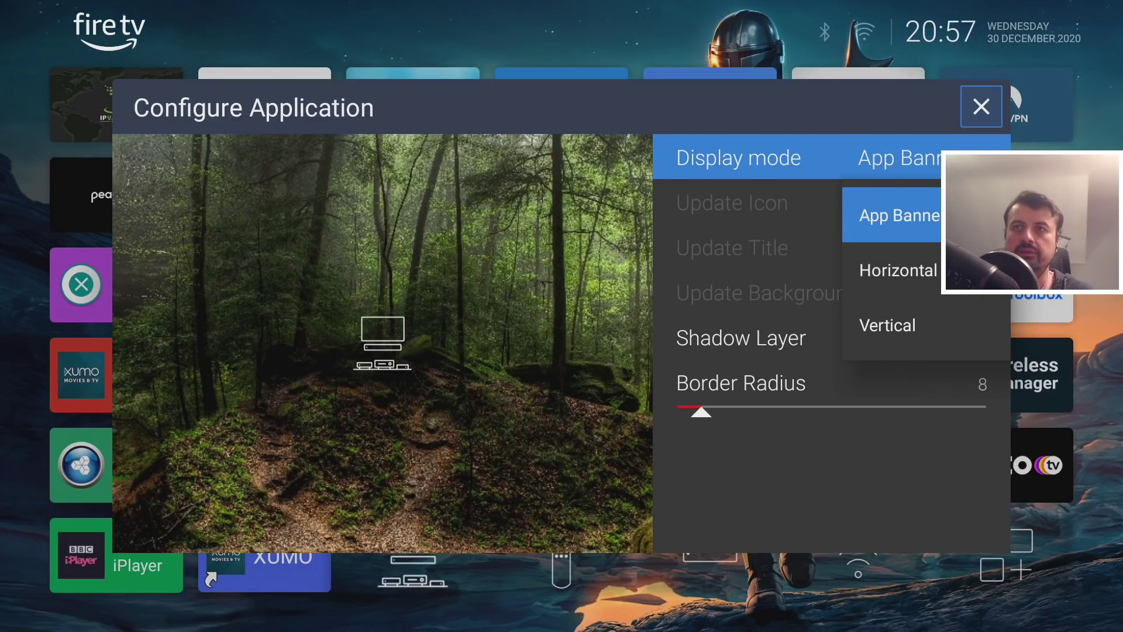
{"action": "key", "text": "Down"}
{"action": "key", "text": "Down"}
{"action": "key", "text": "Return"}
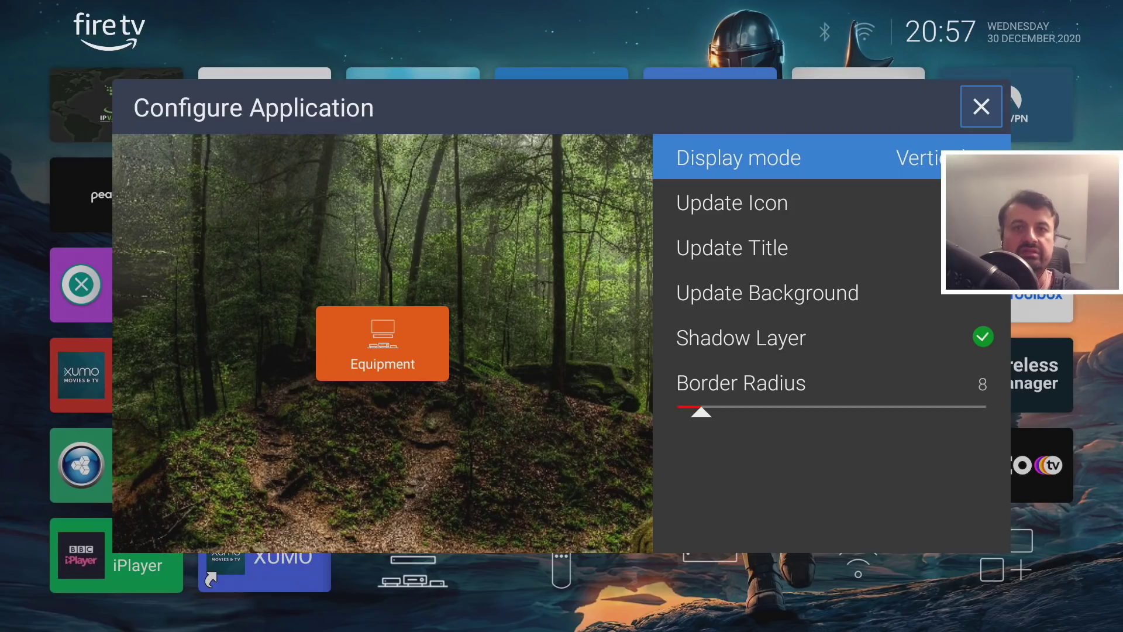
Give the Equipment tile a blue solid colour background using random colours, and close its configuration.
{"action": "key", "text": "Down"}
{"action": "key", "text": "Down"}
{"action": "key", "text": "Down"}
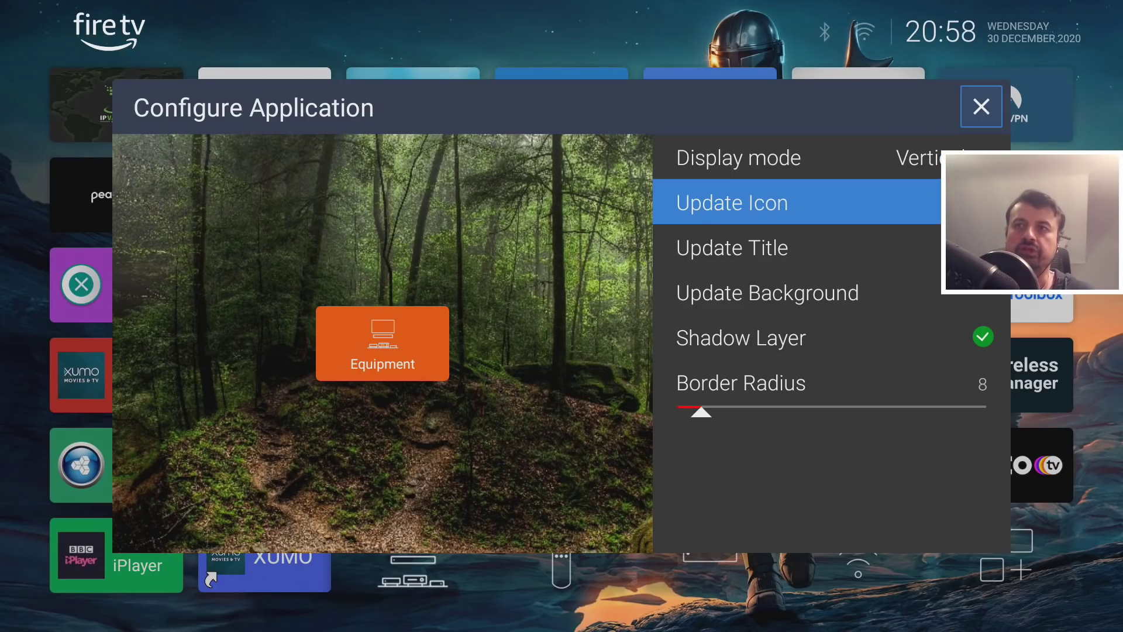
{"action": "key", "text": "Return"}
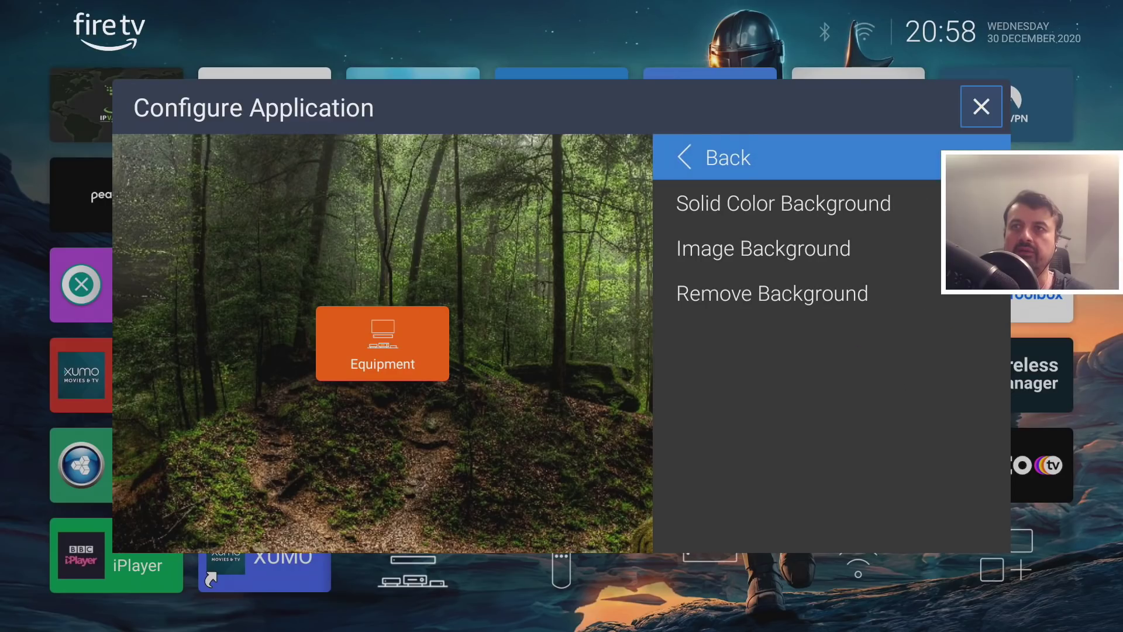
{"action": "key", "text": "Down"}
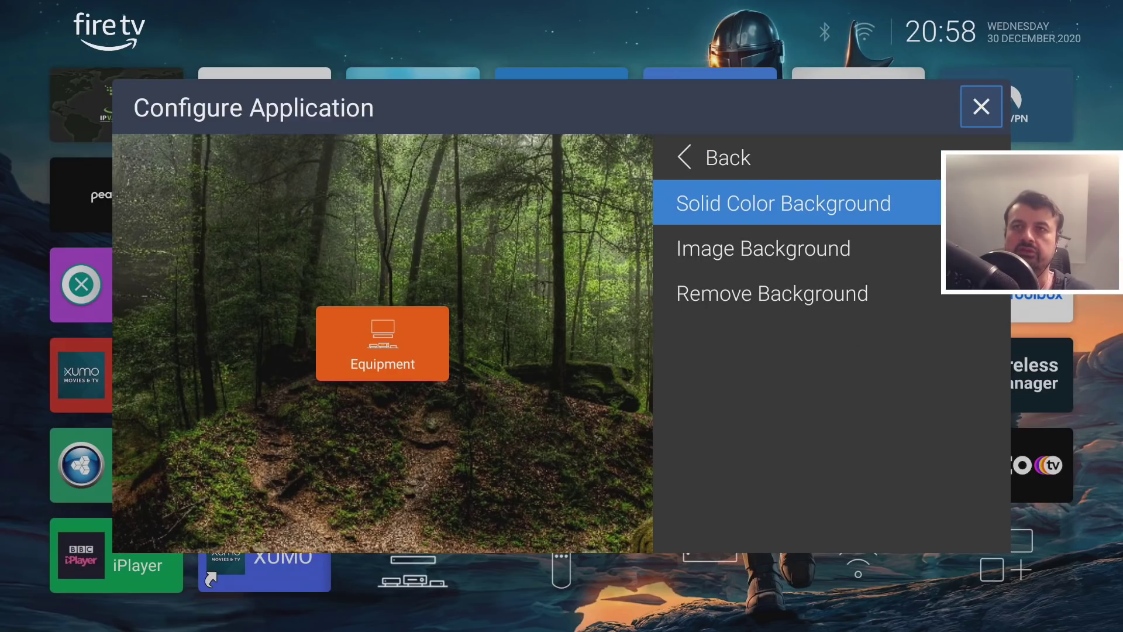
{"action": "key", "text": "Return"}
{"action": "key", "text": "Down"}
{"action": "key", "text": "Down"}
{"action": "key", "text": "Down"}
{"action": "key", "text": "Down"}
{"action": "key", "text": "Down"}
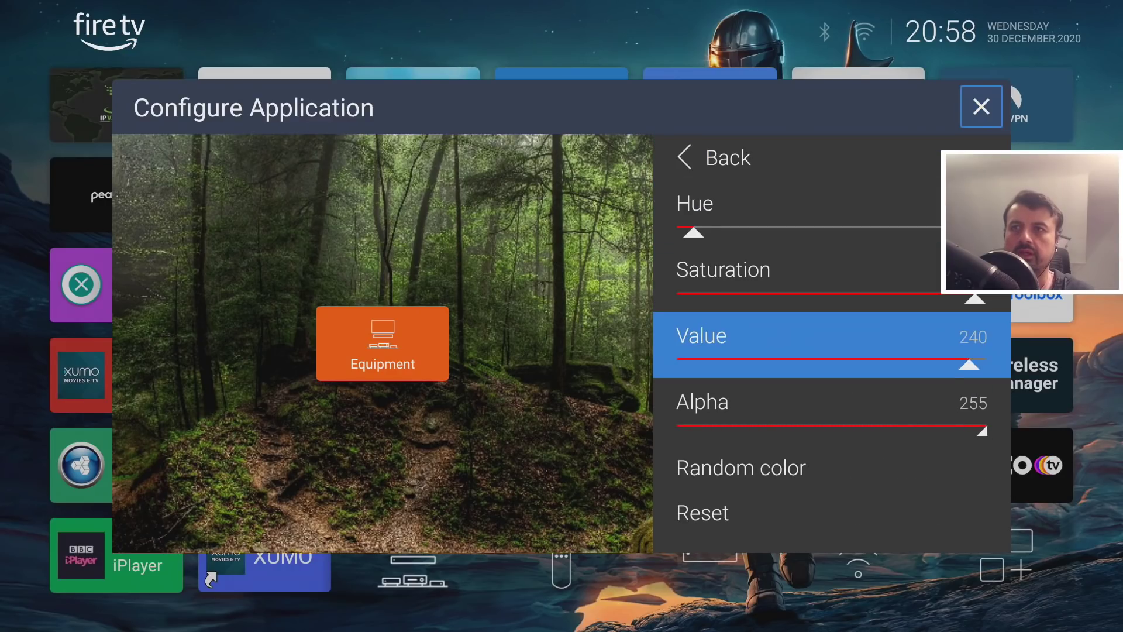
{"action": "key", "text": "Return"}
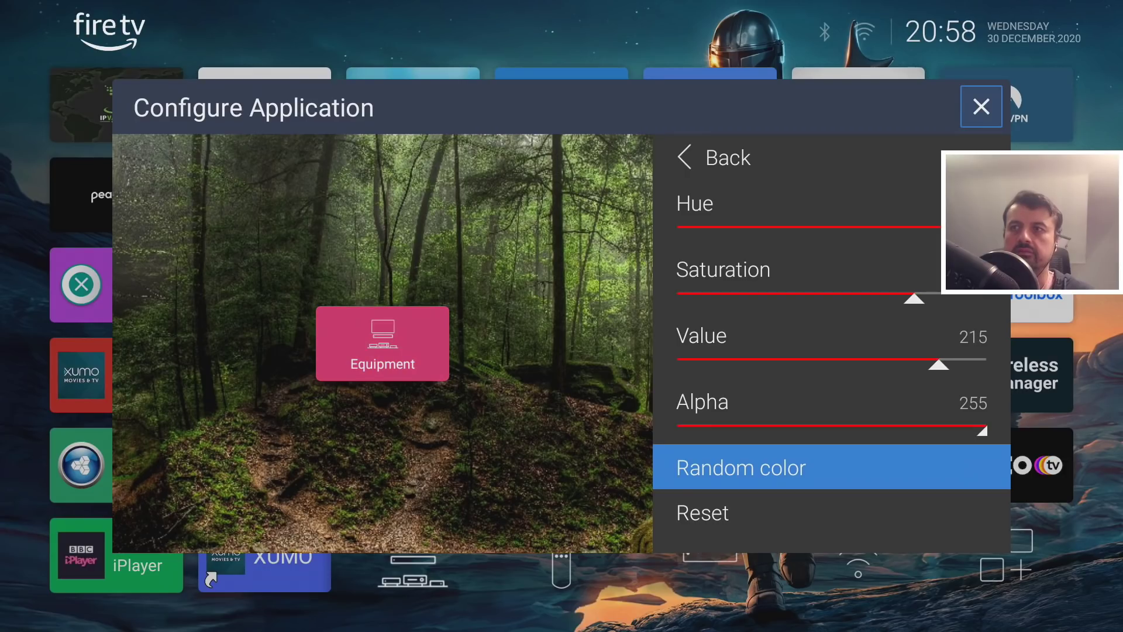
{"action": "key", "text": "Return"}
{"action": "key", "text": "Escape"}
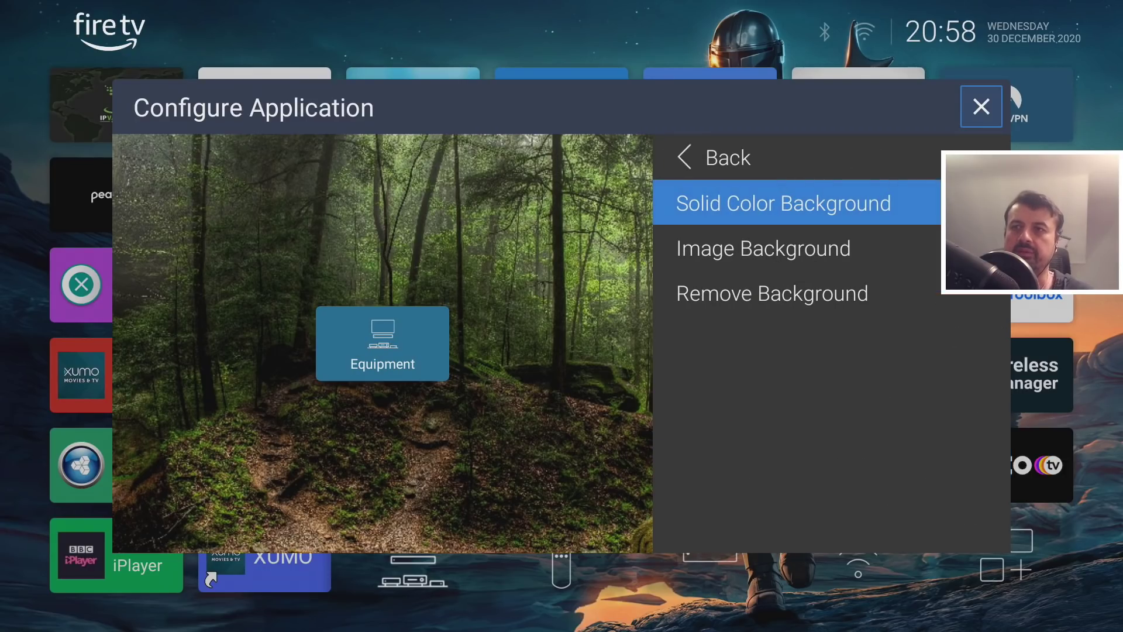
{"action": "key", "text": "Escape"}
{"action": "key", "text": "Escape"}
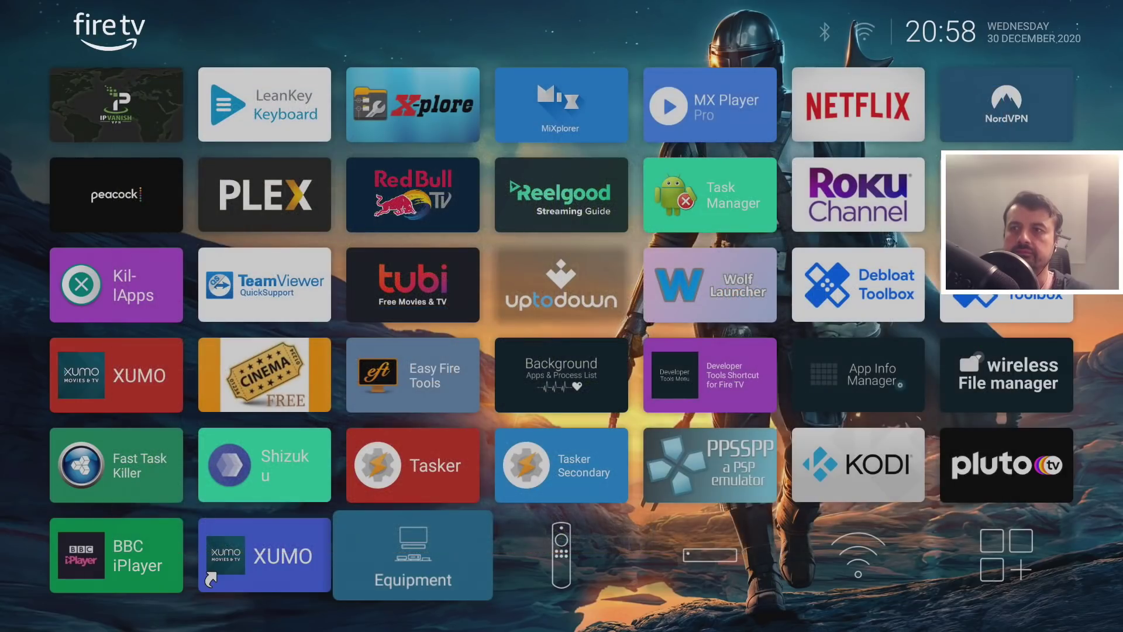
Set the display mode of the remote-control shortcut beside Equipment to Vertical and close its configuration.
{"action": "key", "text": "Right"}
{"action": "key", "text": "Left"}
{"action": "key", "text": "Right"}
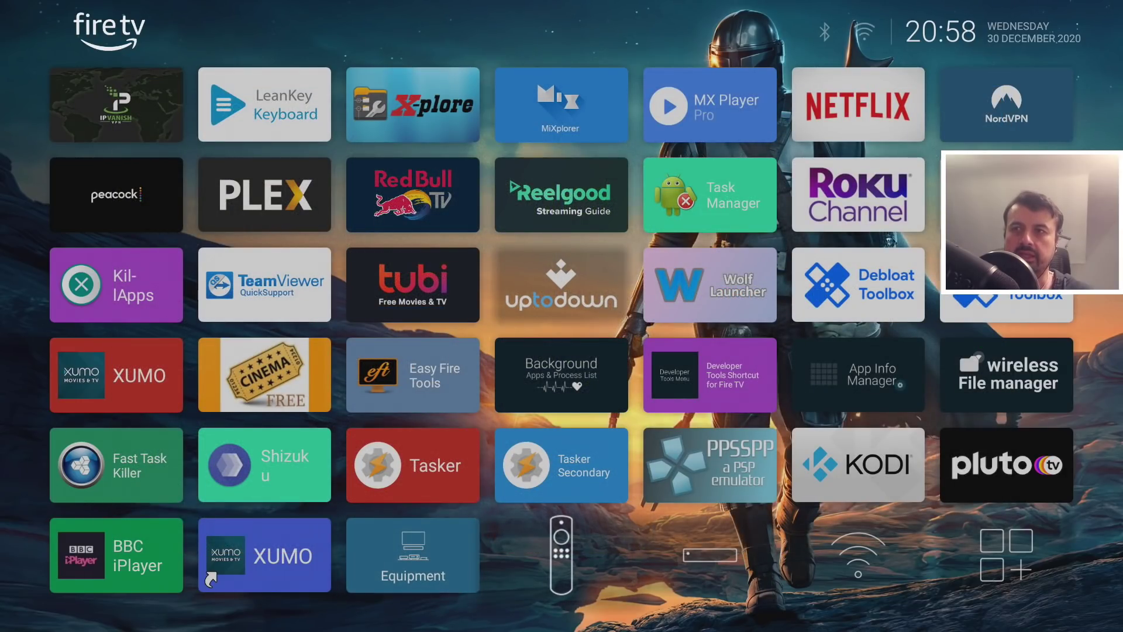
{"action": "key", "text": "Menu"}
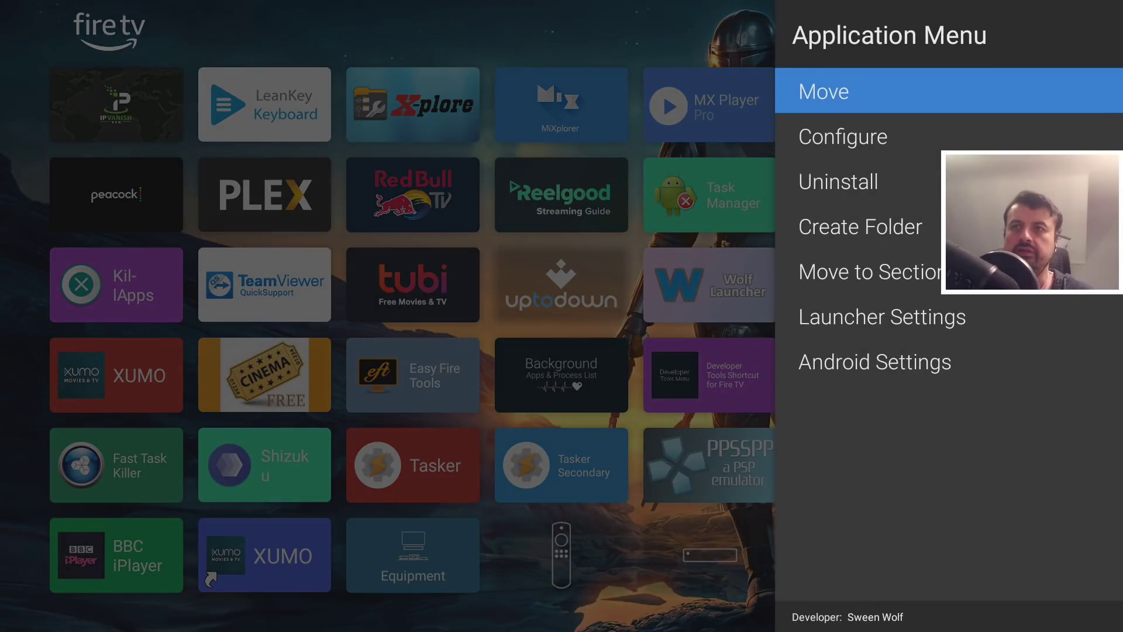
{"action": "key", "text": "Down"}
{"action": "key", "text": "Return"}
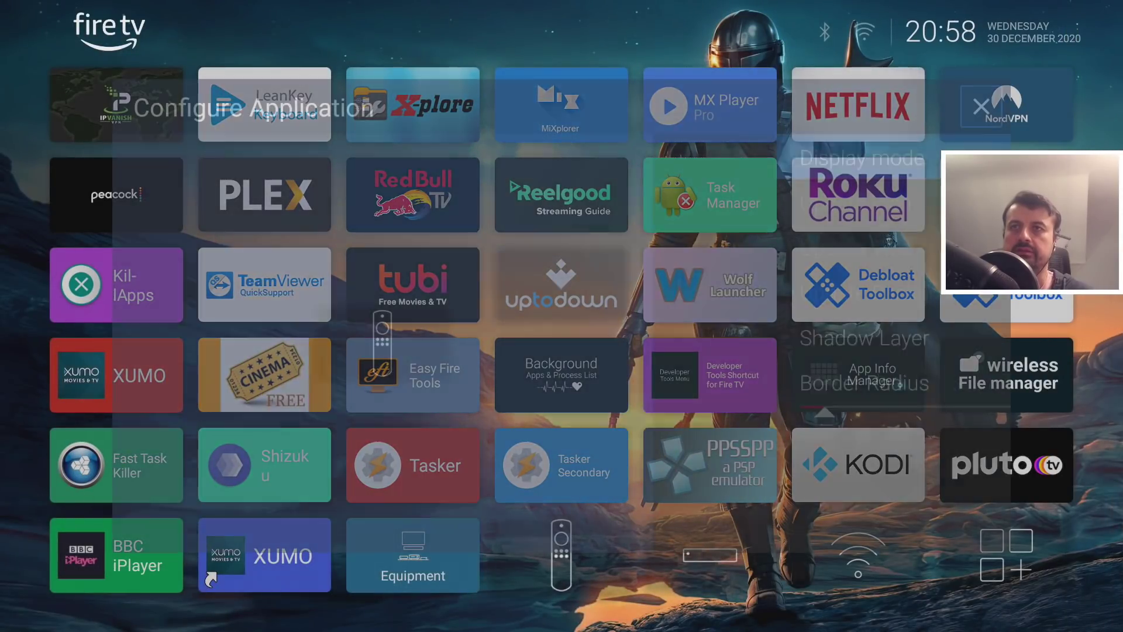
{"action": "key", "text": "Return"}
{"action": "key", "text": "Down"}
{"action": "key", "text": "Down"}
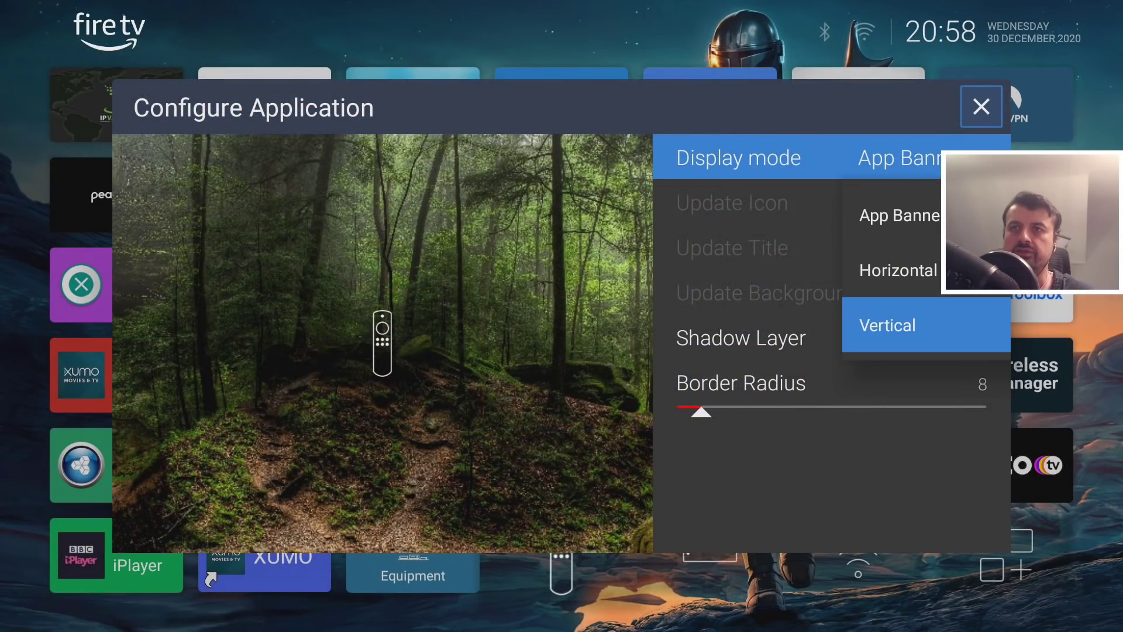
{"action": "key", "text": "Return"}
{"action": "key", "text": "Escape"}
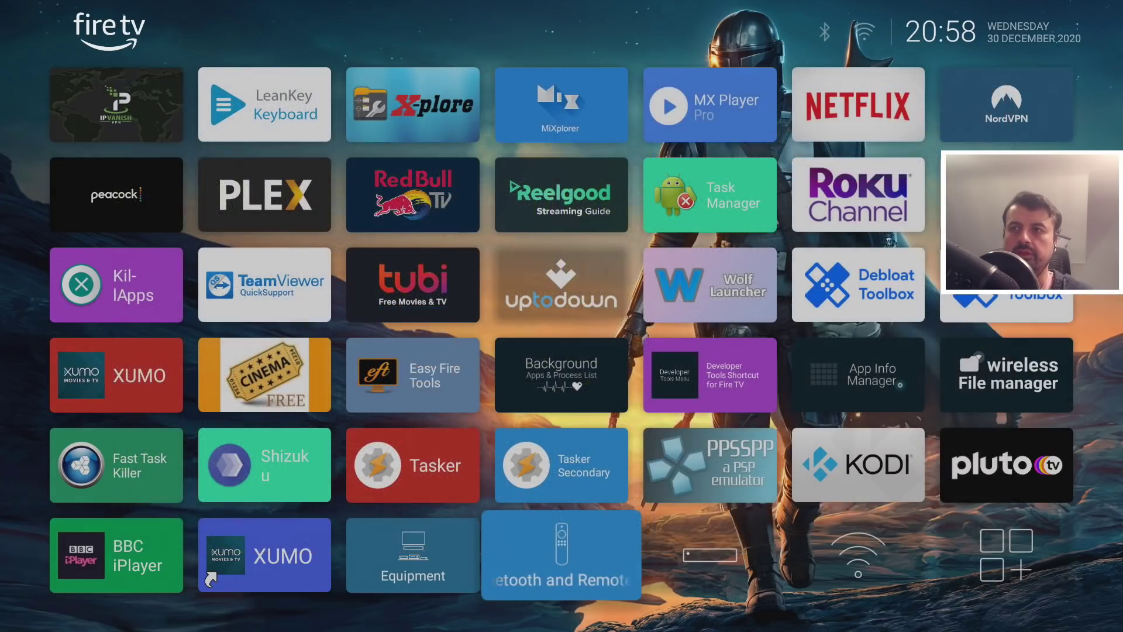
Look over the restyled settings tiles and the surrounding rows of the Applications section.
{"action": "key", "text": "Menu"}
{"action": "key", "text": "Escape"}
{"action": "key", "text": "Left"}
{"action": "key", "text": "Up"}
{"action": "key", "text": "Up"}
{"action": "key", "text": "Up"}
{"action": "key", "text": "Up"}
{"action": "key", "text": "Down"}
{"action": "key", "text": "Down"}
{"action": "key", "text": "Down"}
{"action": "key", "text": "Down"}
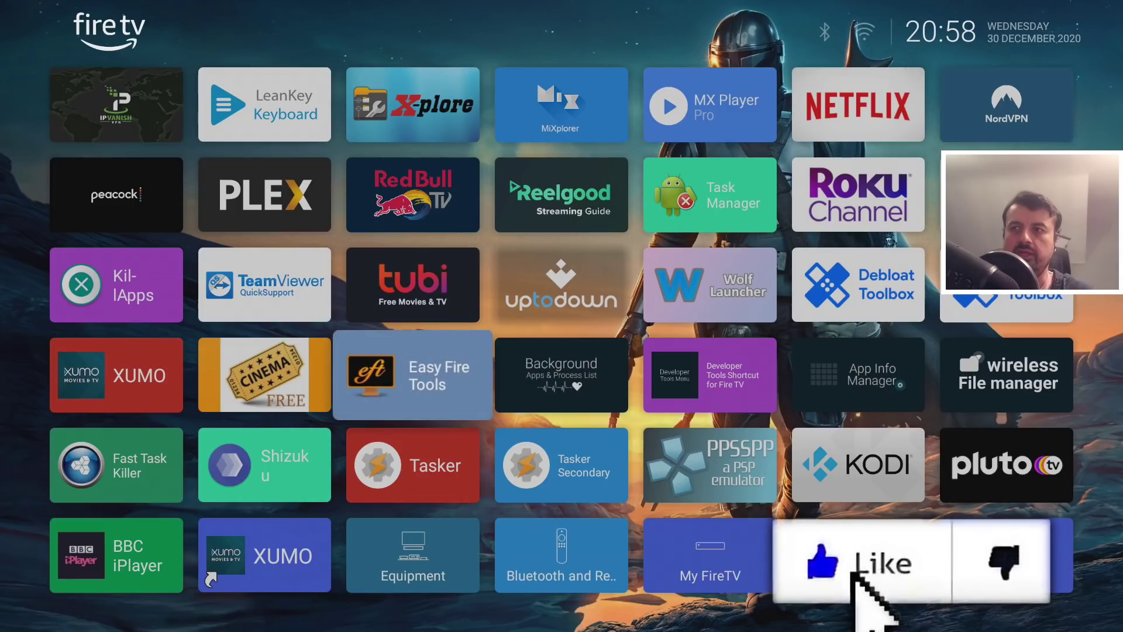
Move the Equipment shortcut tile from the Applications section to the Settings section.
{"action": "key", "text": "Menu"}
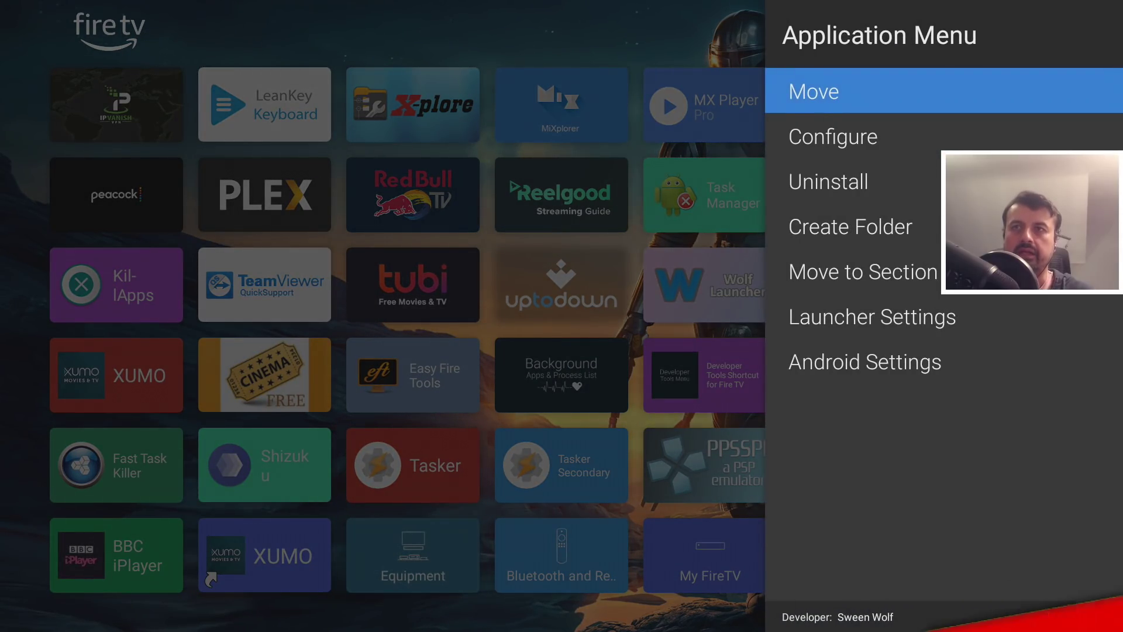
{"action": "key", "text": "Down"}
{"action": "key", "text": "Down"}
{"action": "key", "text": "Down"}
{"action": "key", "text": "Down"}
{"action": "key", "text": "Return"}
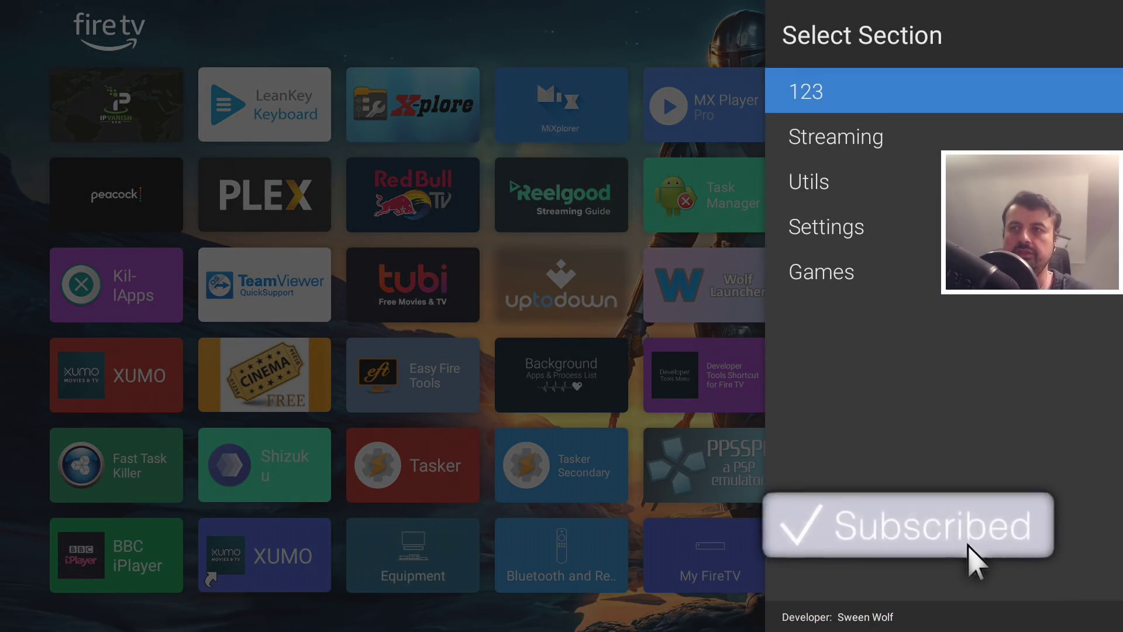
{"action": "key", "text": "Down"}
{"action": "key", "text": "Down"}
{"action": "key", "text": "Down"}
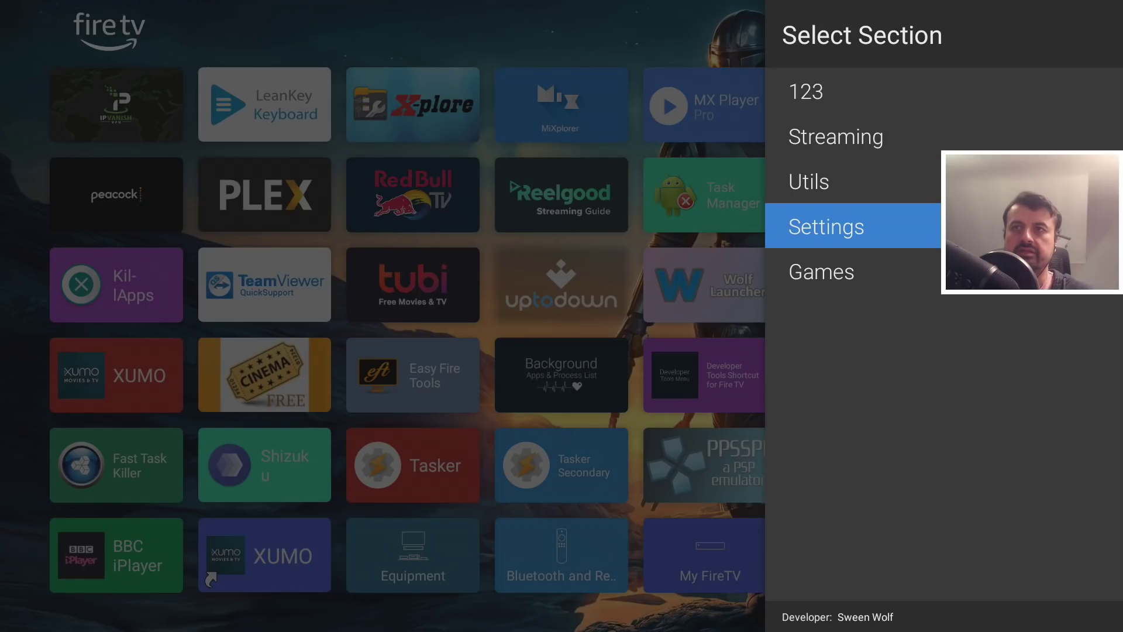
{"action": "key", "text": "Return"}
Move the Bluetooth and remote-control shortcut tile from Applications to the Settings section.
{"action": "key", "text": "Right"}
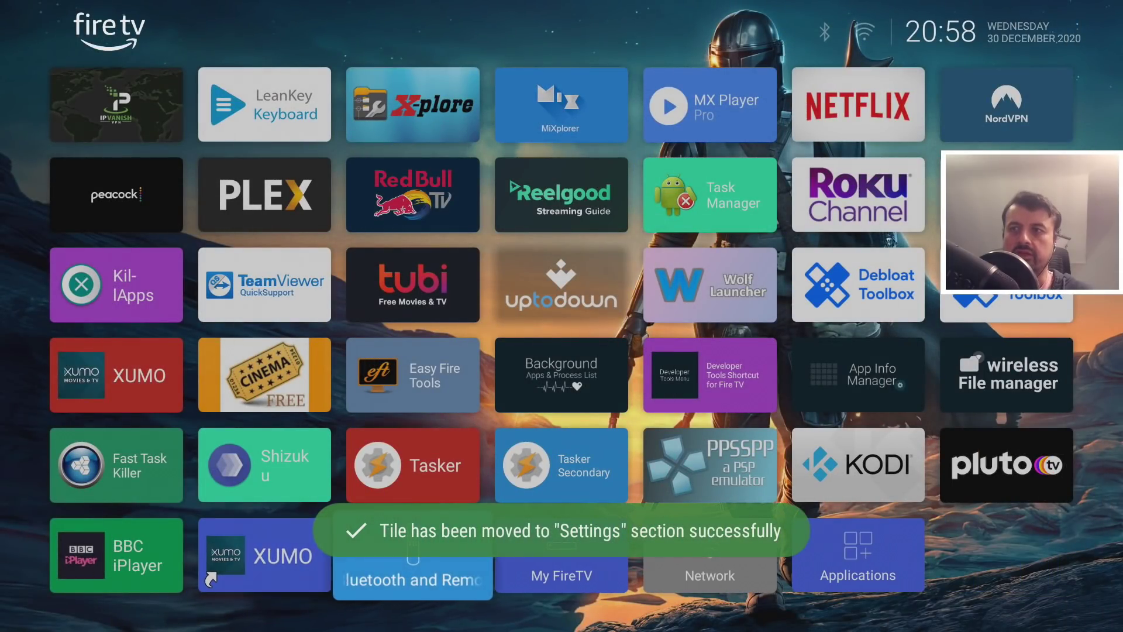
{"action": "key", "text": "Menu"}
{"action": "key", "text": "Down"}
{"action": "key", "text": "Down"}
{"action": "key", "text": "Down"}
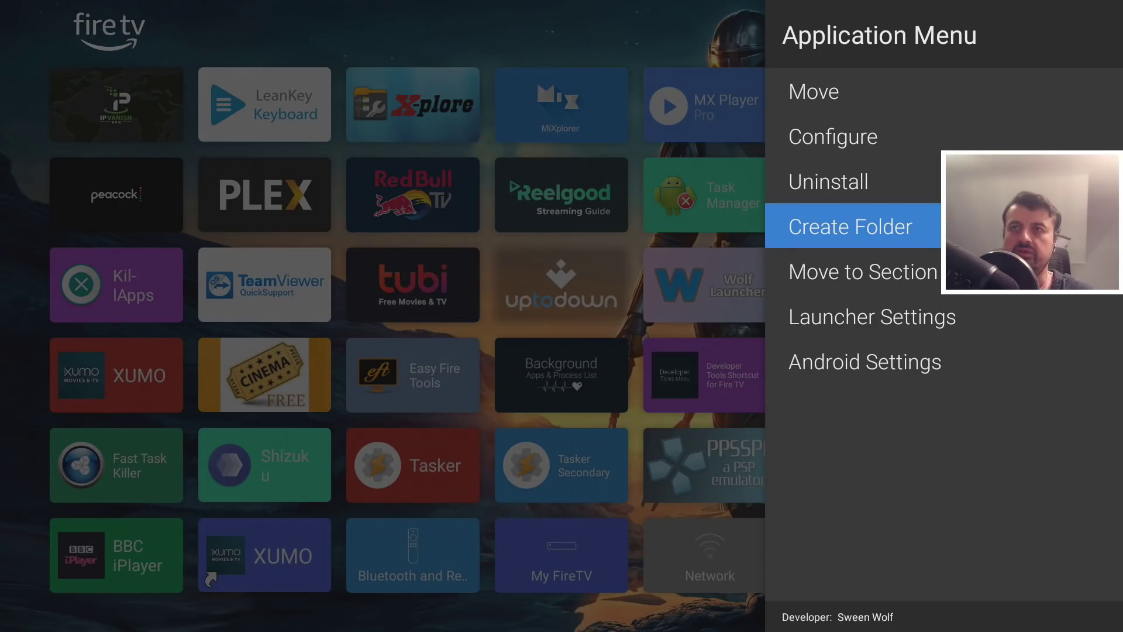
{"action": "key", "text": "Down"}
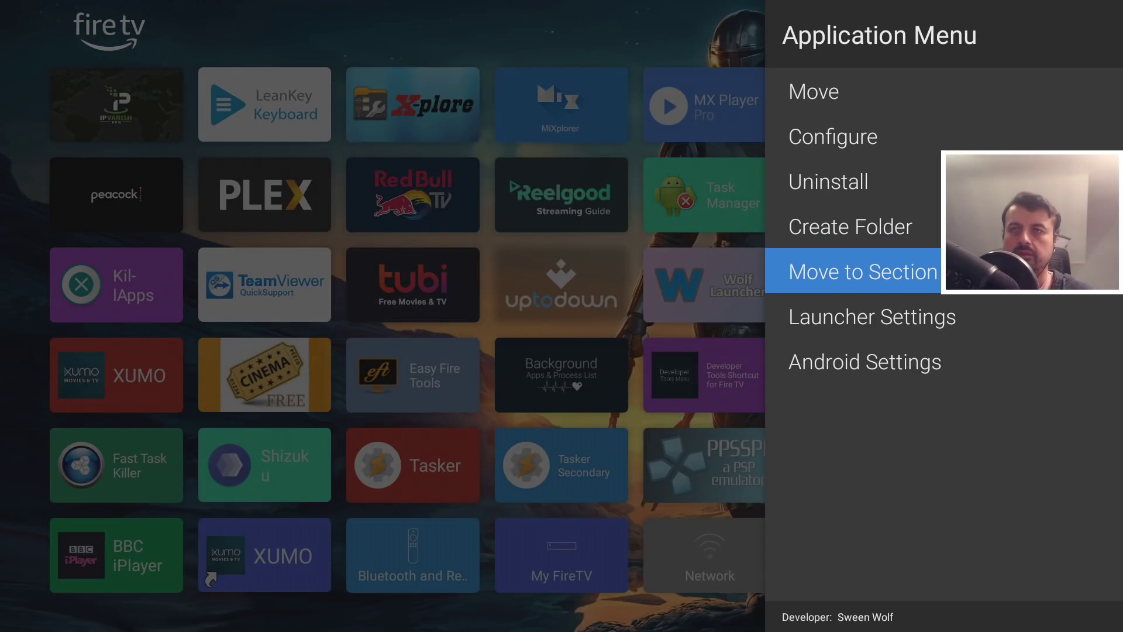
{"action": "key", "text": "Return"}
{"action": "key", "text": "Down"}
{"action": "key", "text": "Down"}
{"action": "key", "text": "Down"}
{"action": "key", "text": "Return"}
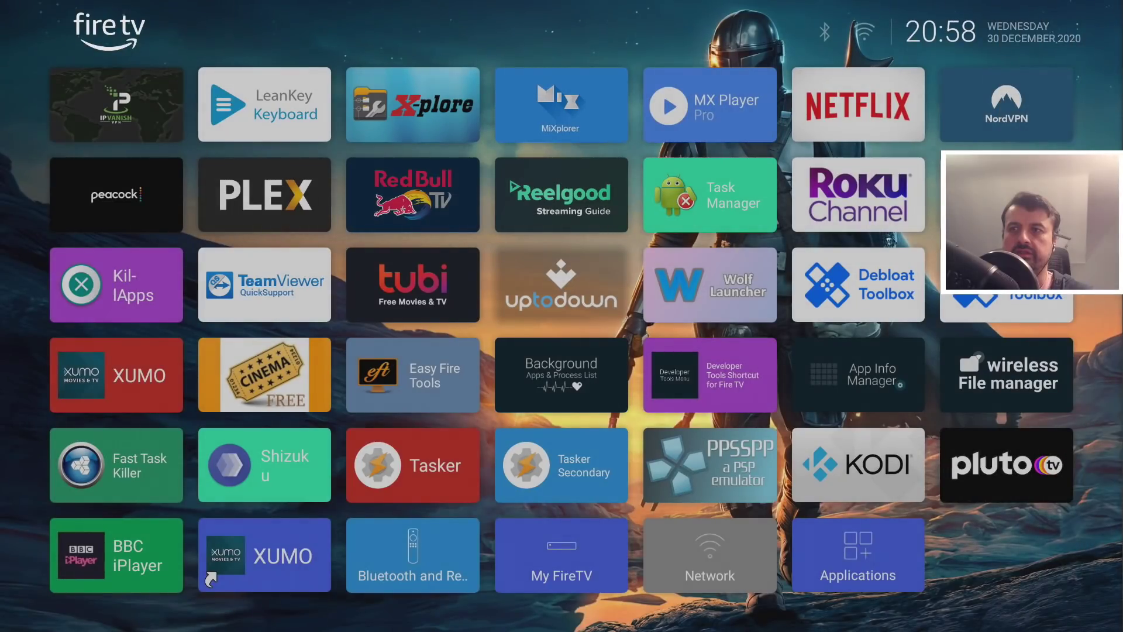
Go up to the Settings section and look over the Fire TV settings shortcuts grouped there.
{"action": "key", "text": "Up"}
{"action": "key", "text": "Up"}
{"action": "key", "text": "Up"}
{"action": "key", "text": "Up"}
{"action": "key", "text": "Up"}
{"action": "key", "text": "Up"}
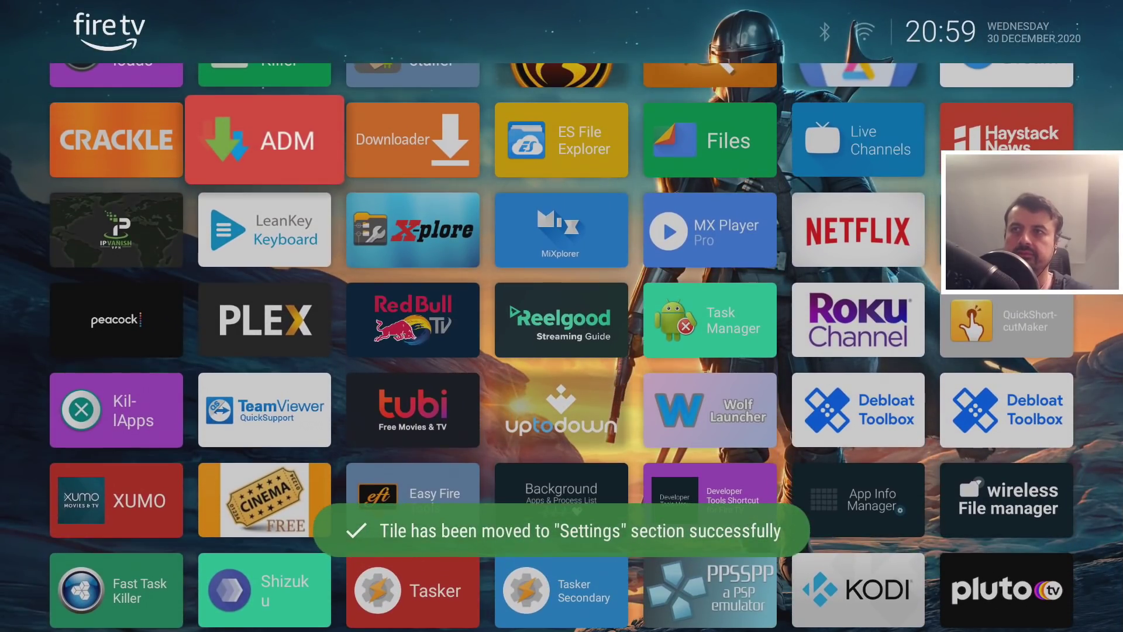
{"action": "key", "text": "Up"}
{"action": "key", "text": "Right"}
{"action": "key", "text": "Right"}
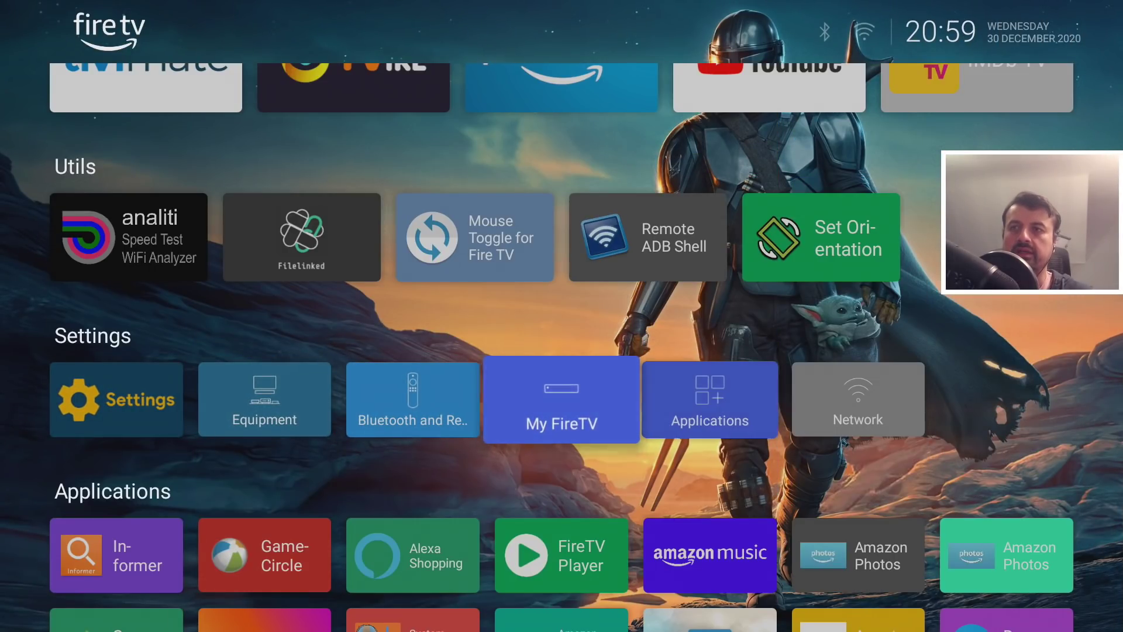
{"action": "key", "text": "Right"}
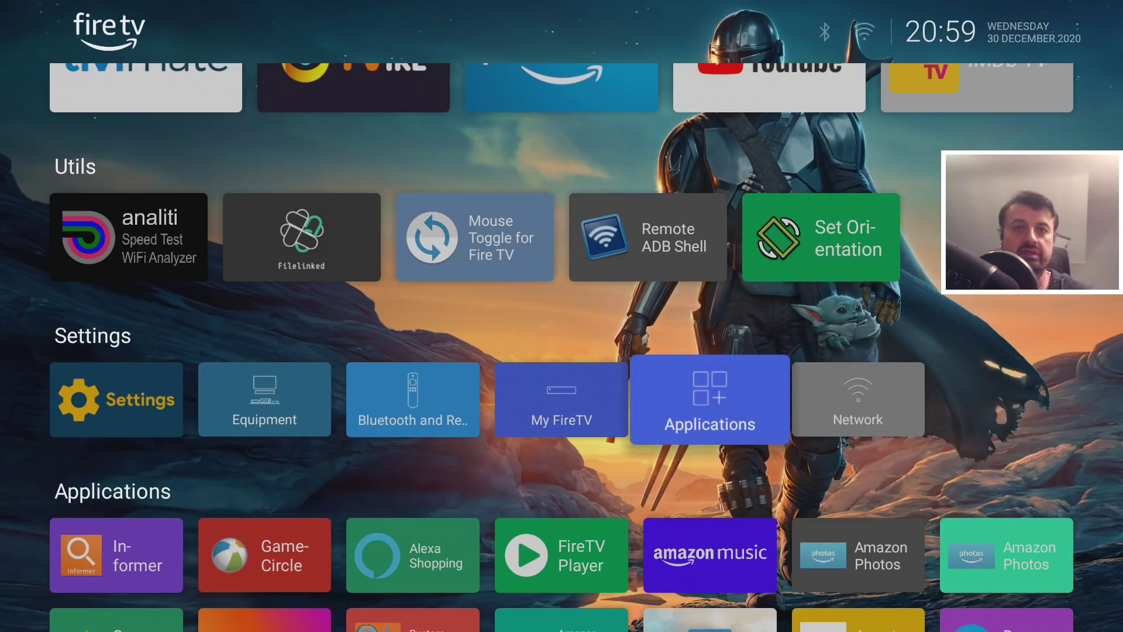
{"action": "key", "text": "Left"}
{"action": "key", "text": "Left"}
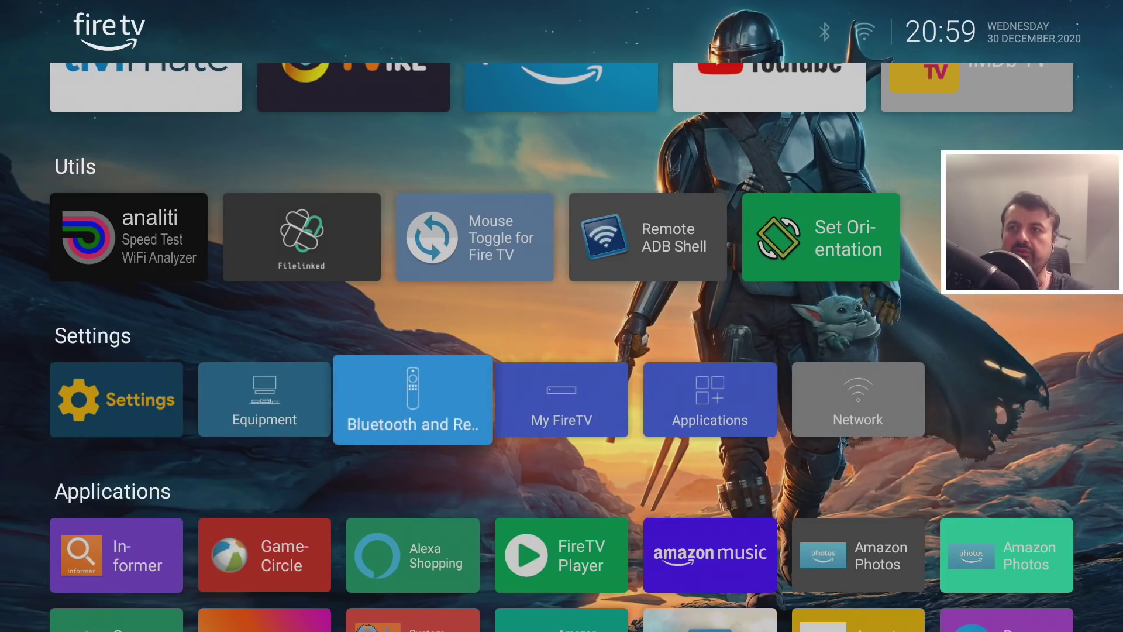
{"action": "key", "text": "Right"}
{"action": "key", "text": "Left"}
Test the Applications shortcut in the Settings section by opening it, and return to the launcher.
{"action": "key", "text": "Right"}
{"action": "key", "text": "Right"}
{"action": "key", "text": "Return"}
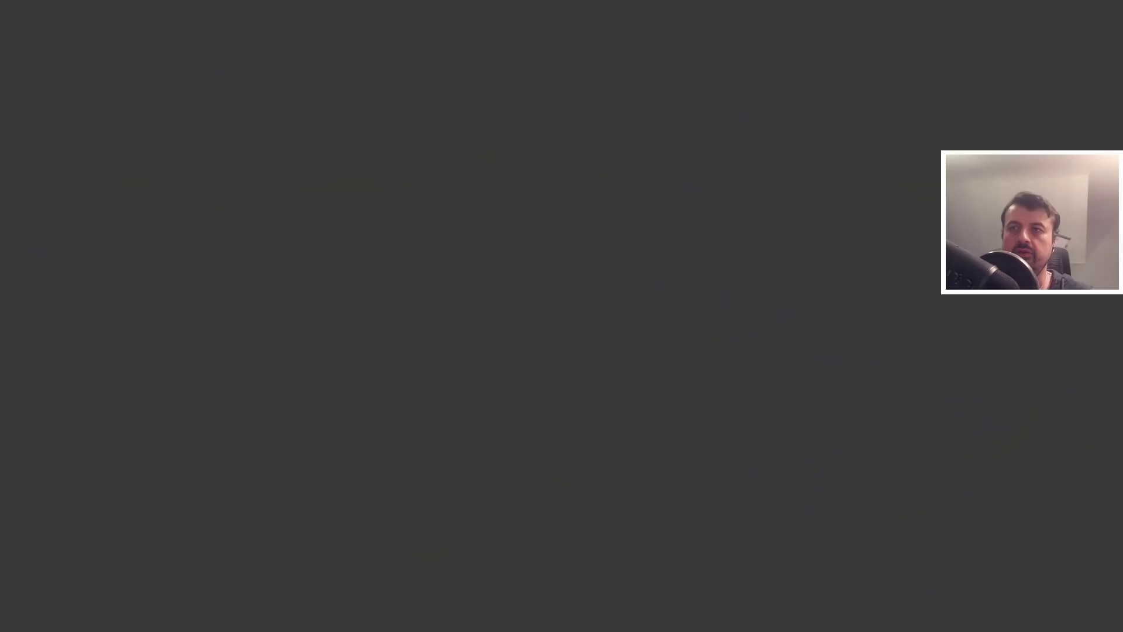
{"action": "key", "text": "Escape"}
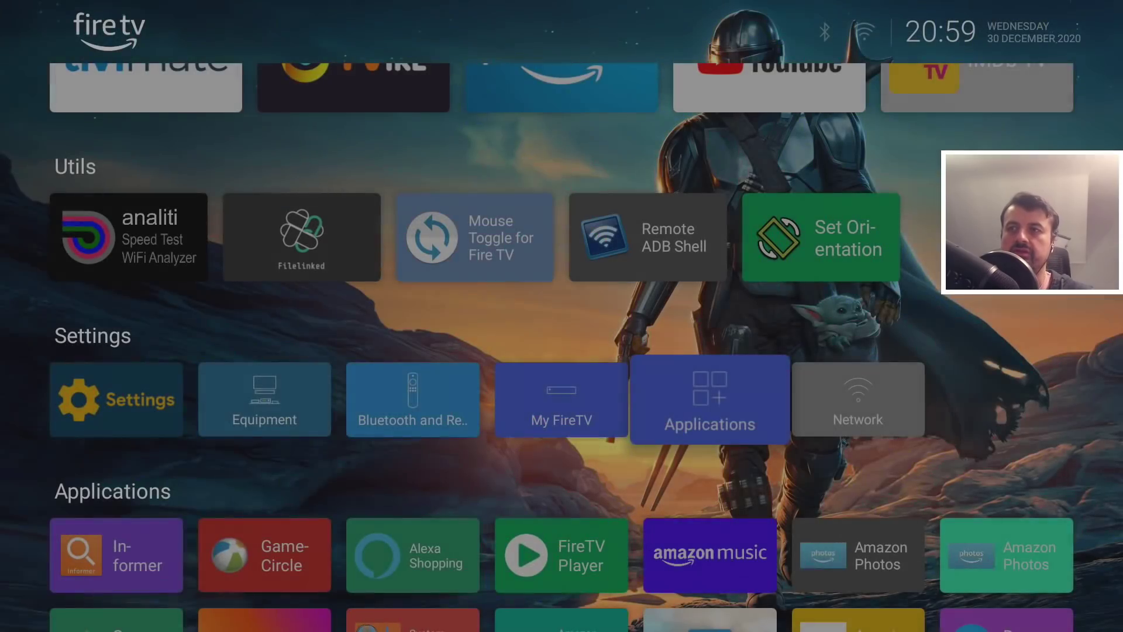
Test the My FireTV shortcut in the Settings section by opening its settings page, and return to the launcher.
{"action": "key", "text": "Left"}
{"action": "key", "text": "Left"}
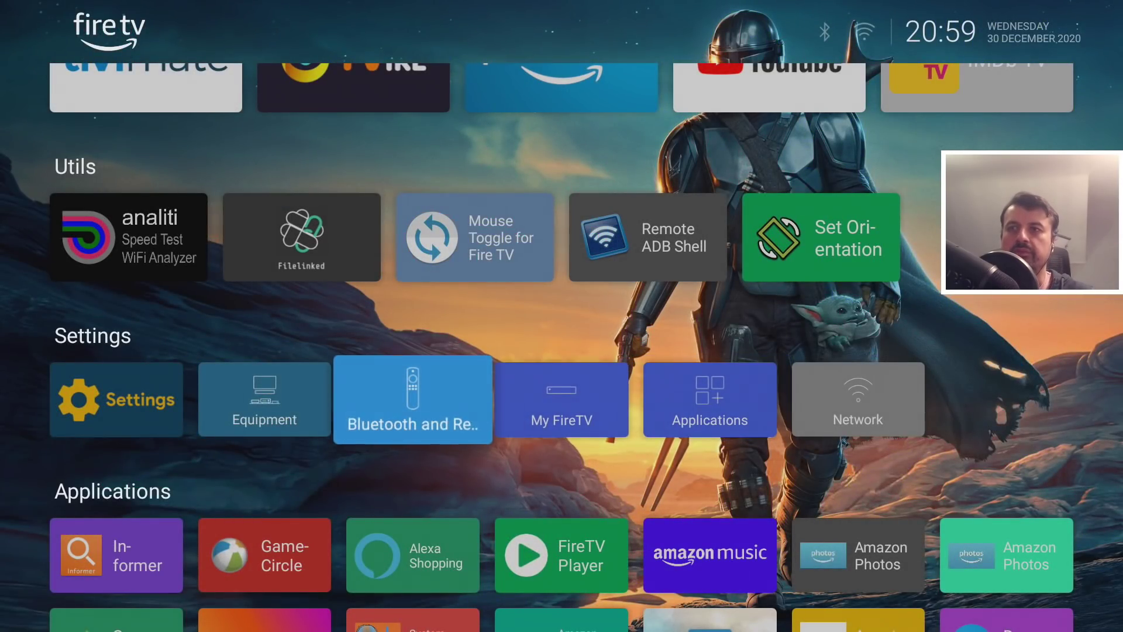
{"action": "key", "text": "Right"}
{"action": "key", "text": "Return"}
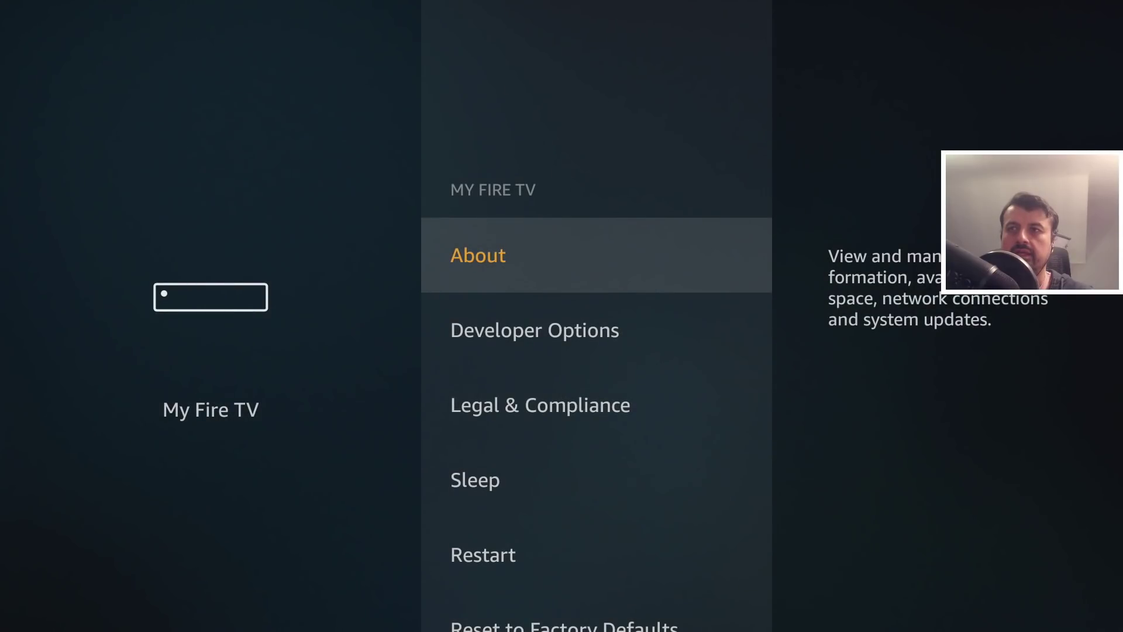
{"action": "key", "text": "Escape"}
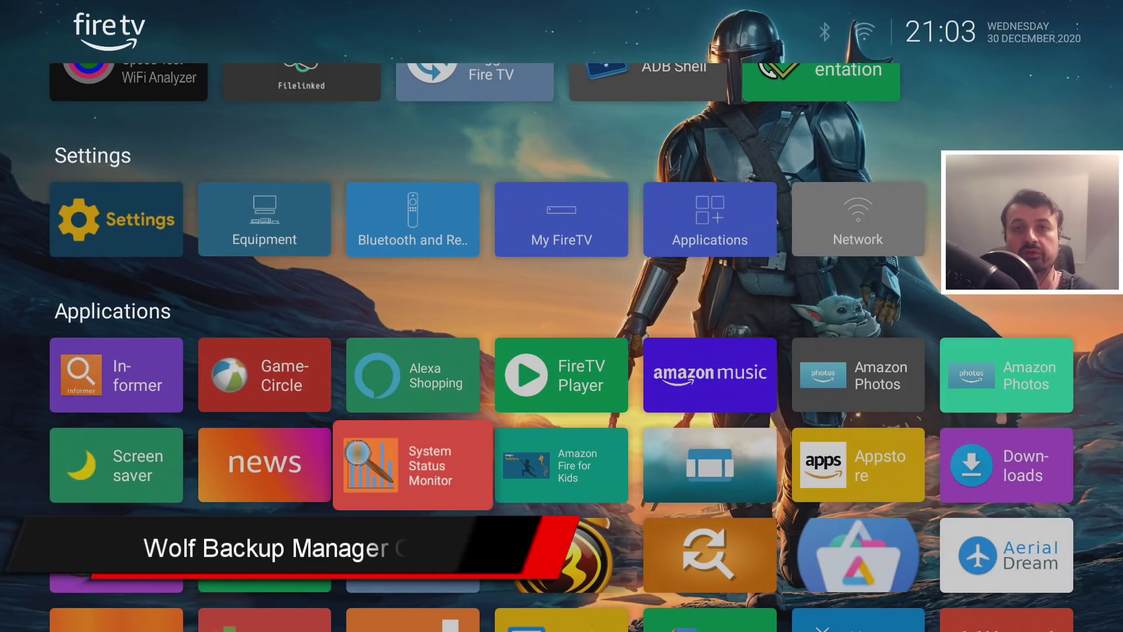
{"action": "key", "text": "Down"}
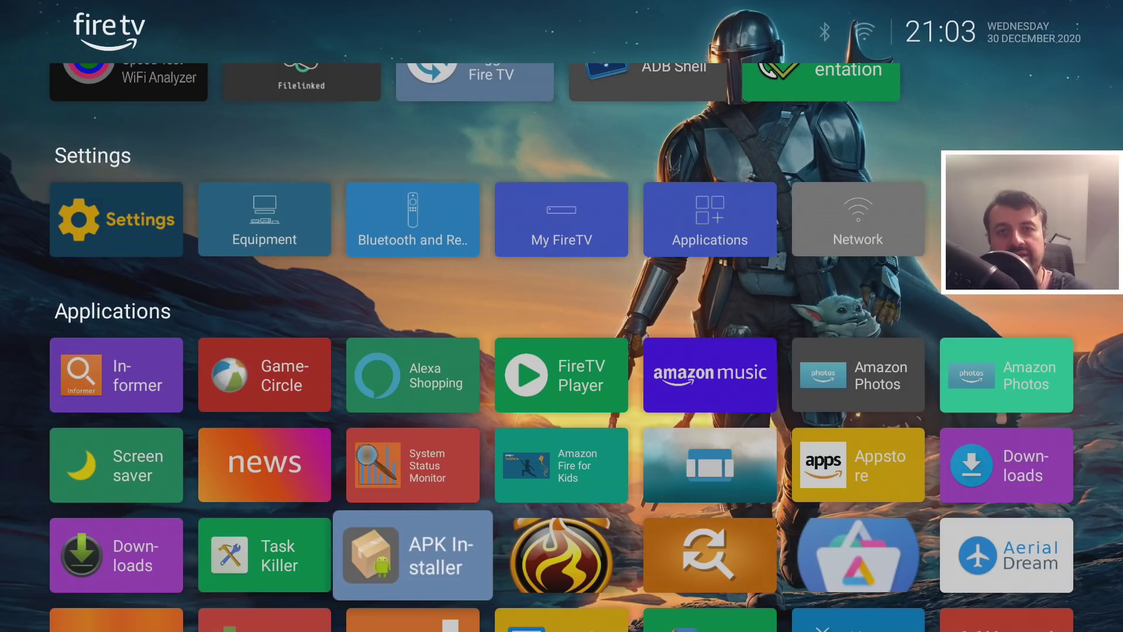
{"action": "key", "text": "Down"}
{"action": "key", "text": "Down"}
{"action": "key", "text": "Down"}
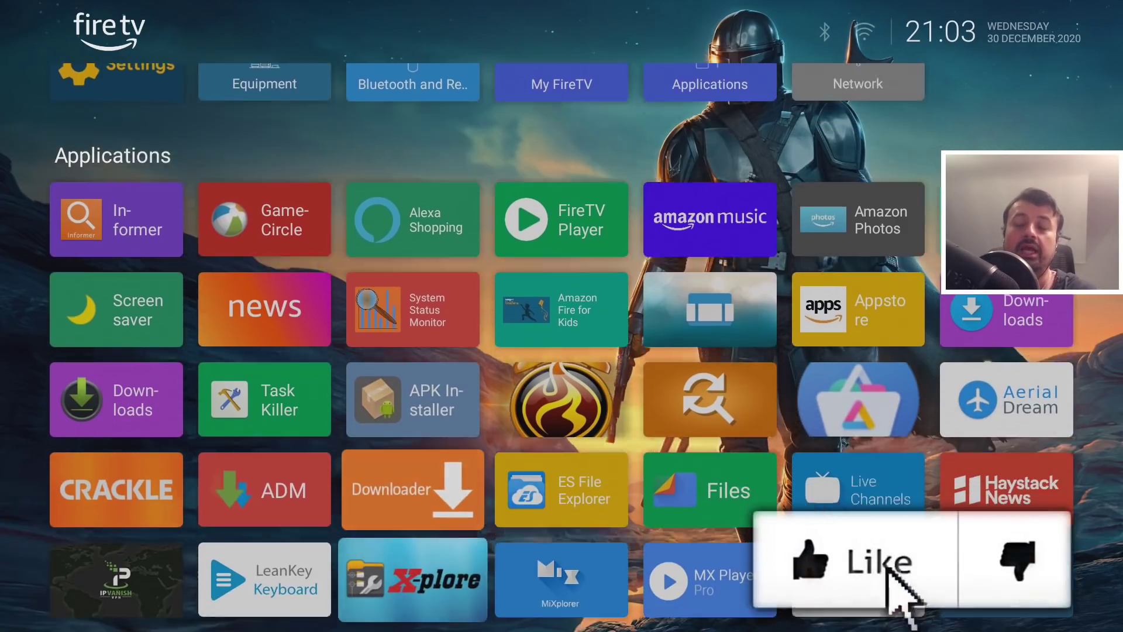
{"action": "key", "text": "Down"}
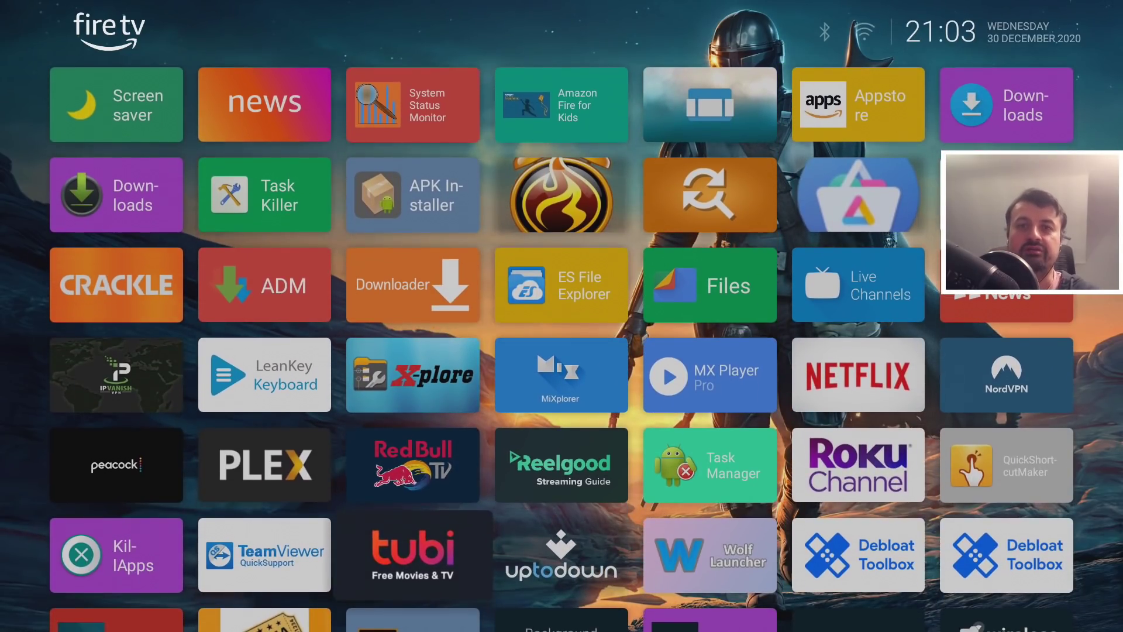
{"action": "key", "text": "Down"}
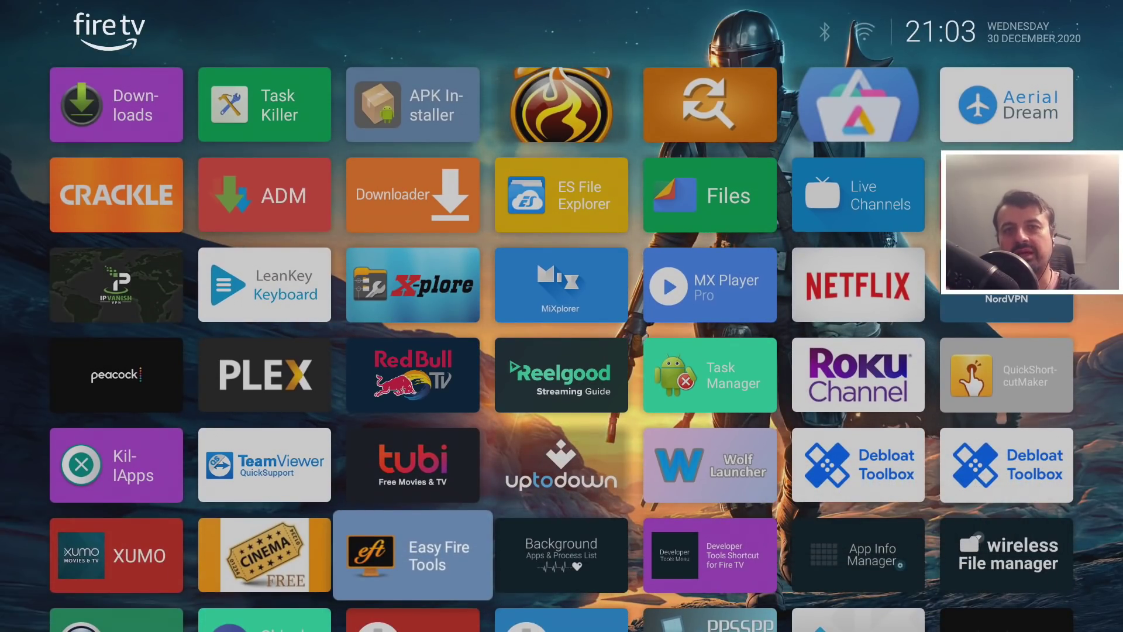
{"action": "key", "text": "Down"}
{"action": "key", "text": "Down"}
{"action": "key", "text": "Up"}
{"action": "key", "text": "Up"}
{"action": "key", "text": "Up"}
{"action": "key", "text": "Up"}
{"action": "key", "text": "Up"}
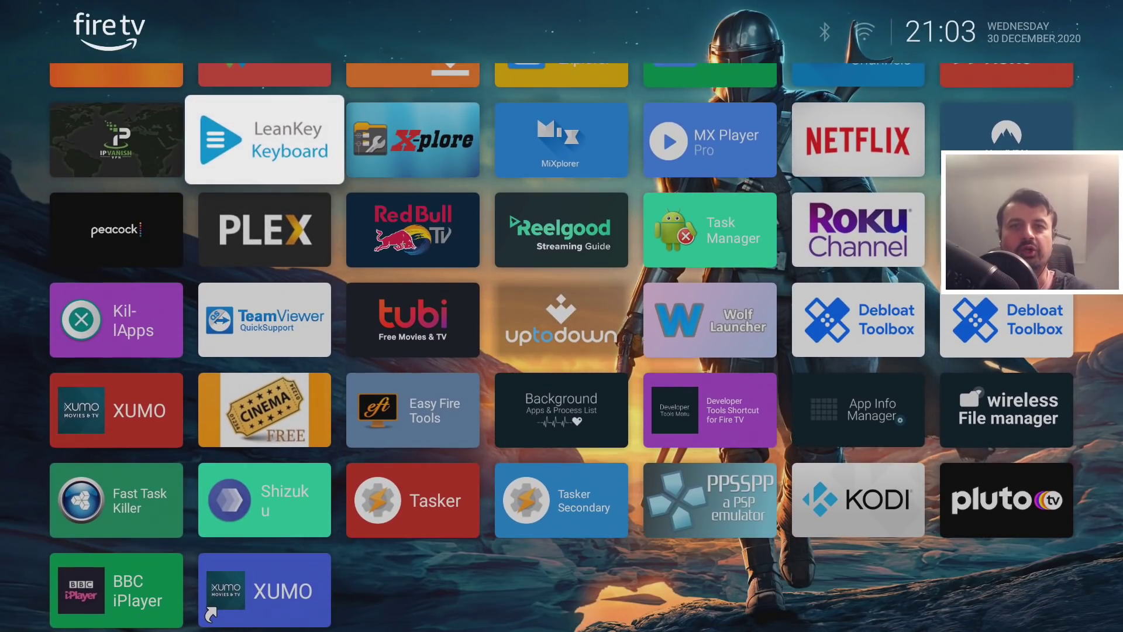
{"action": "key", "text": "Right"}
{"action": "key", "text": "Up"}
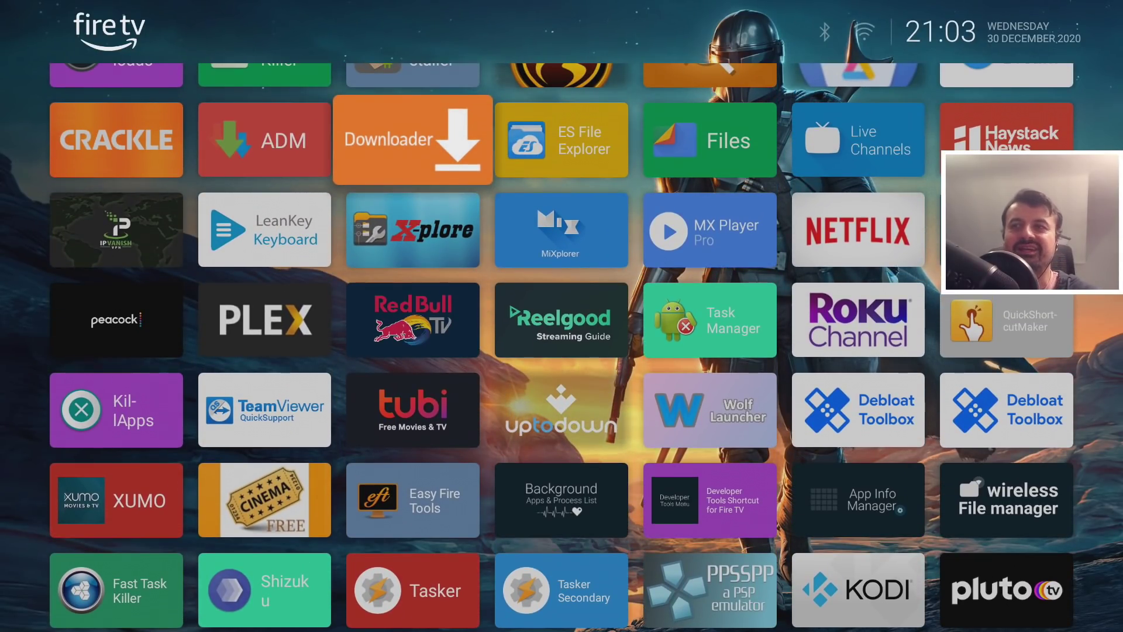
{"action": "key", "text": "Up"}
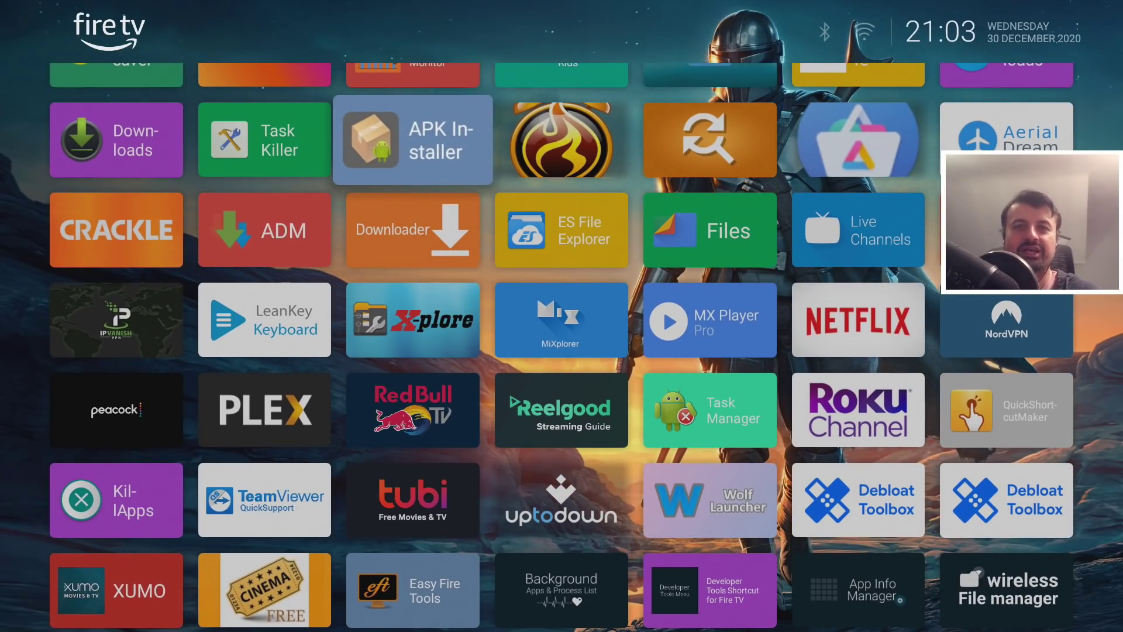